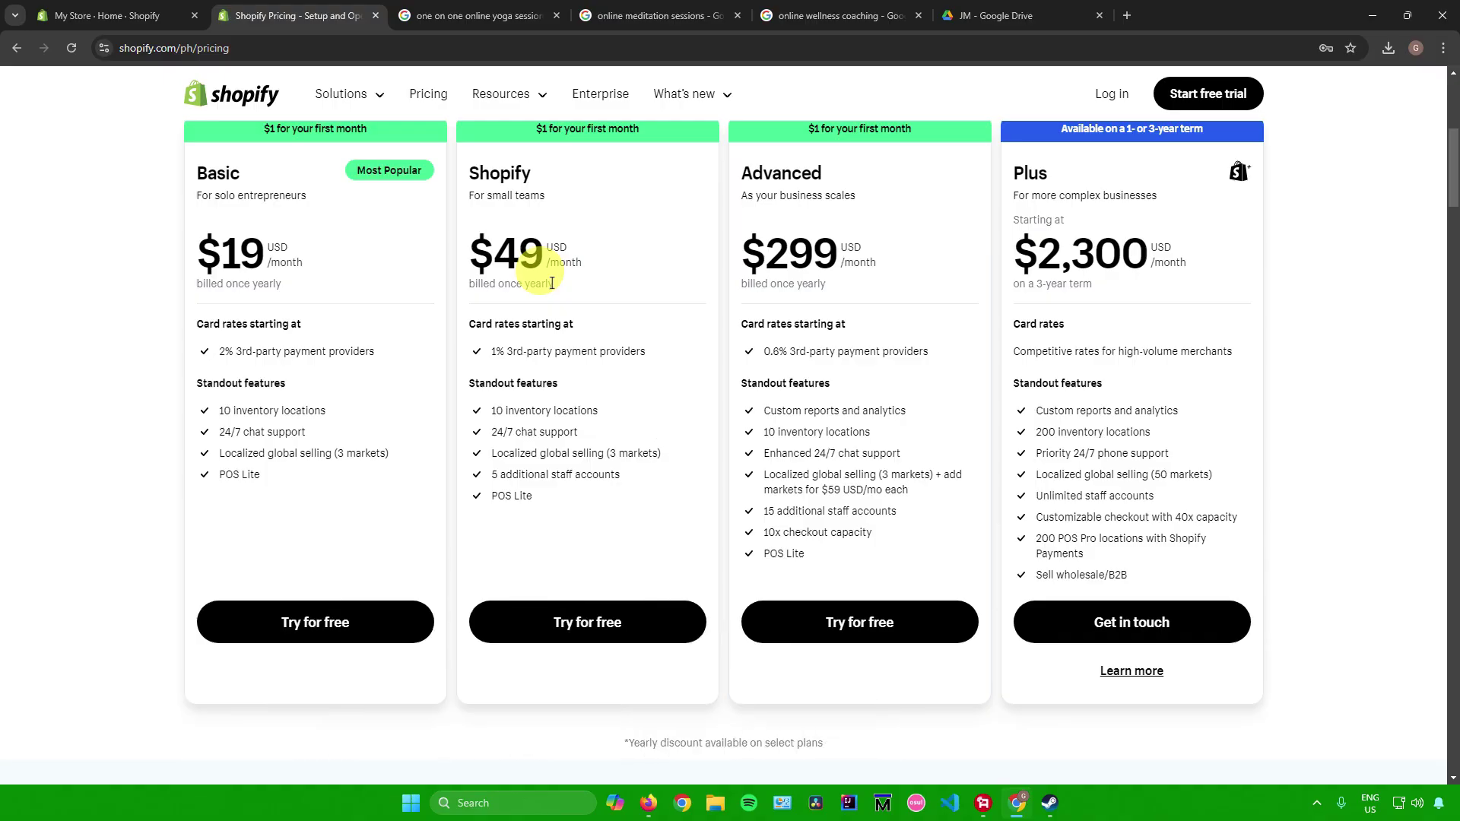
Compare the names and monthly prices of the Basic, Shopify and Advanced plans
{"action": "left_click_drag", "start_coordinate": [319, 171], "coordinate": [195, 173]}
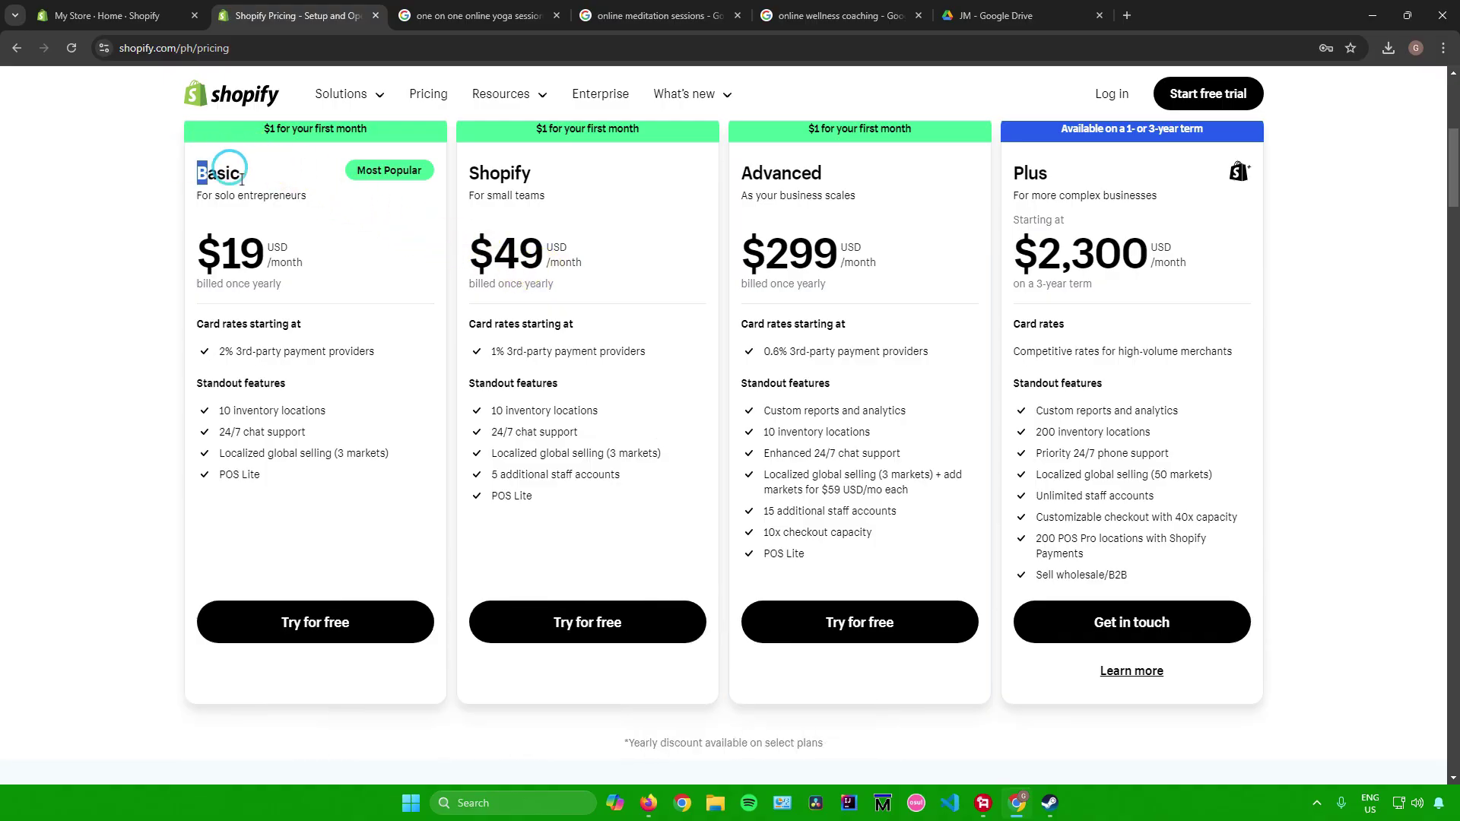
{"action": "left_click_drag", "start_coordinate": [468, 174], "coordinate": [508, 175]}
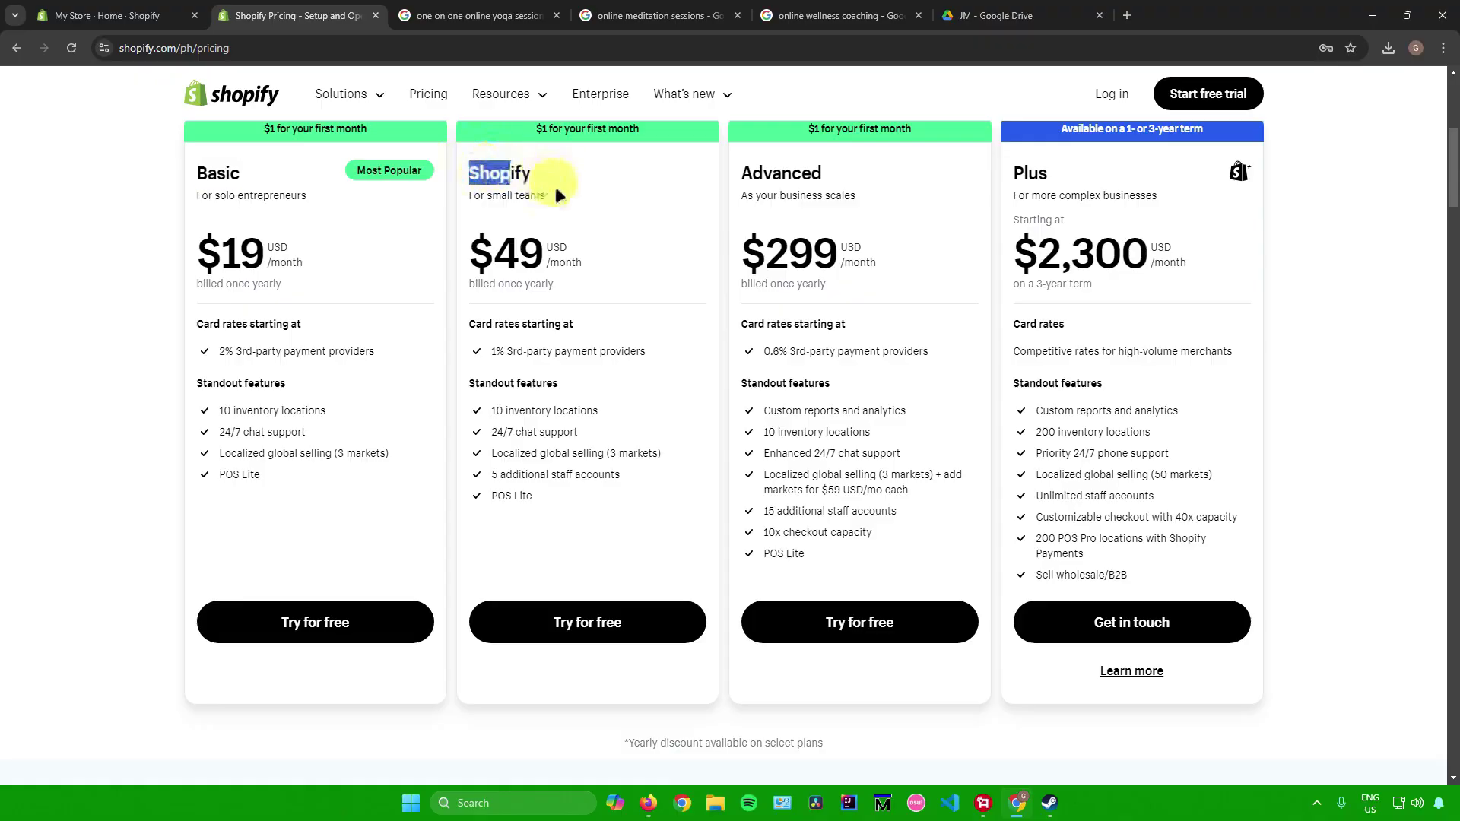
{"action": "left_click_drag", "start_coordinate": [742, 172], "coordinate": [822, 175]}
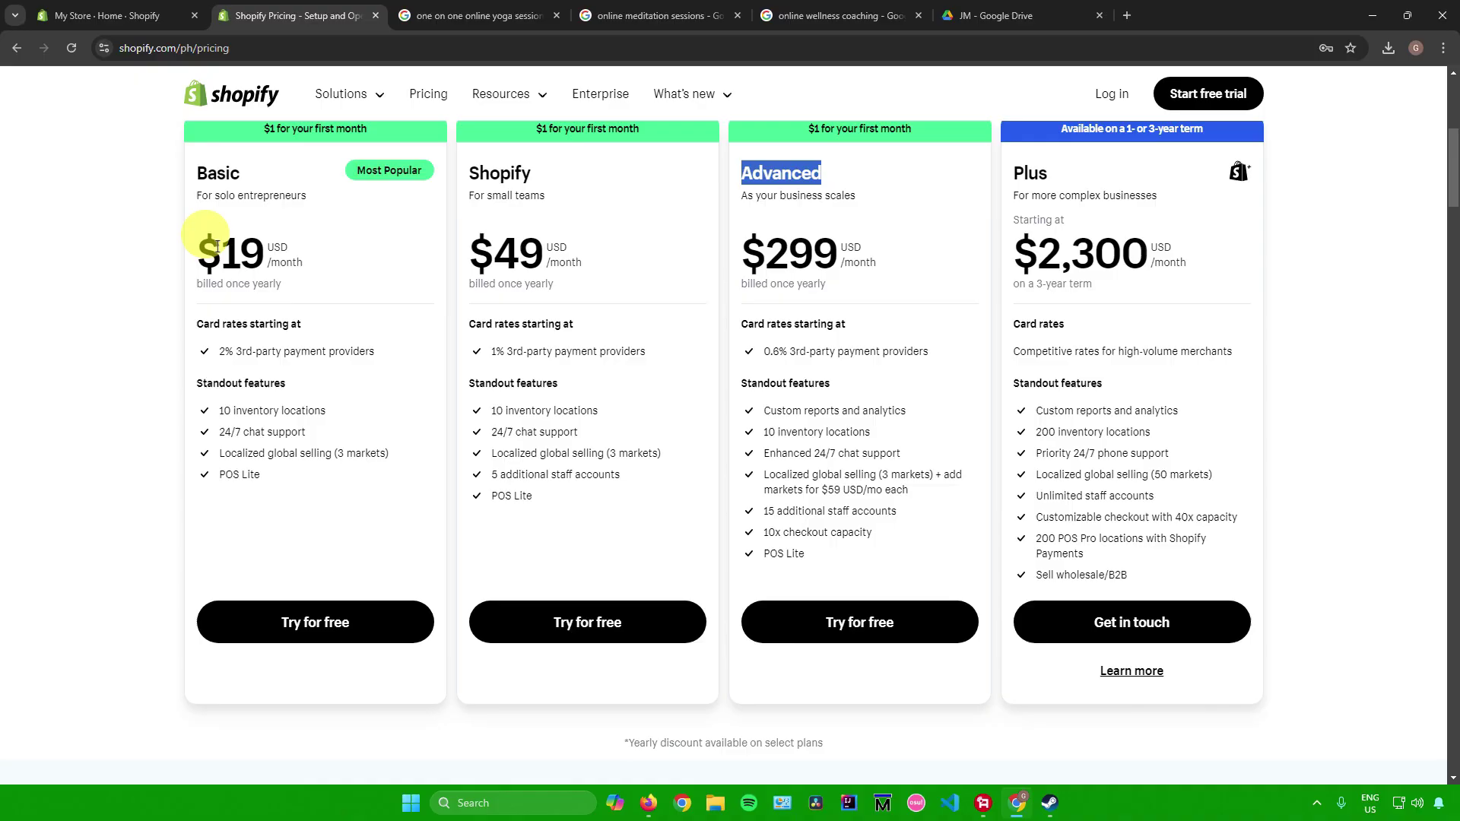
{"action": "left_click_drag", "start_coordinate": [222, 245], "coordinate": [240, 245]}
{"action": "left_click_drag", "start_coordinate": [492, 242], "coordinate": [637, 241]}
{"action": "left_click_drag", "start_coordinate": [766, 251], "coordinate": [829, 249]}
Start a new product in the store admin and title it "Online Yoga Sessions (One-on-one)"
{"action": "left_click", "coordinate": [141, 16]}
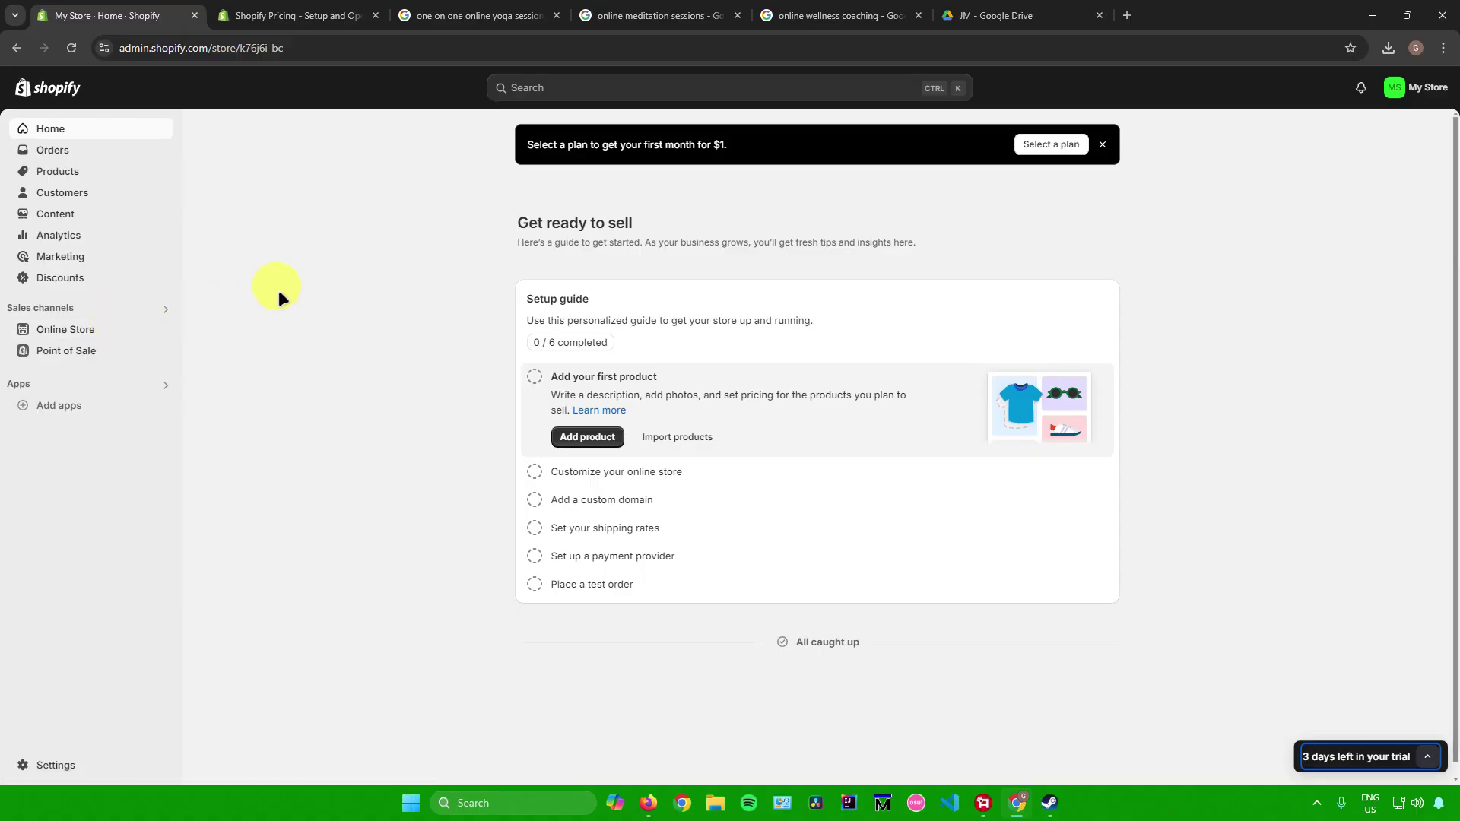
{"action": "left_click", "coordinate": [53, 172]}
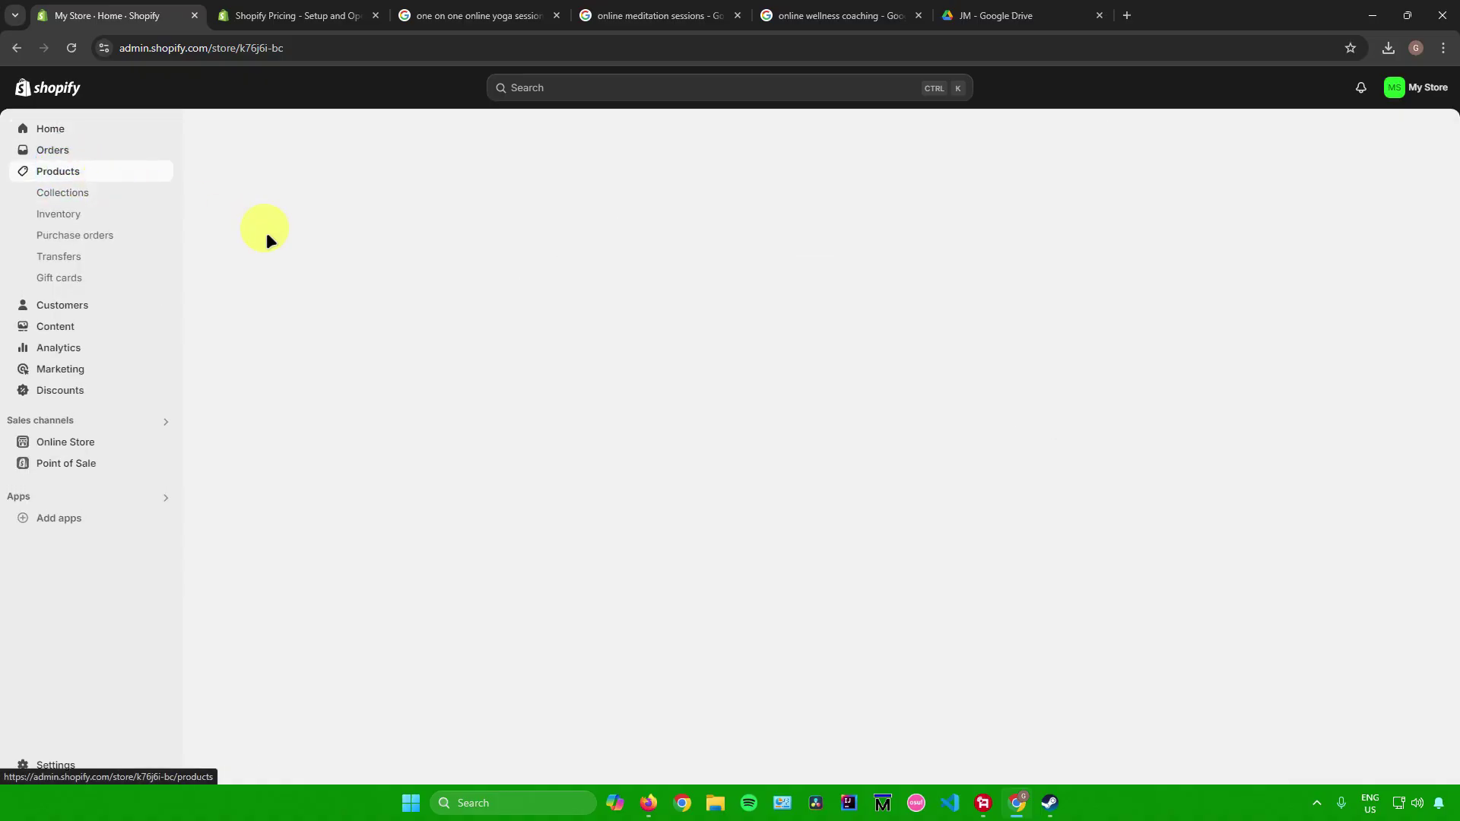
{"action": "left_click", "coordinate": [467, 324]}
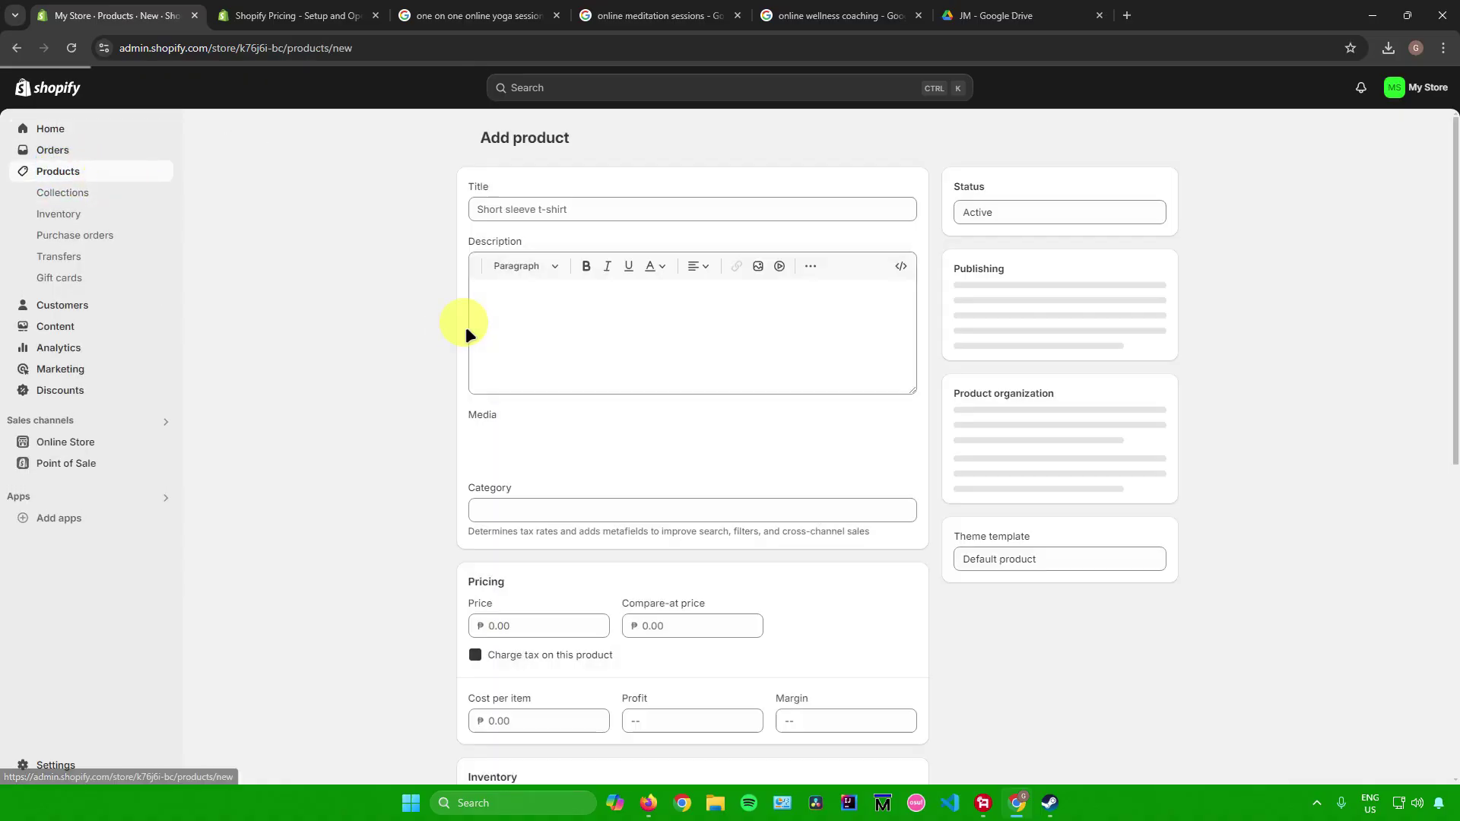
{"action": "left_click", "coordinate": [511, 204]}
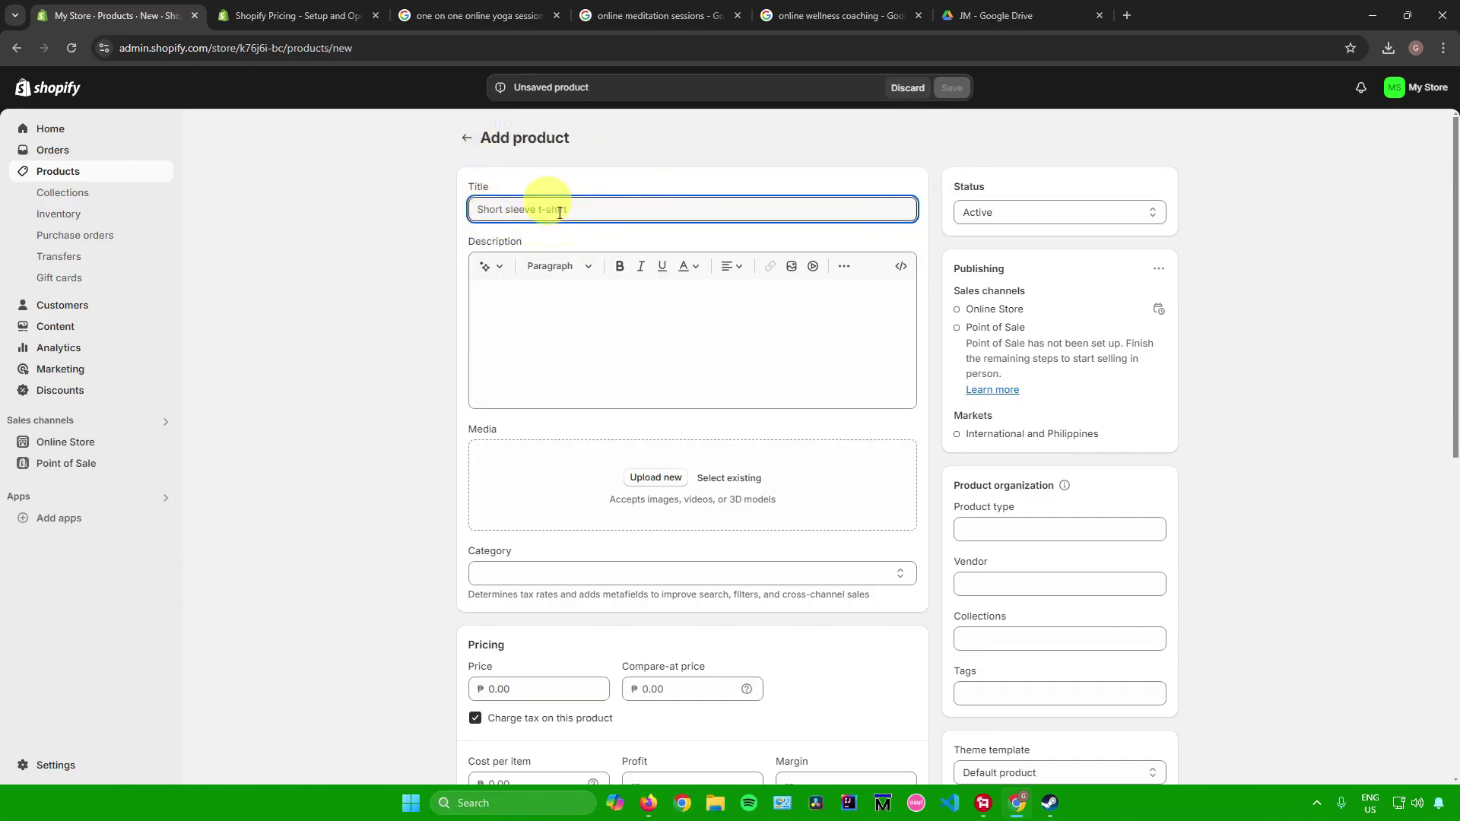
{"action": "type", "text": "Online"}
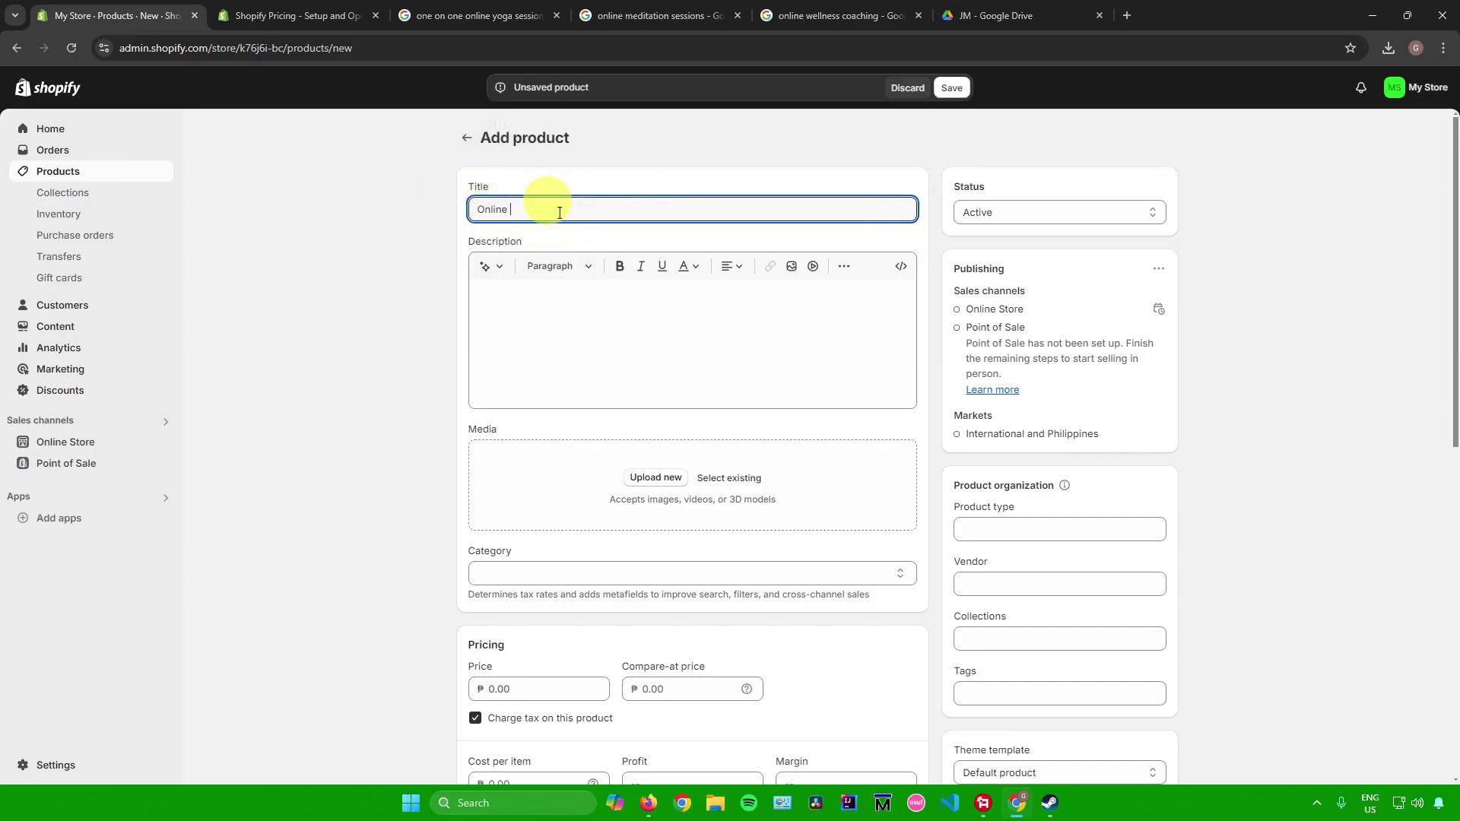
{"action": "type", "text": " Yoga Sessions (One-on-"}
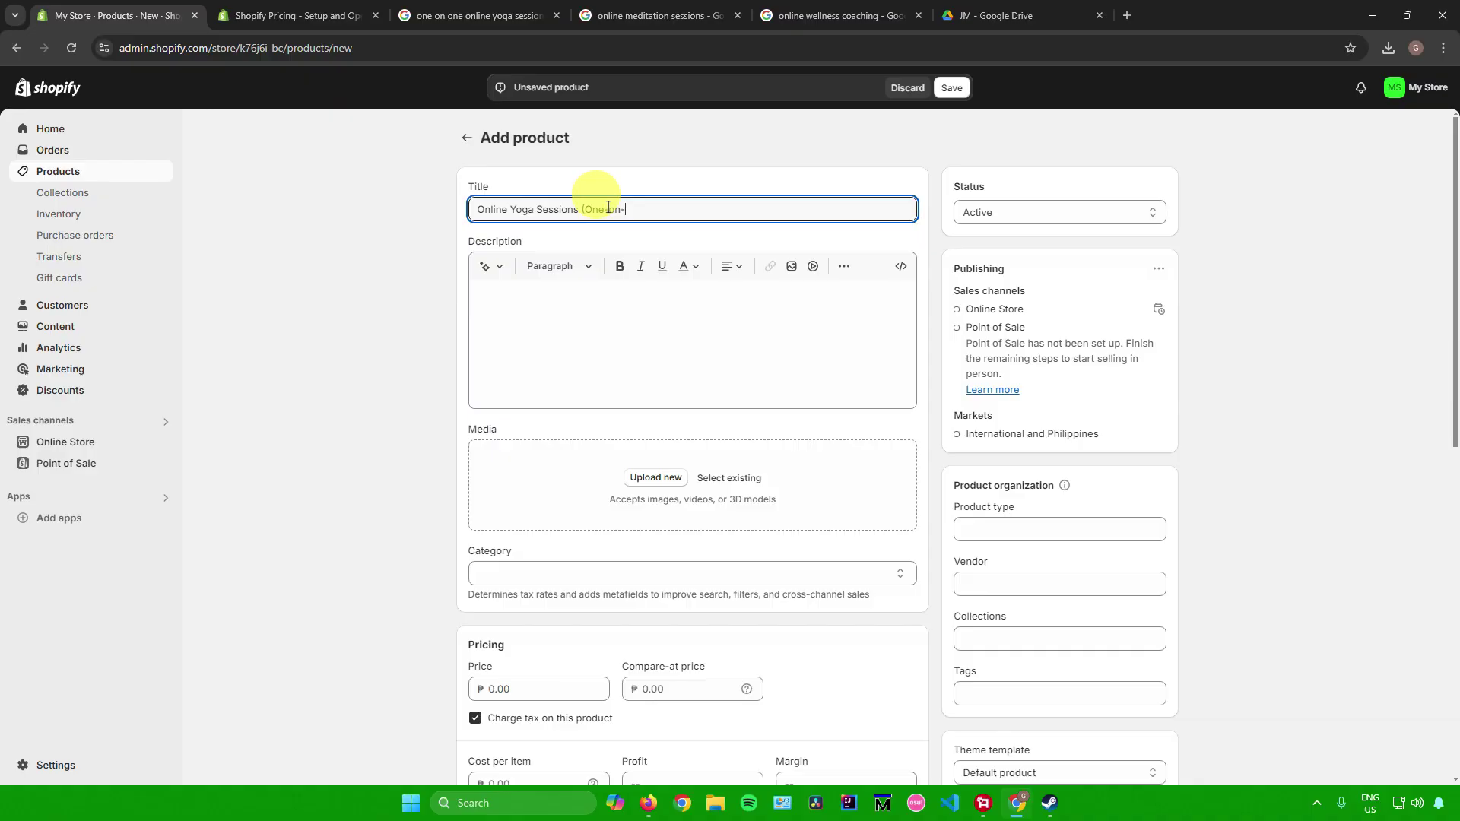
{"action": "type", "text": "one)"}
Generate a product description with "Online Yoga Sessions (One-on-one)" as the keywords and the Expert tone, and keep the text
{"action": "left_click", "coordinate": [597, 303]}
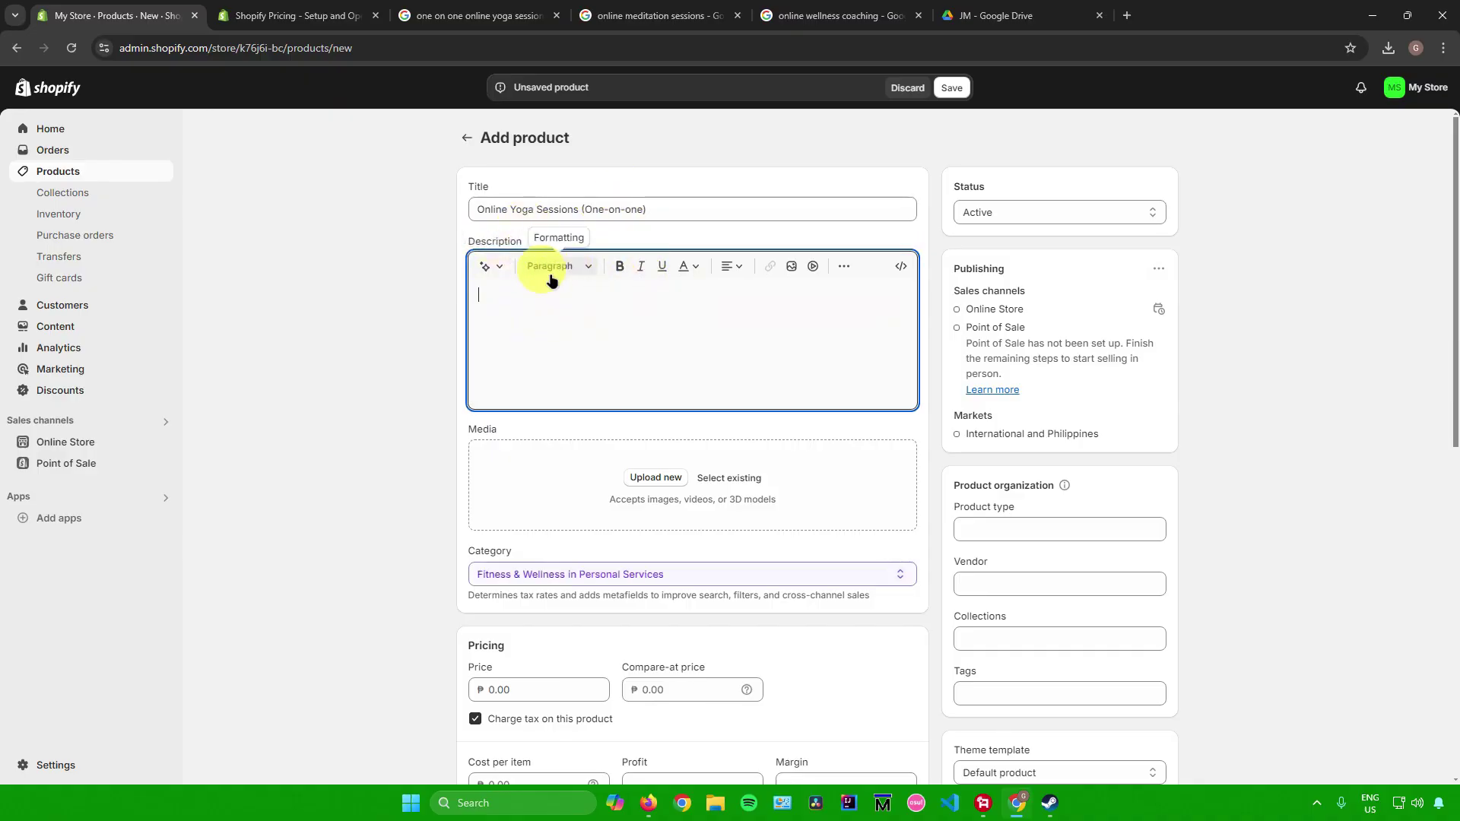
{"action": "left_click_drag", "start_coordinate": [646, 210], "coordinate": [480, 204]}
{"action": "key", "text": "ctrl+c"}
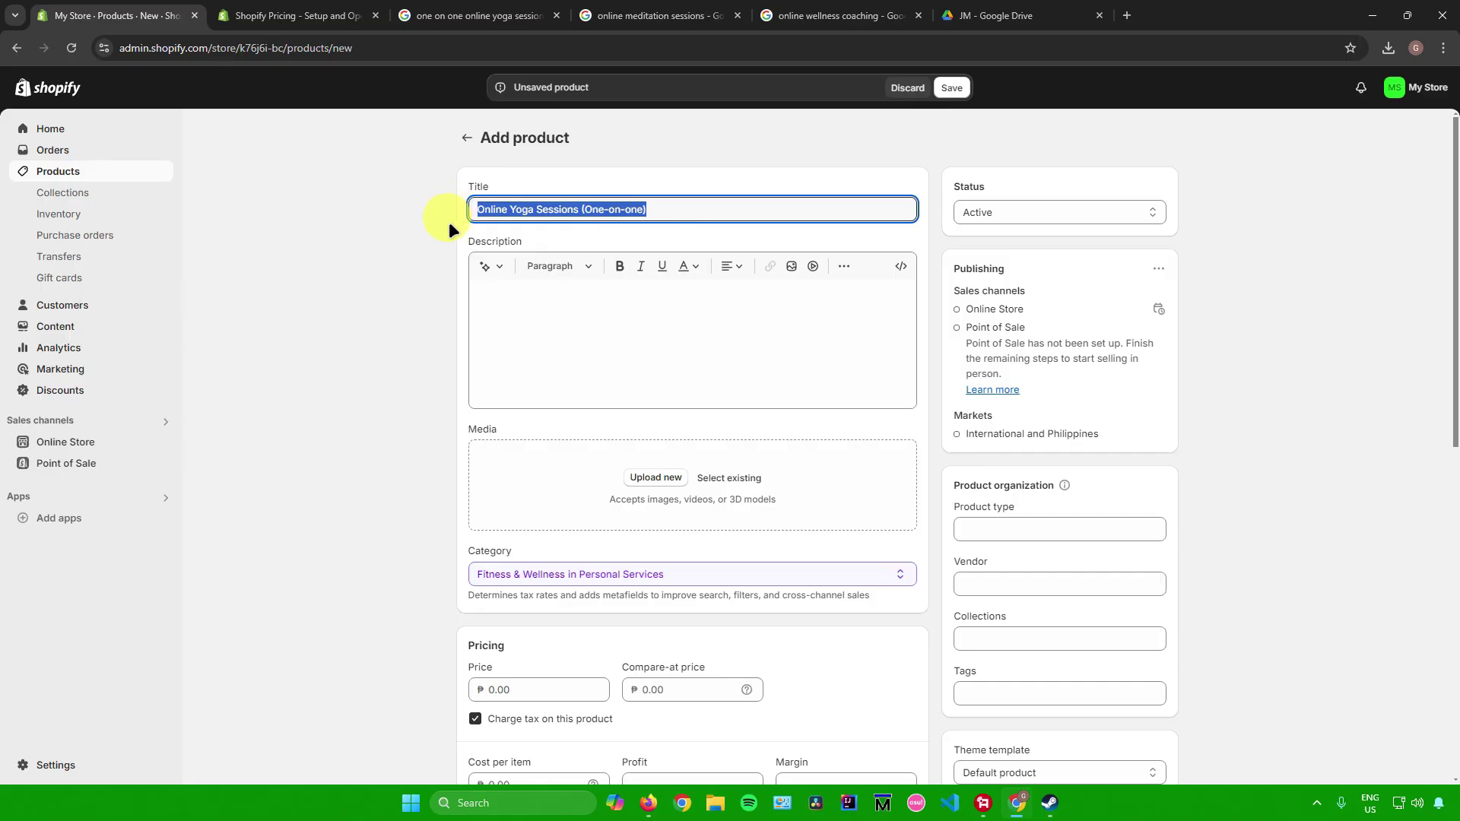
{"action": "left_click", "coordinate": [527, 314]}
{"action": "left_click", "coordinate": [487, 266]}
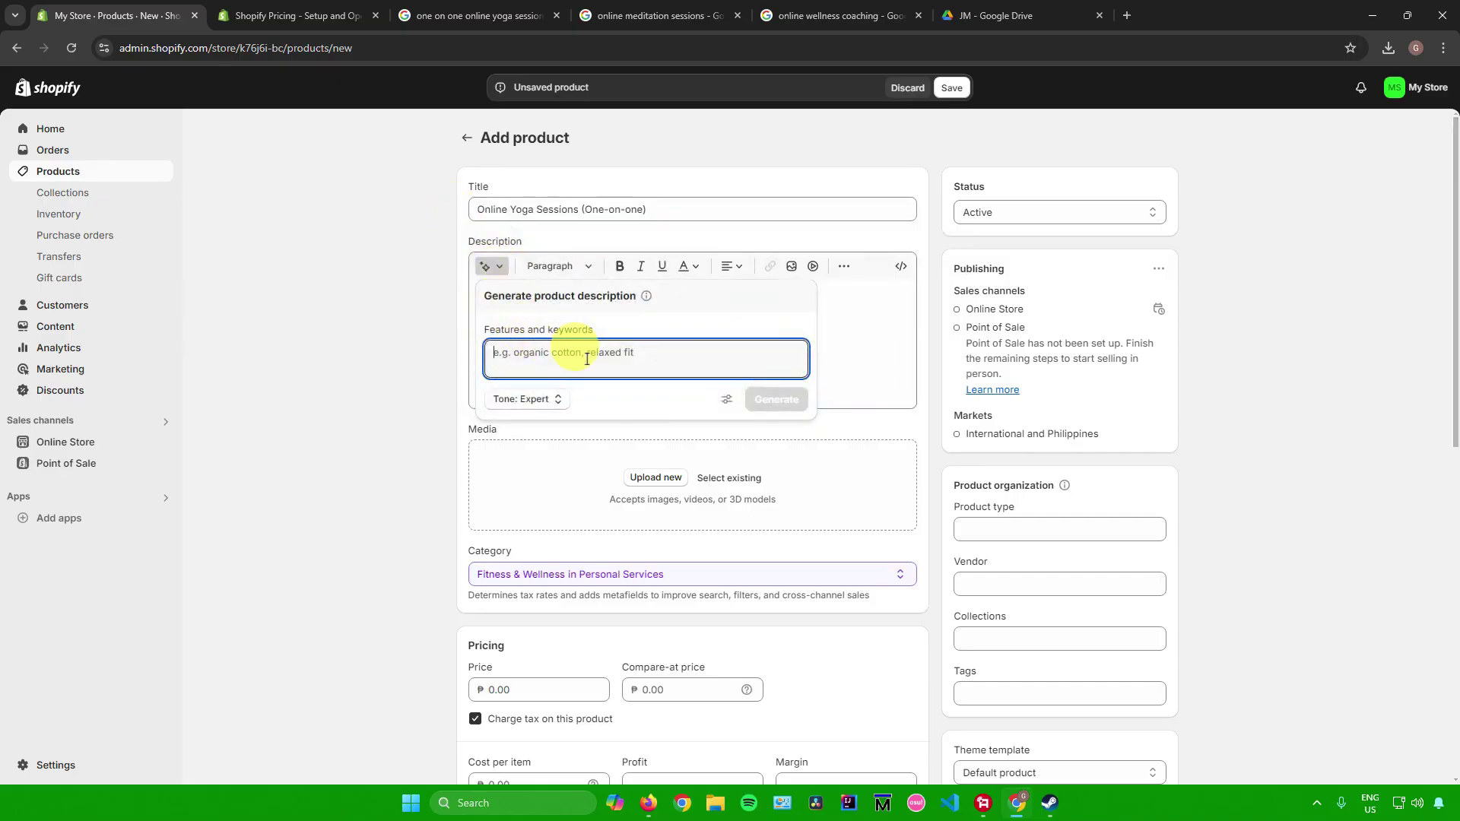
{"action": "key", "text": "ctrl+v"}
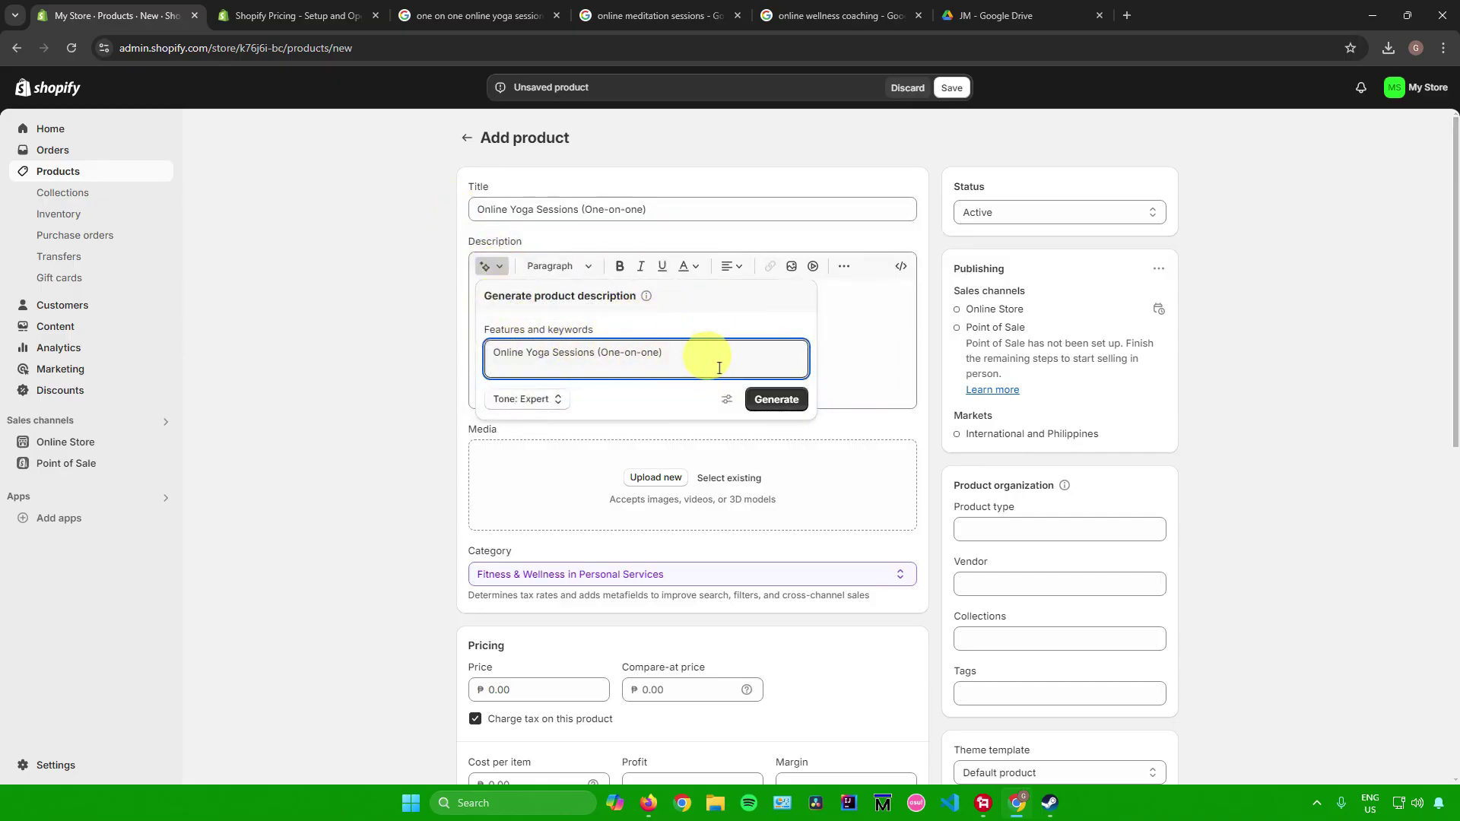
{"action": "left_click", "coordinate": [776, 399]}
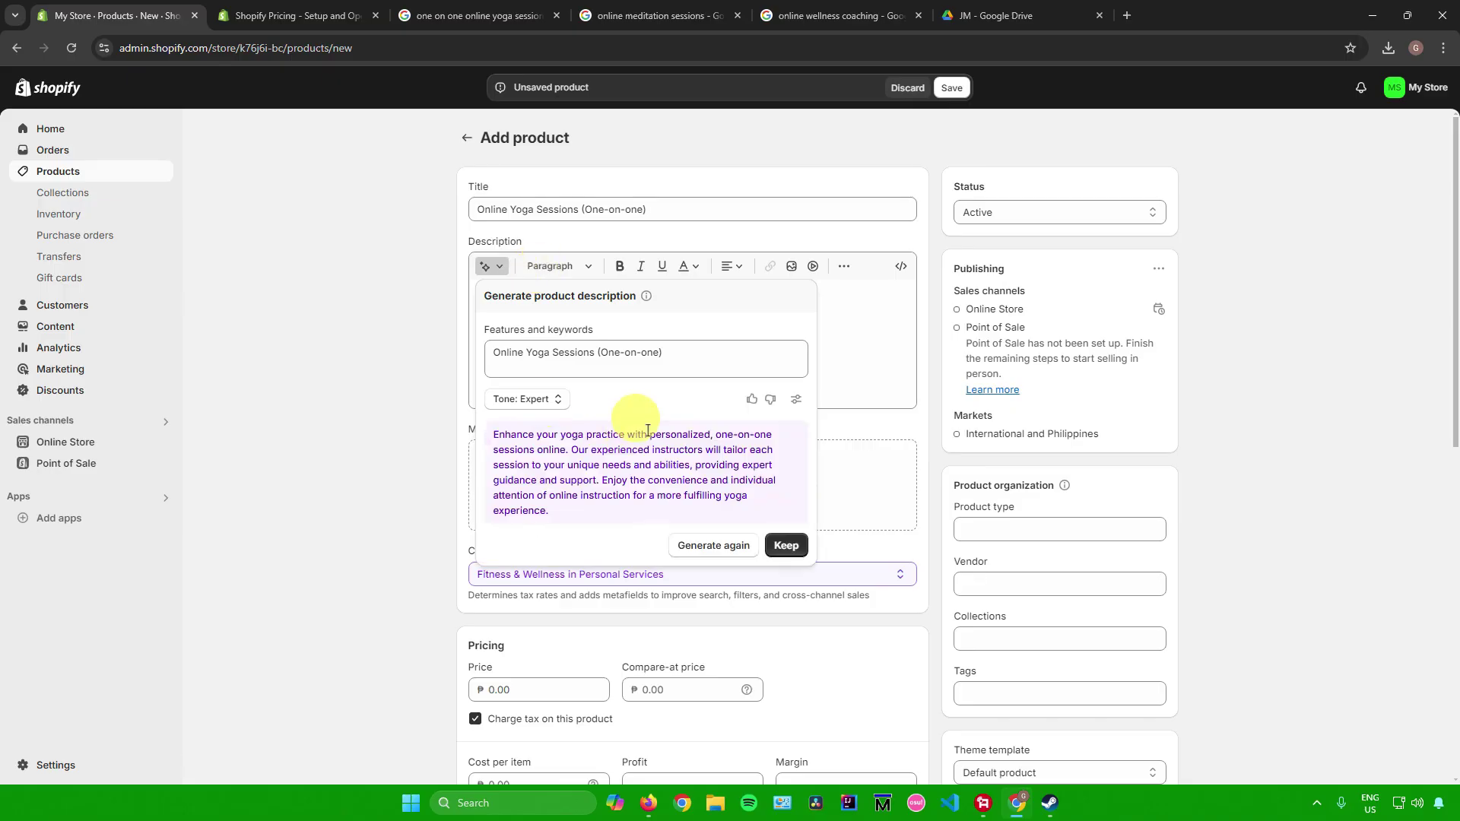
{"action": "left_click", "coordinate": [786, 545]}
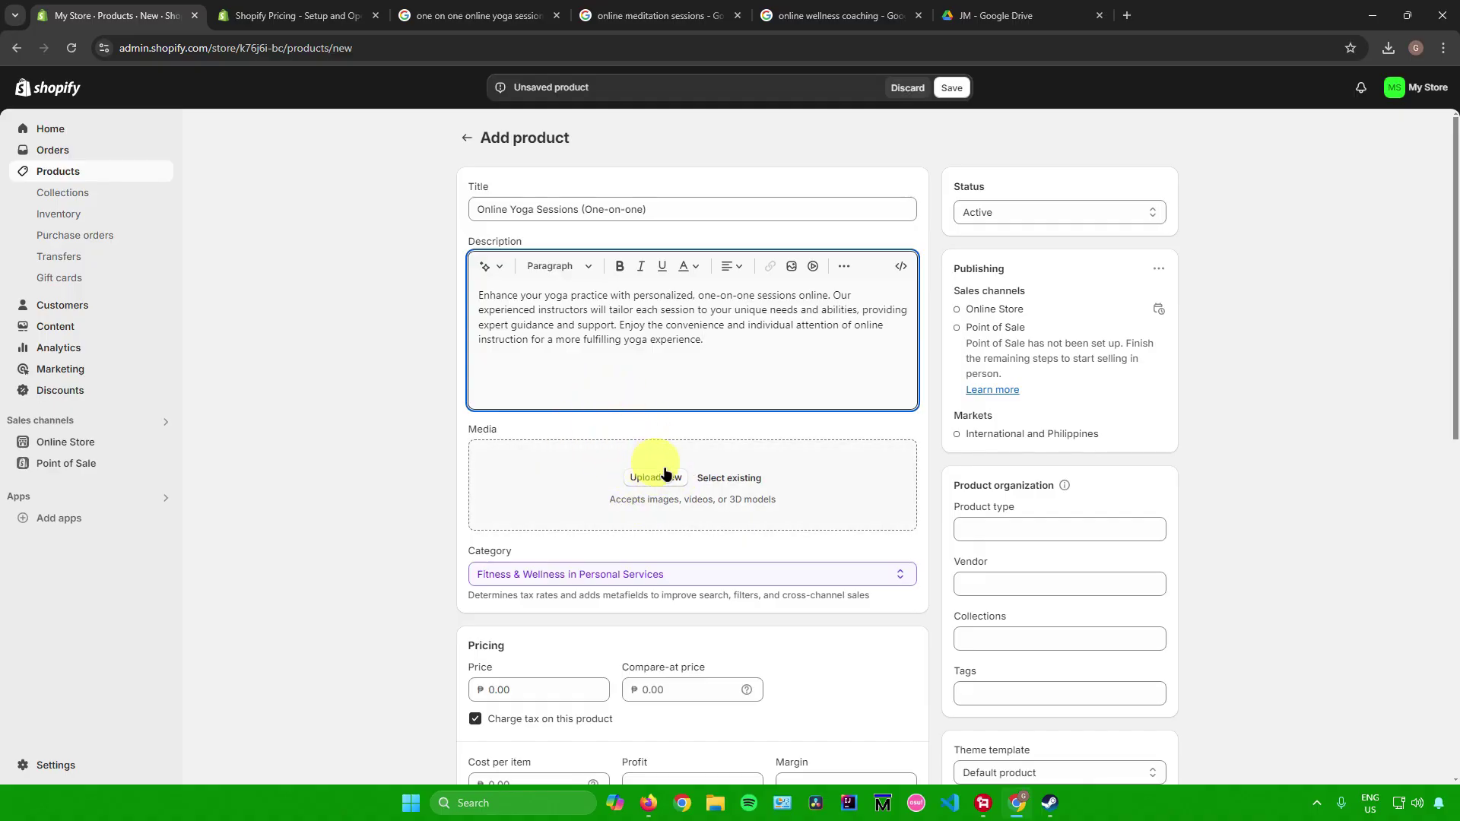
Upload the online yoga session photo as the product's media and review the suggested Fitness & Wellness category
{"action": "left_click", "coordinate": [479, 15]}
{"action": "left_click", "coordinate": [655, 479]}
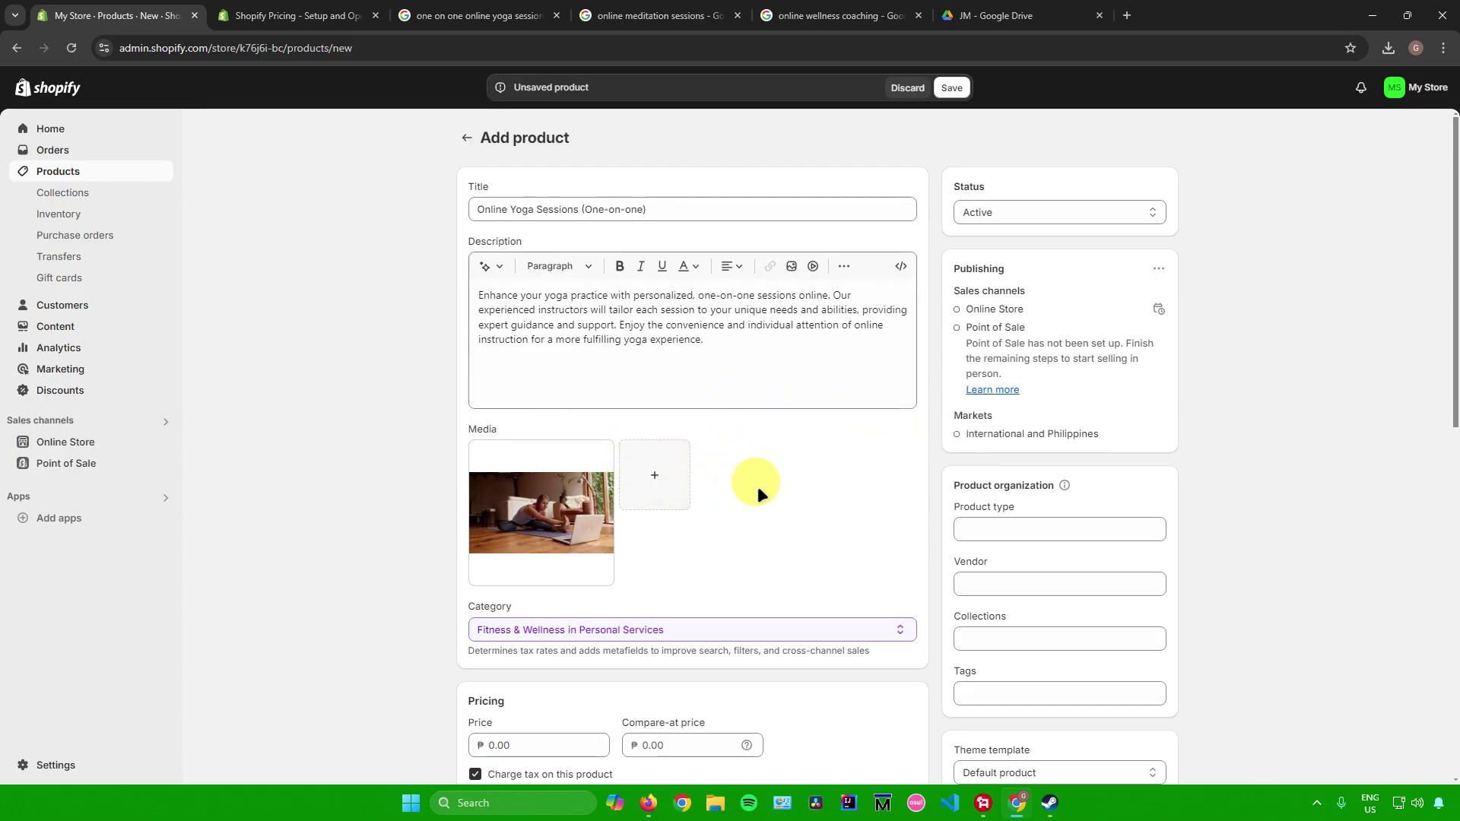
{"action": "scroll", "coordinate": [755, 487], "scroll_direction": "down", "scroll_amount": 2}
{"action": "left_click", "coordinate": [693, 476]}
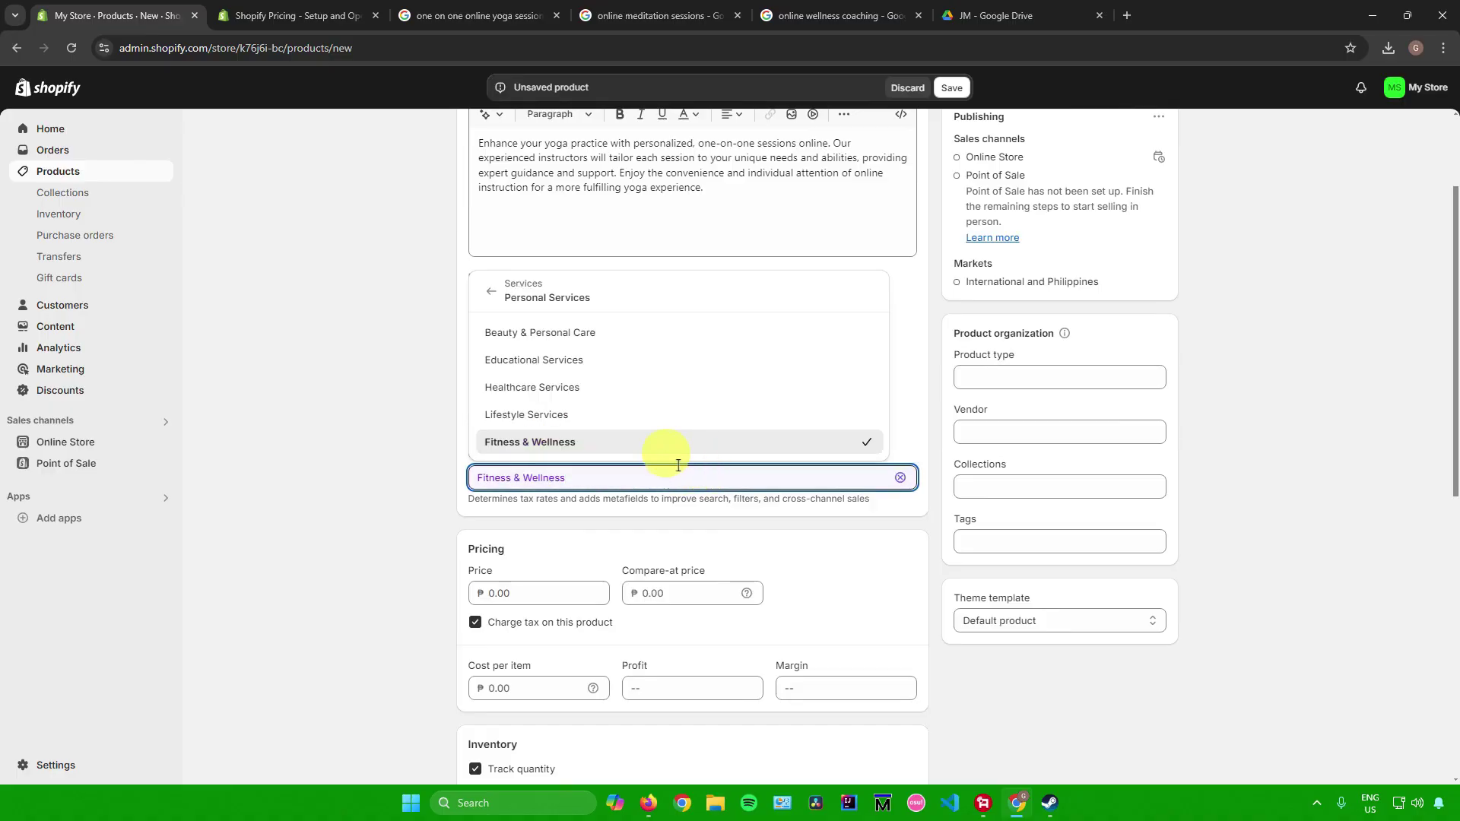
{"action": "left_click", "coordinate": [346, 446]}
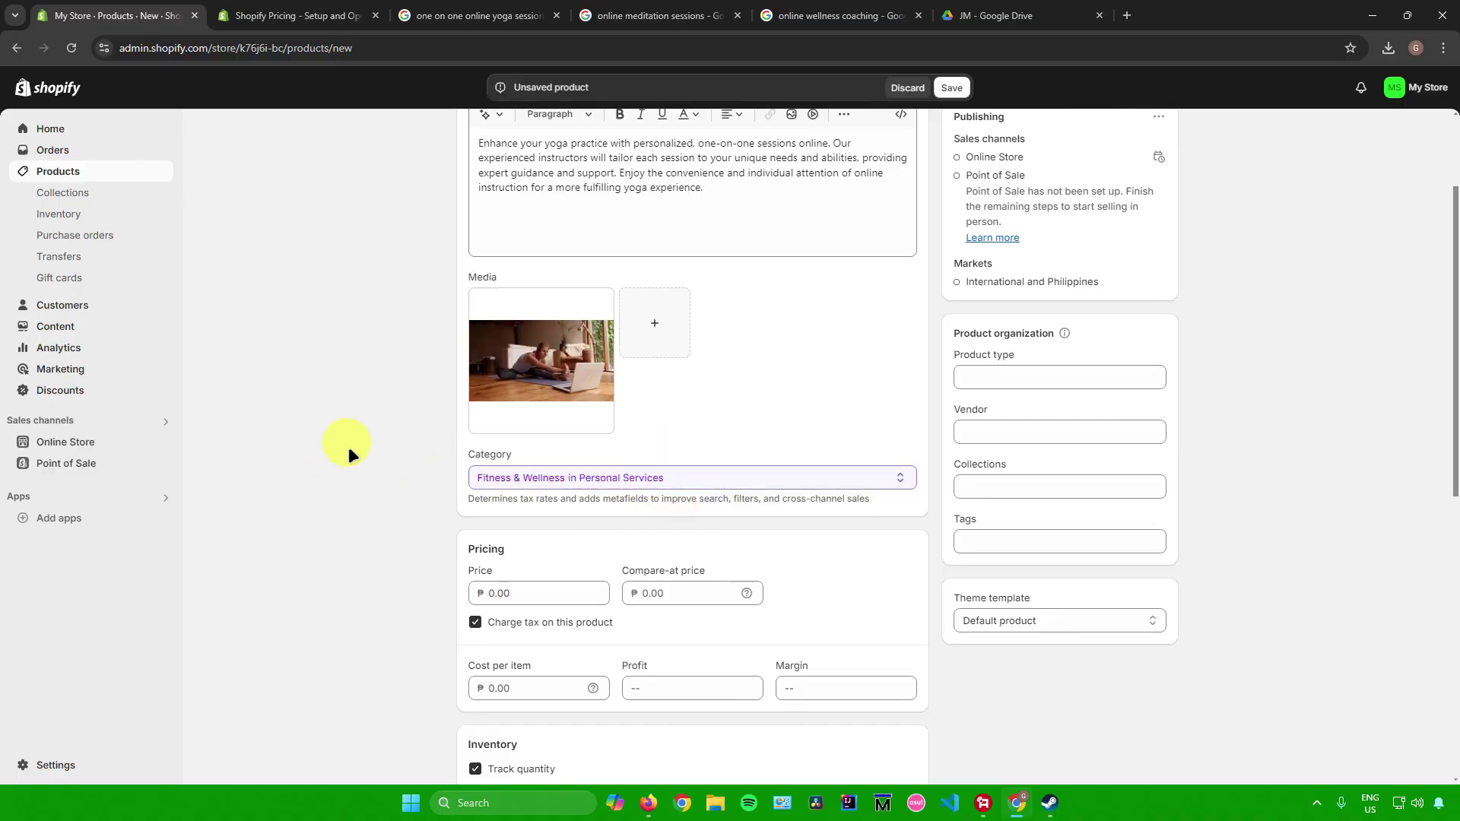
{"action": "scroll", "coordinate": [417, 491], "scroll_direction": "up", "scroll_amount": 2}
{"action": "scroll", "coordinate": [426, 487], "scroll_direction": "down", "scroll_amount": 2}
{"action": "scroll", "coordinate": [426, 486], "scroll_direction": "up", "scroll_amount": 2}
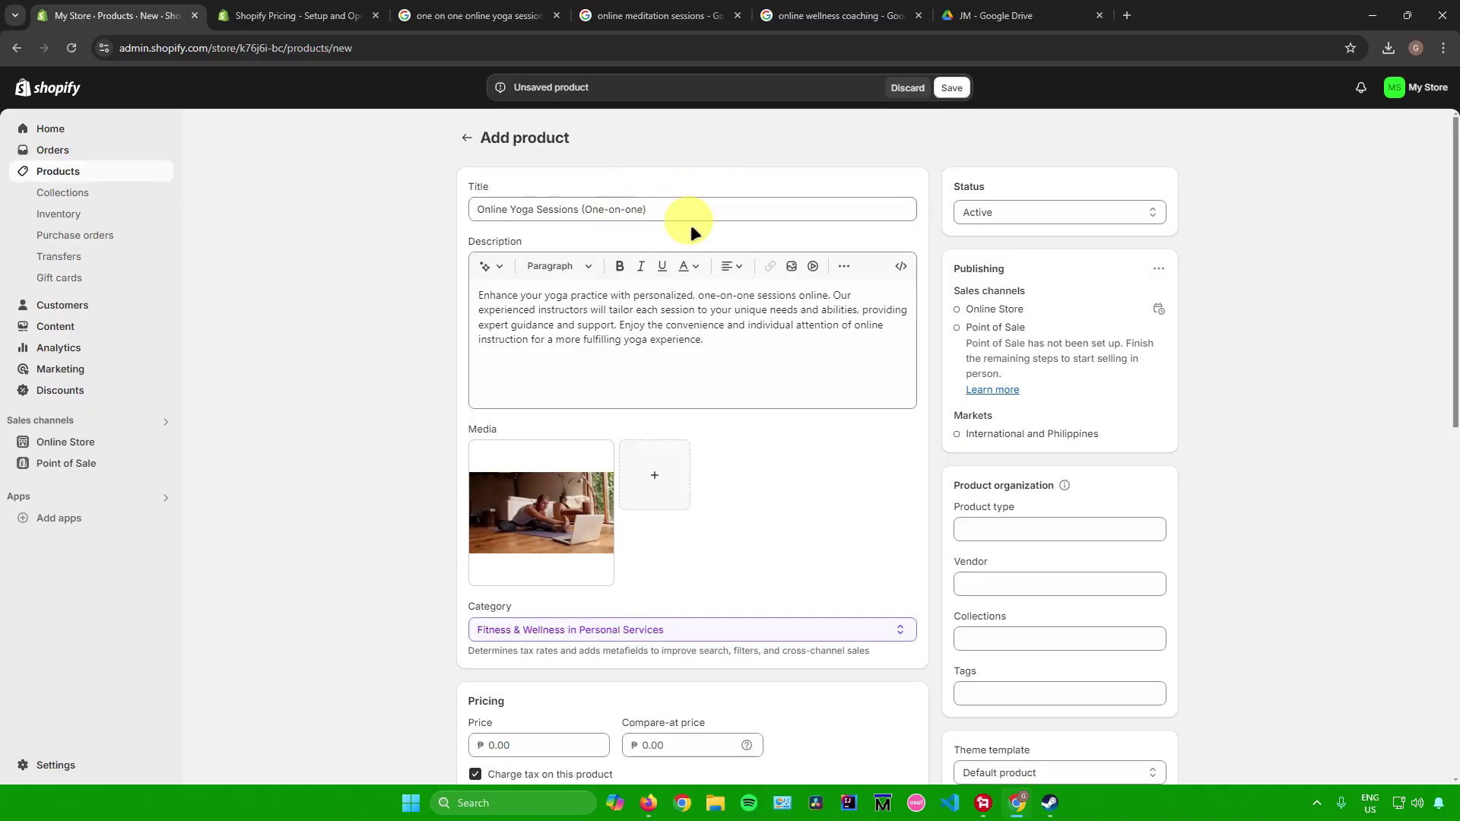
Set the product's price to ₱1,500.00
{"action": "scroll", "coordinate": [679, 353], "scroll_direction": "down", "scroll_amount": 3}
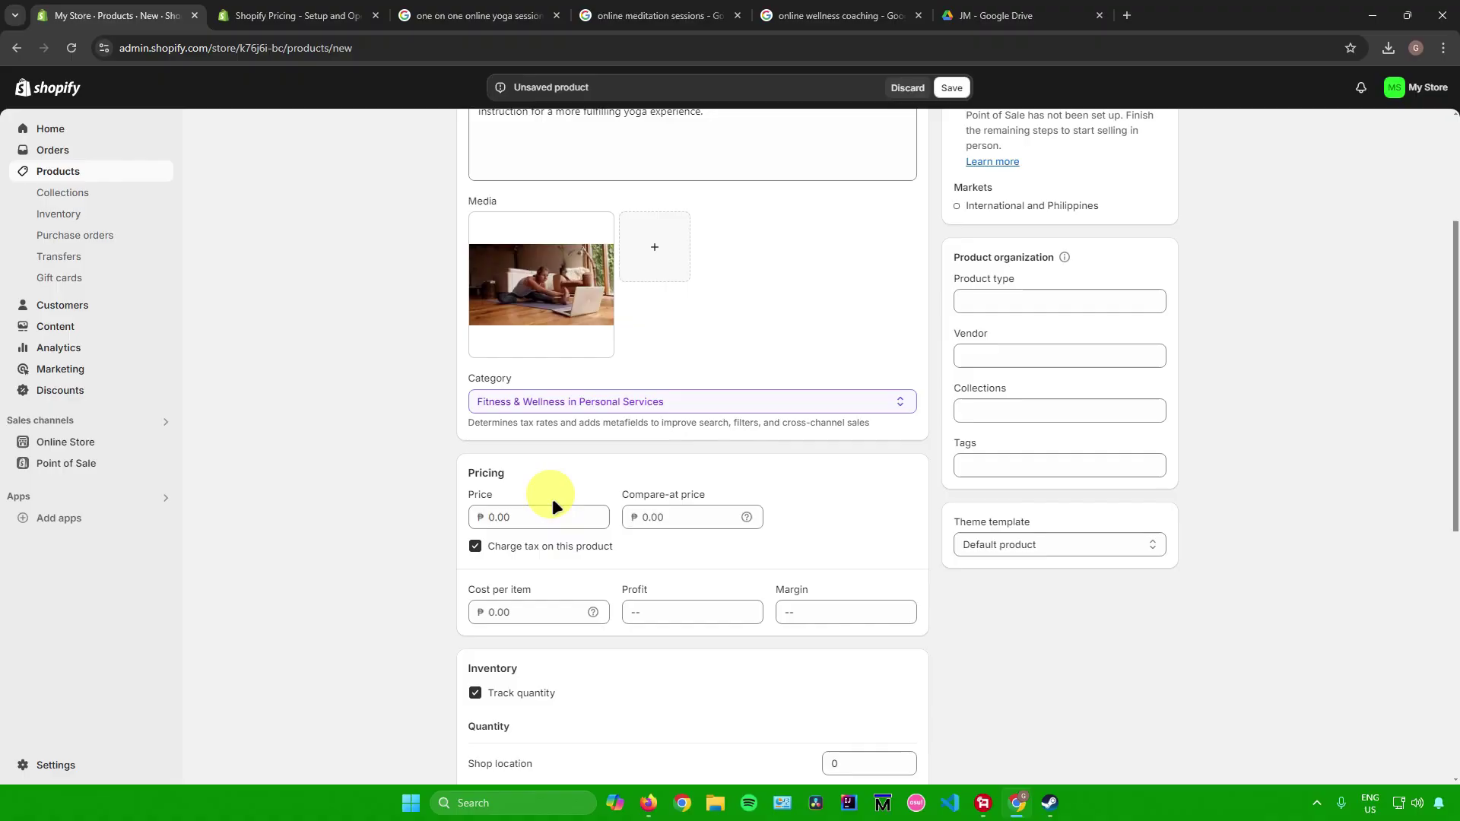
{"action": "left_click", "coordinate": [525, 516]}
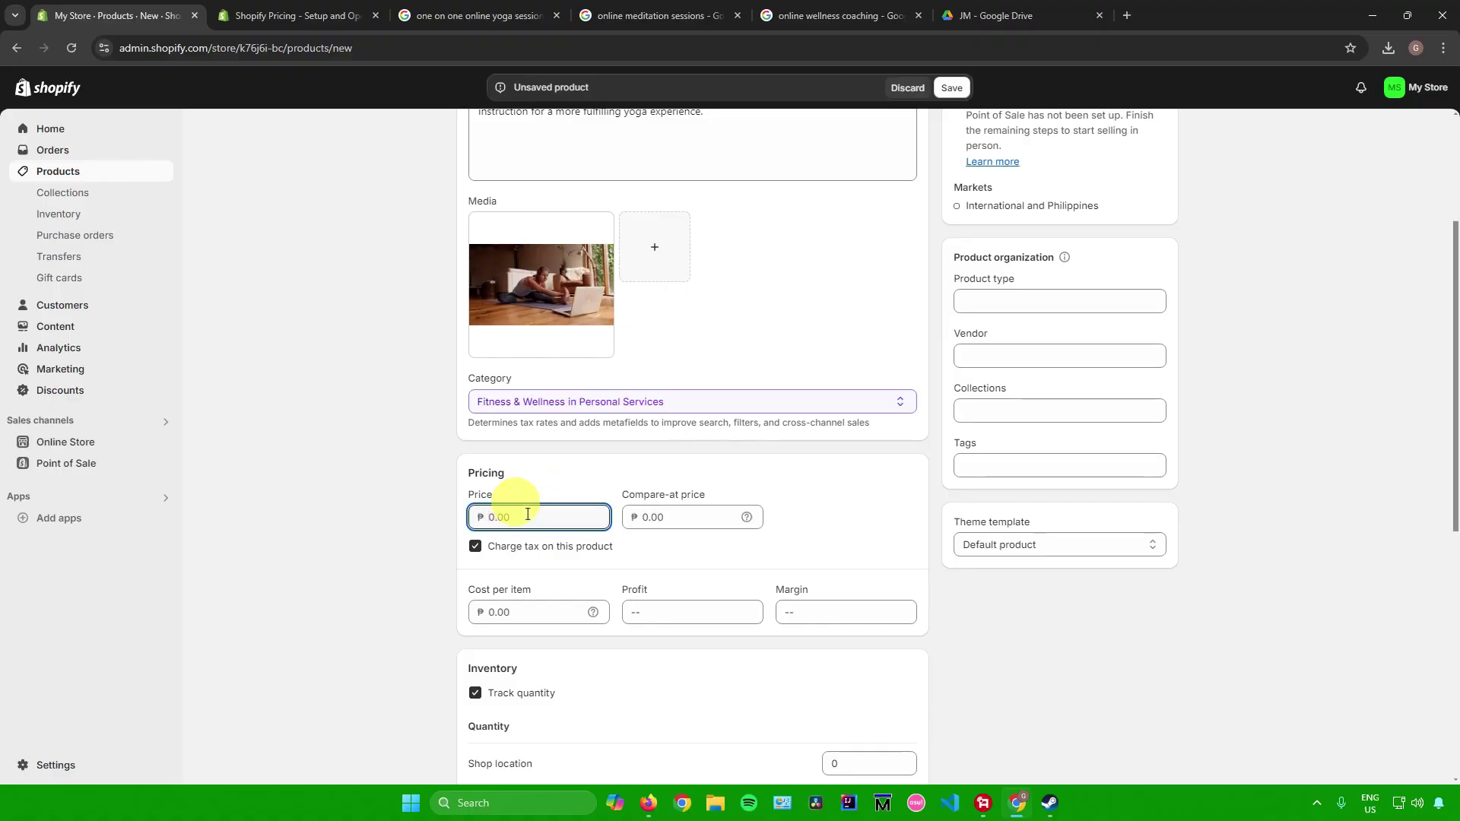
{"action": "left_click", "coordinate": [834, 503]}
Turn off quantity tracking and mark the item as not being a physical product
{"action": "scroll", "coordinate": [656, 452], "scroll_direction": "down", "scroll_amount": 2}
{"action": "scroll", "coordinate": [657, 451], "scroll_direction": "down", "scroll_amount": 2}
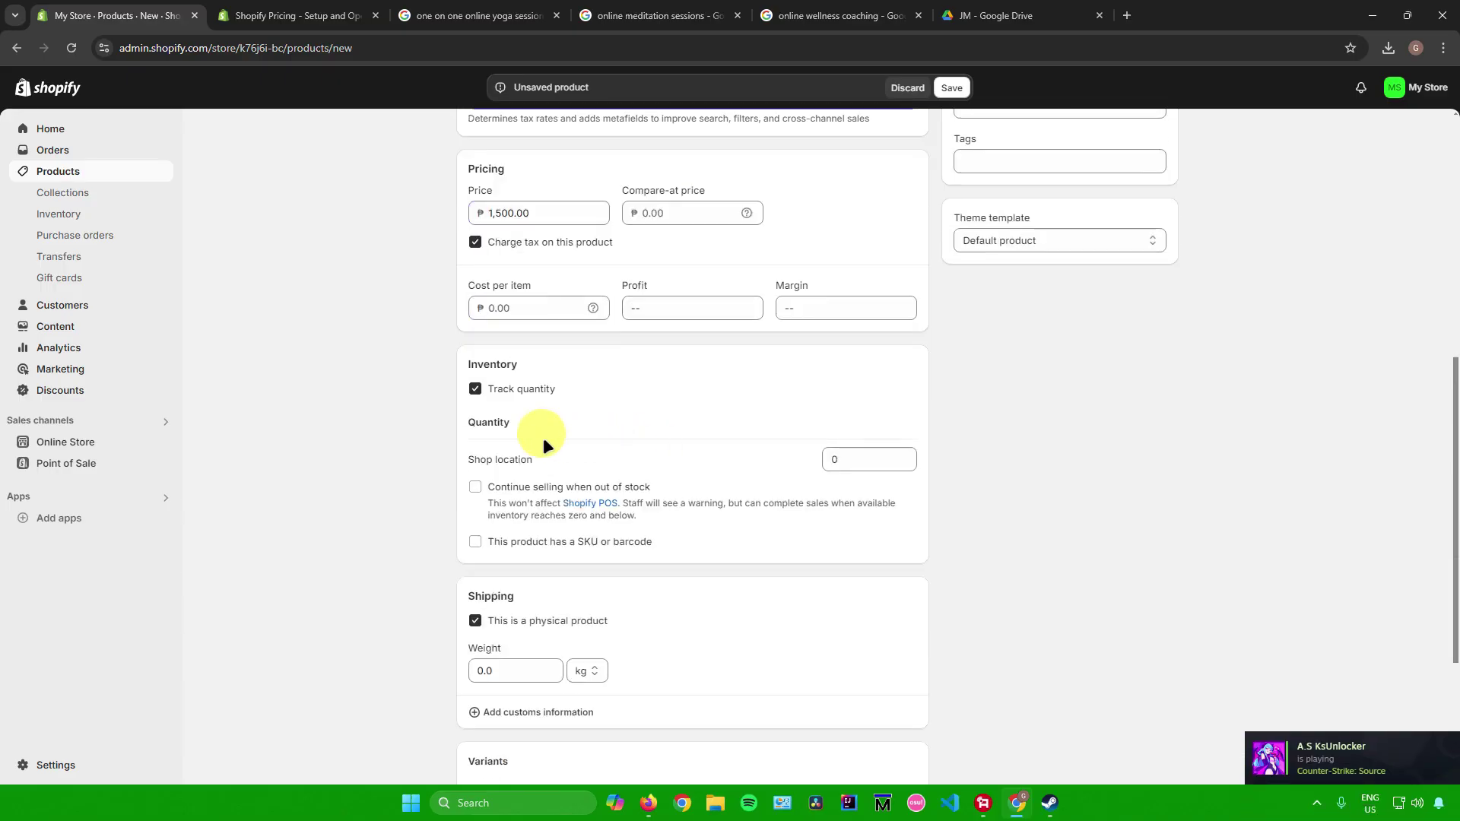
{"action": "left_click", "coordinate": [475, 388]}
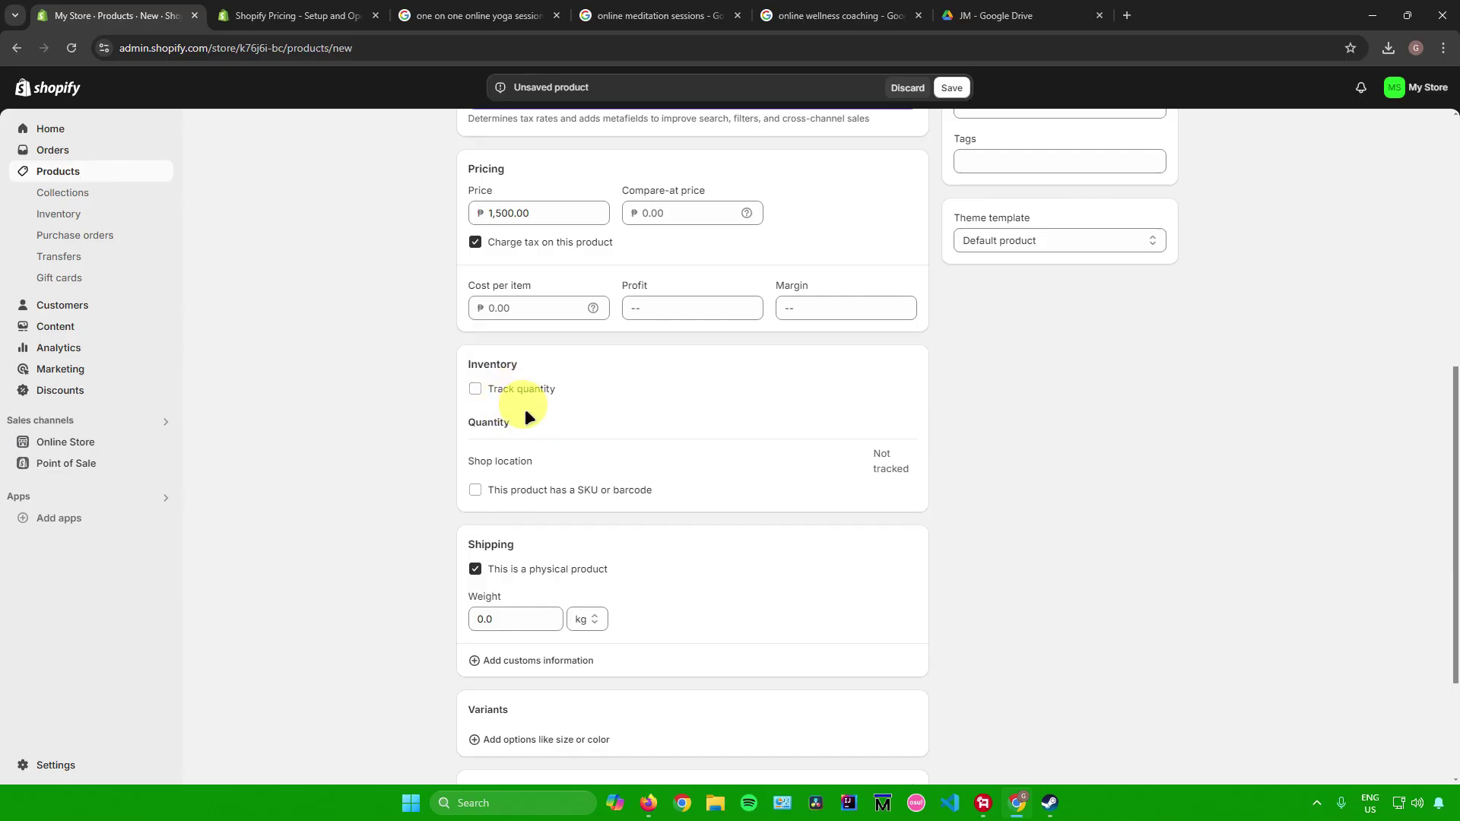
{"action": "scroll", "coordinate": [514, 408], "scroll_direction": "down", "scroll_amount": 2}
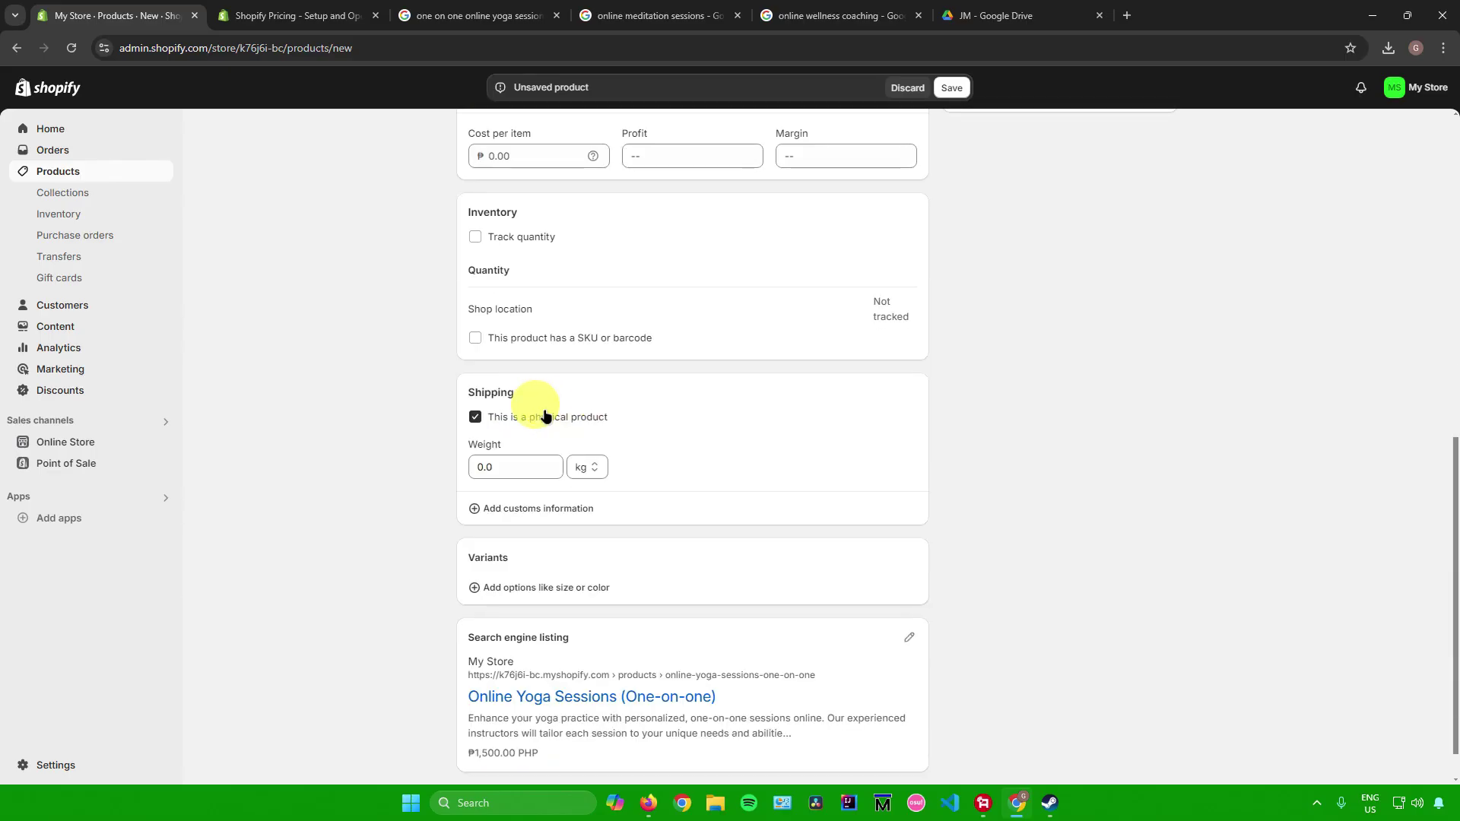
{"action": "left_click", "coordinate": [474, 417]}
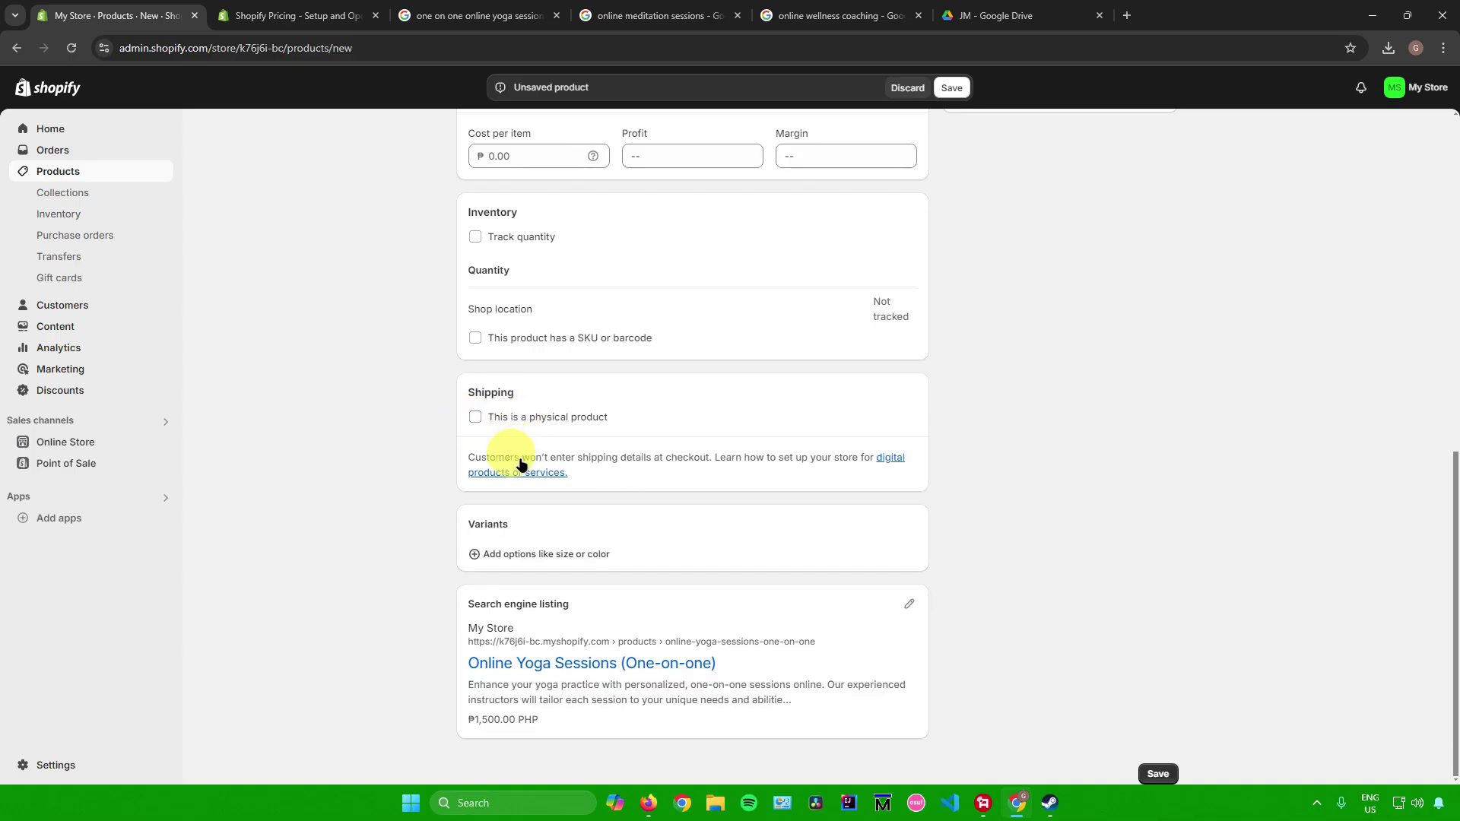
{"action": "left_click", "coordinate": [578, 540]}
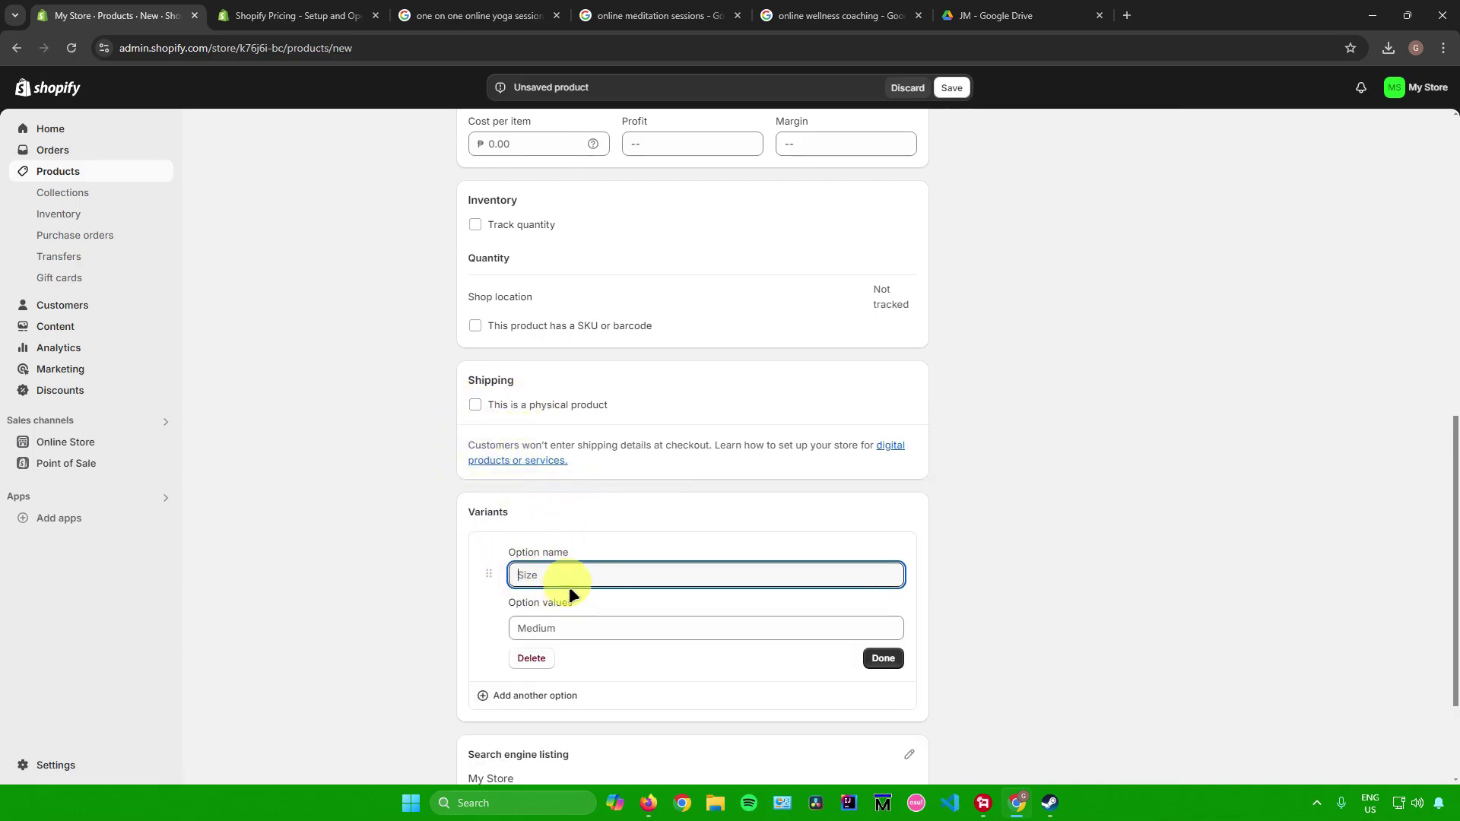
{"action": "left_click", "coordinate": [532, 660]}
{"action": "left_click", "coordinate": [526, 676]}
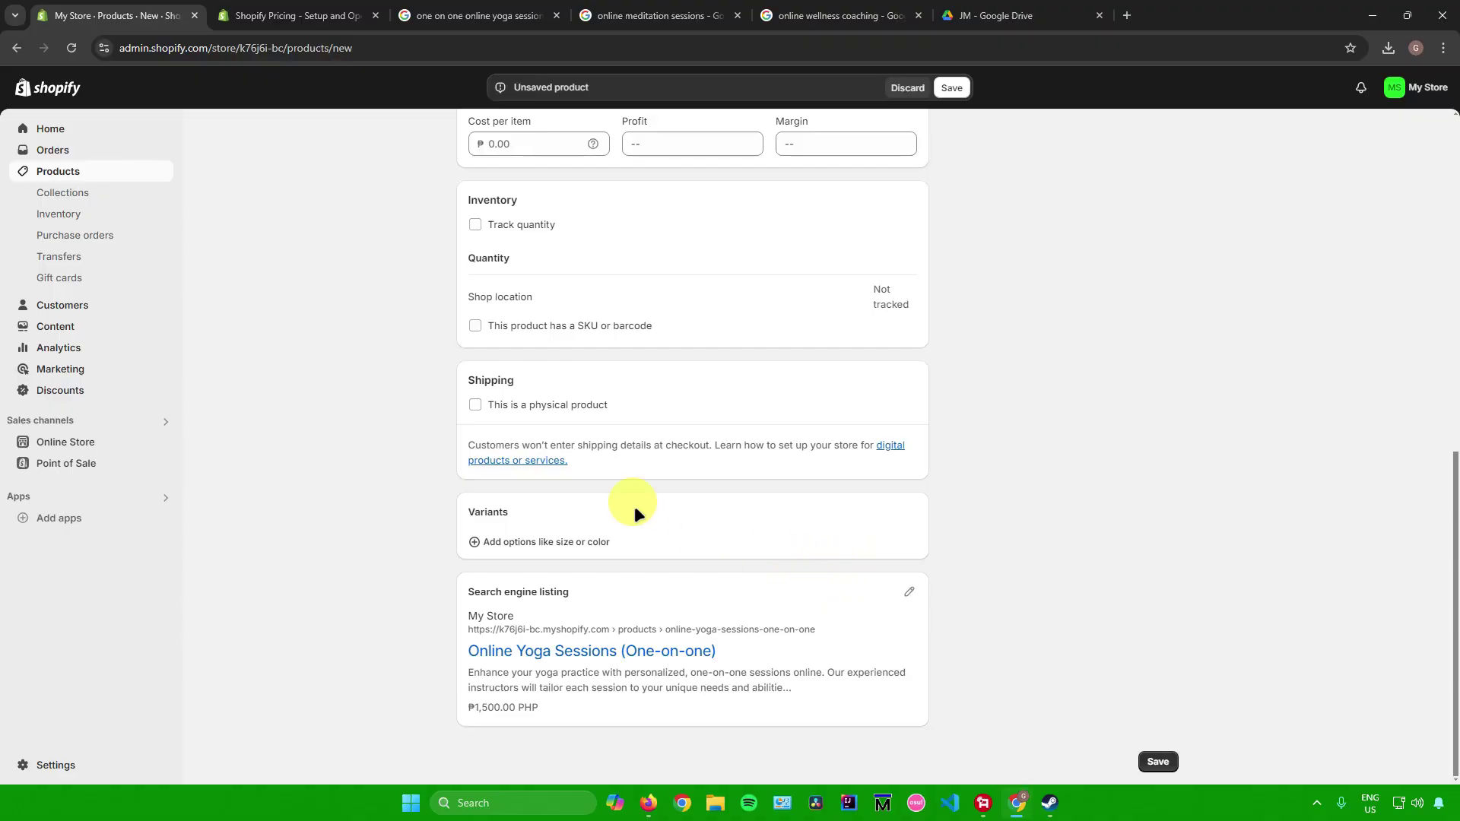
Keep the product status as Active and set the product type to Services
{"action": "scroll", "coordinate": [721, 563], "scroll_direction": "up", "scroll_amount": 10}
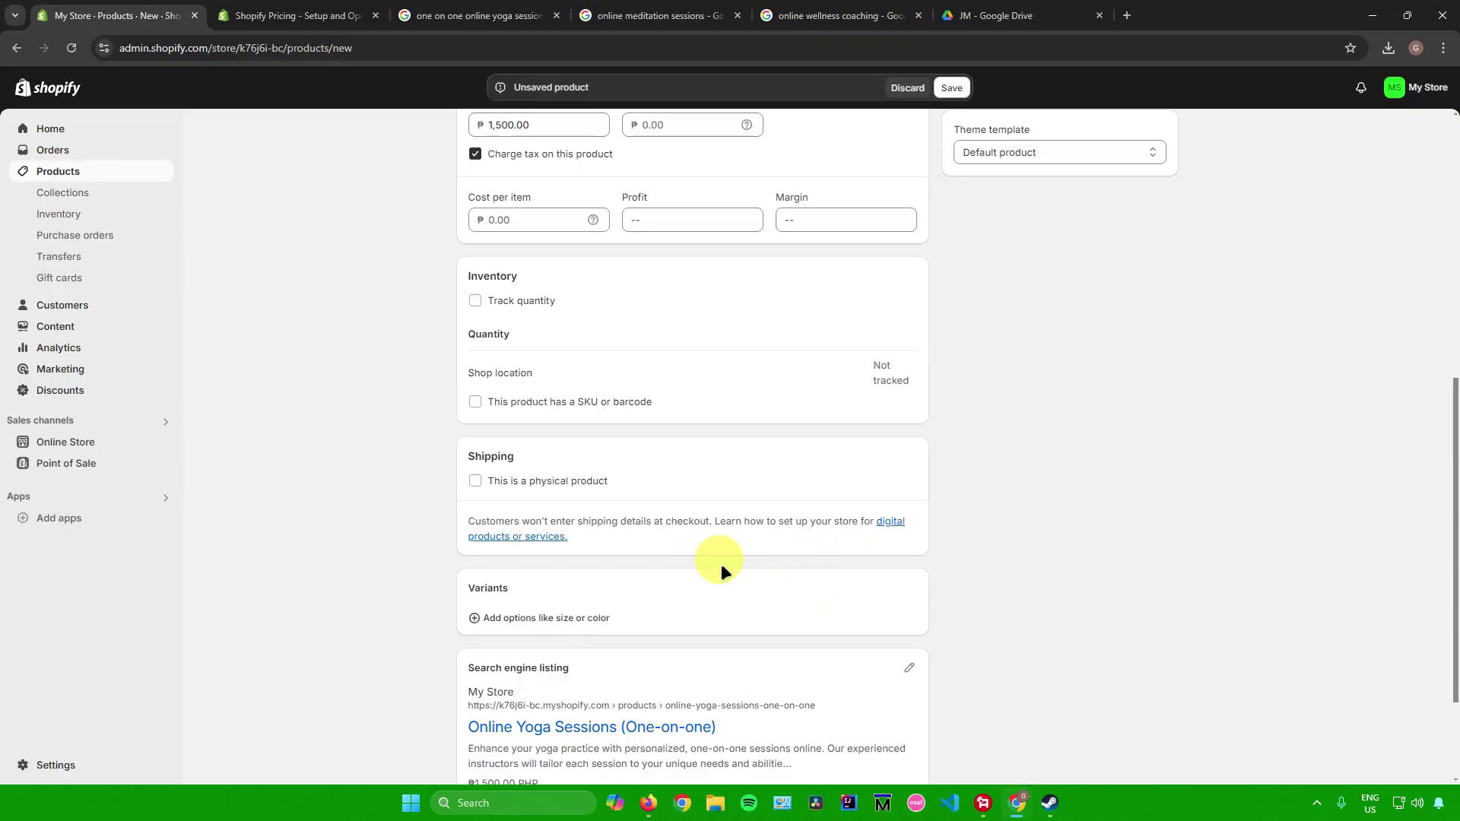
{"action": "left_click", "coordinate": [1003, 213]}
{"action": "left_click", "coordinate": [1002, 214]}
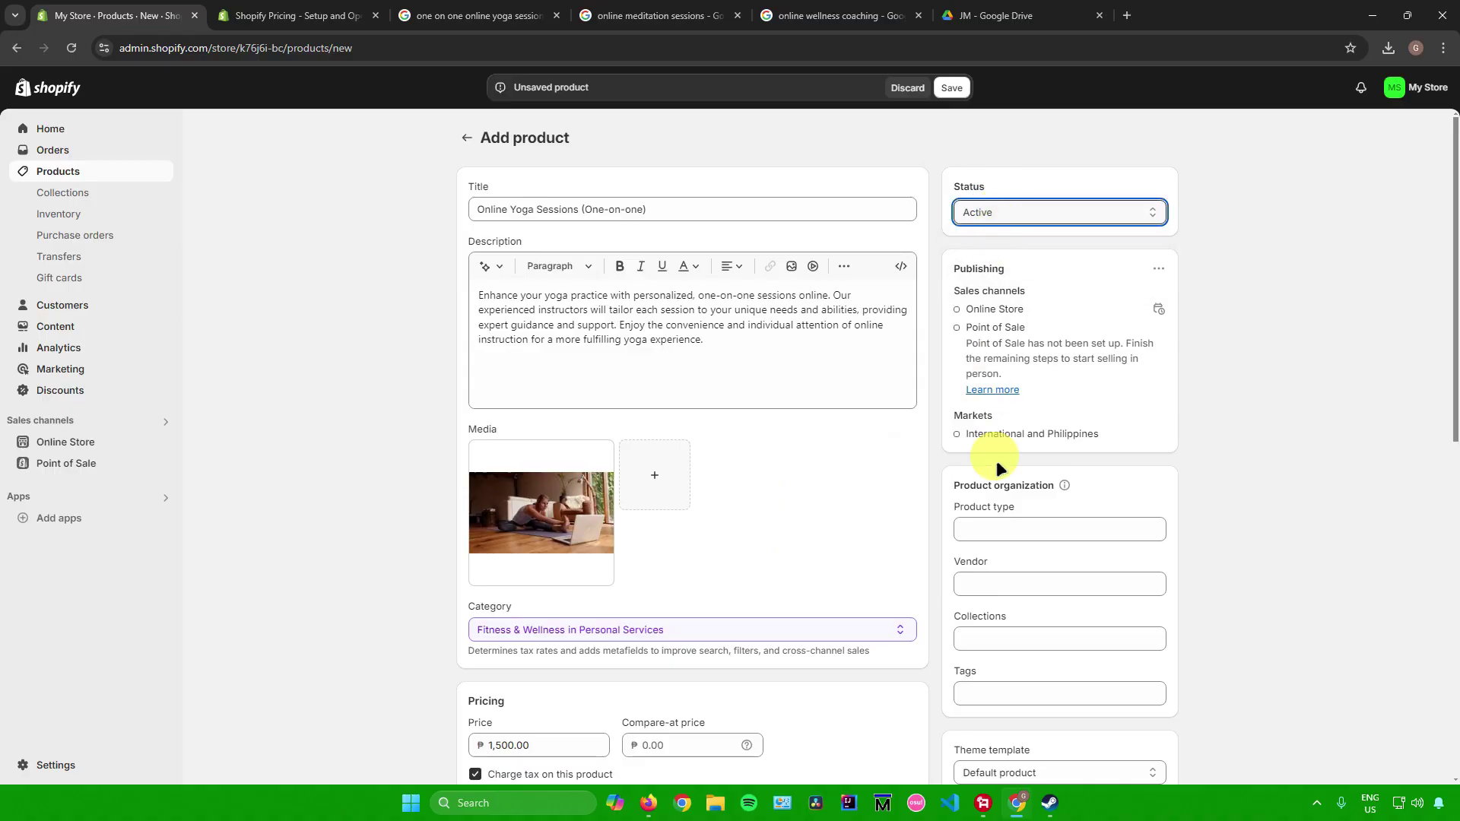
{"action": "scroll", "coordinate": [1004, 525], "scroll_direction": "down", "scroll_amount": 2}
{"action": "left_click", "coordinate": [1012, 377]}
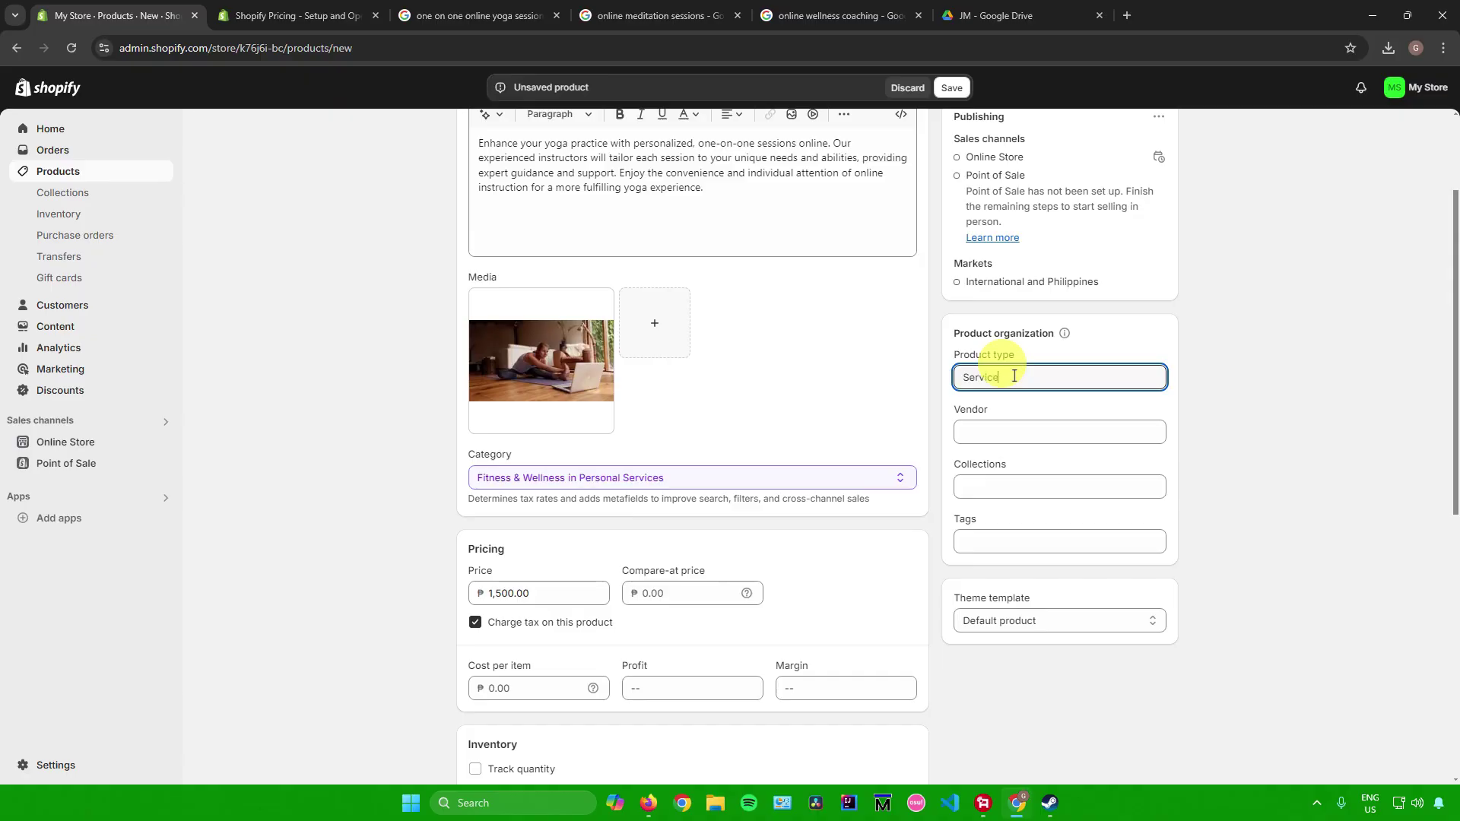
Leave the vendor empty and assign the product to the Home page collection
{"action": "left_click", "coordinate": [995, 427]}
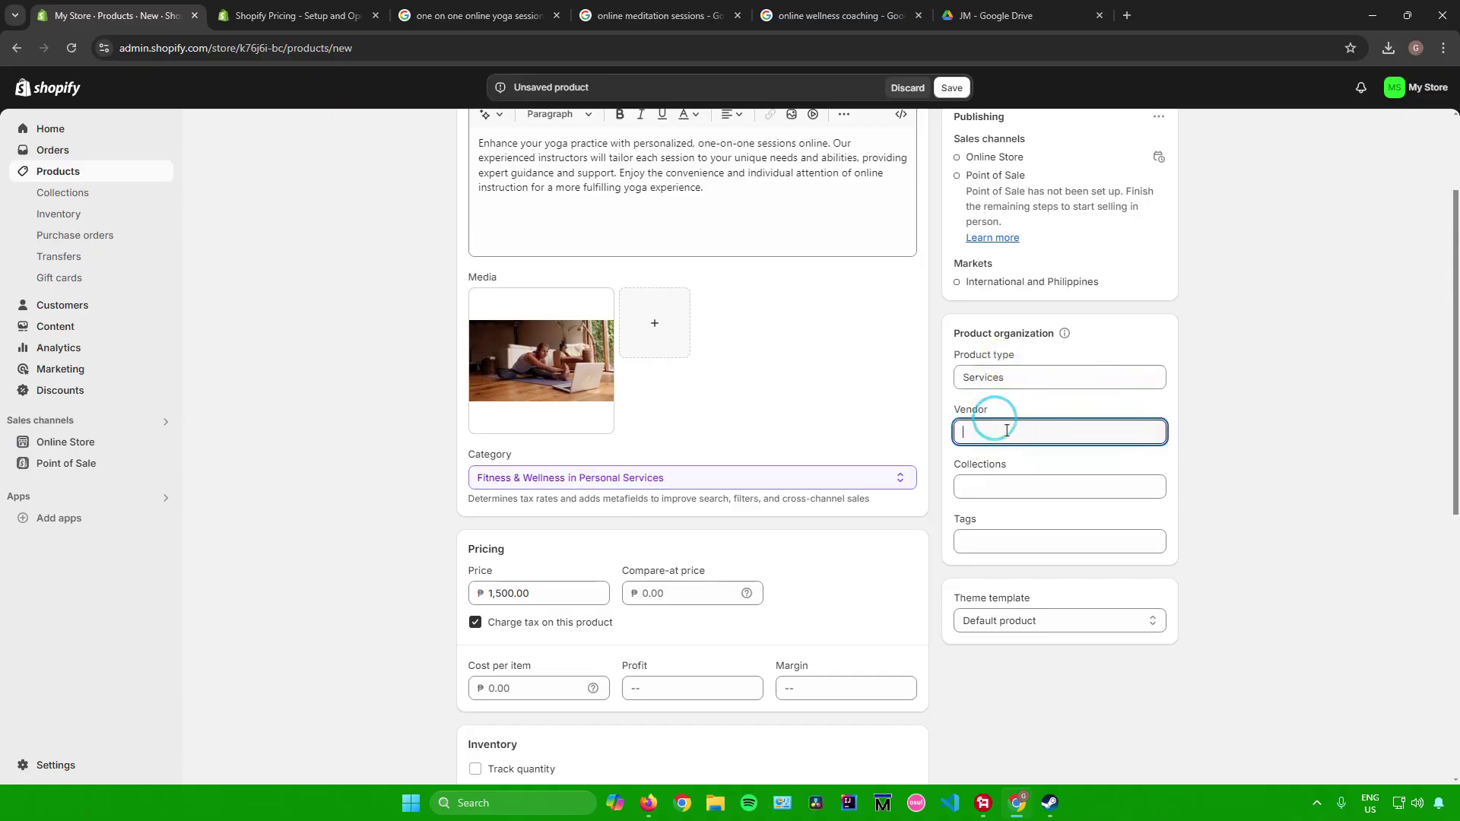
{"action": "left_click", "coordinate": [999, 490]}
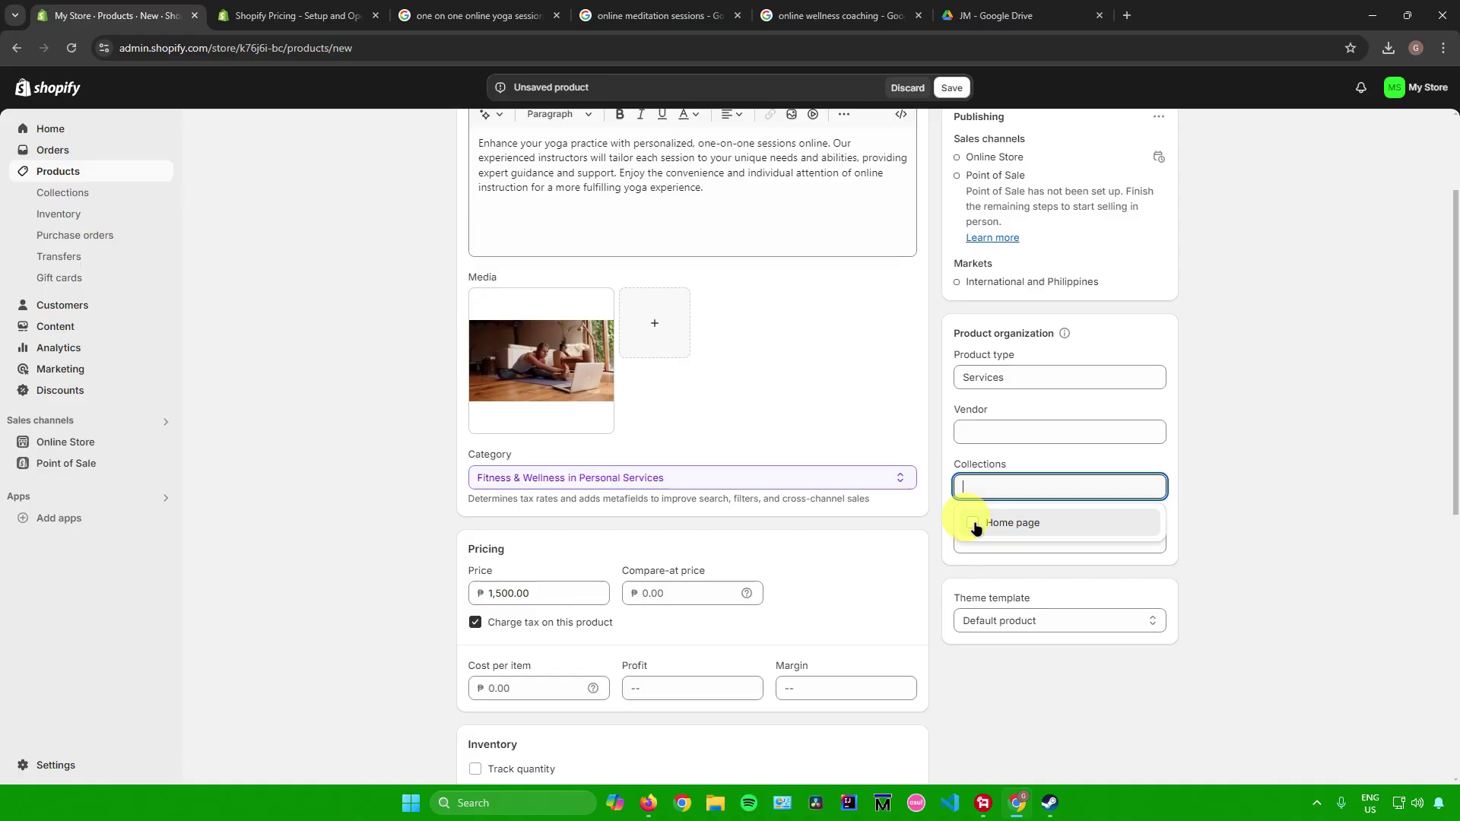
{"action": "left_click", "coordinate": [973, 523]}
Add the tags Services and Yoga to the product
{"action": "left_click", "coordinate": [986, 557]}
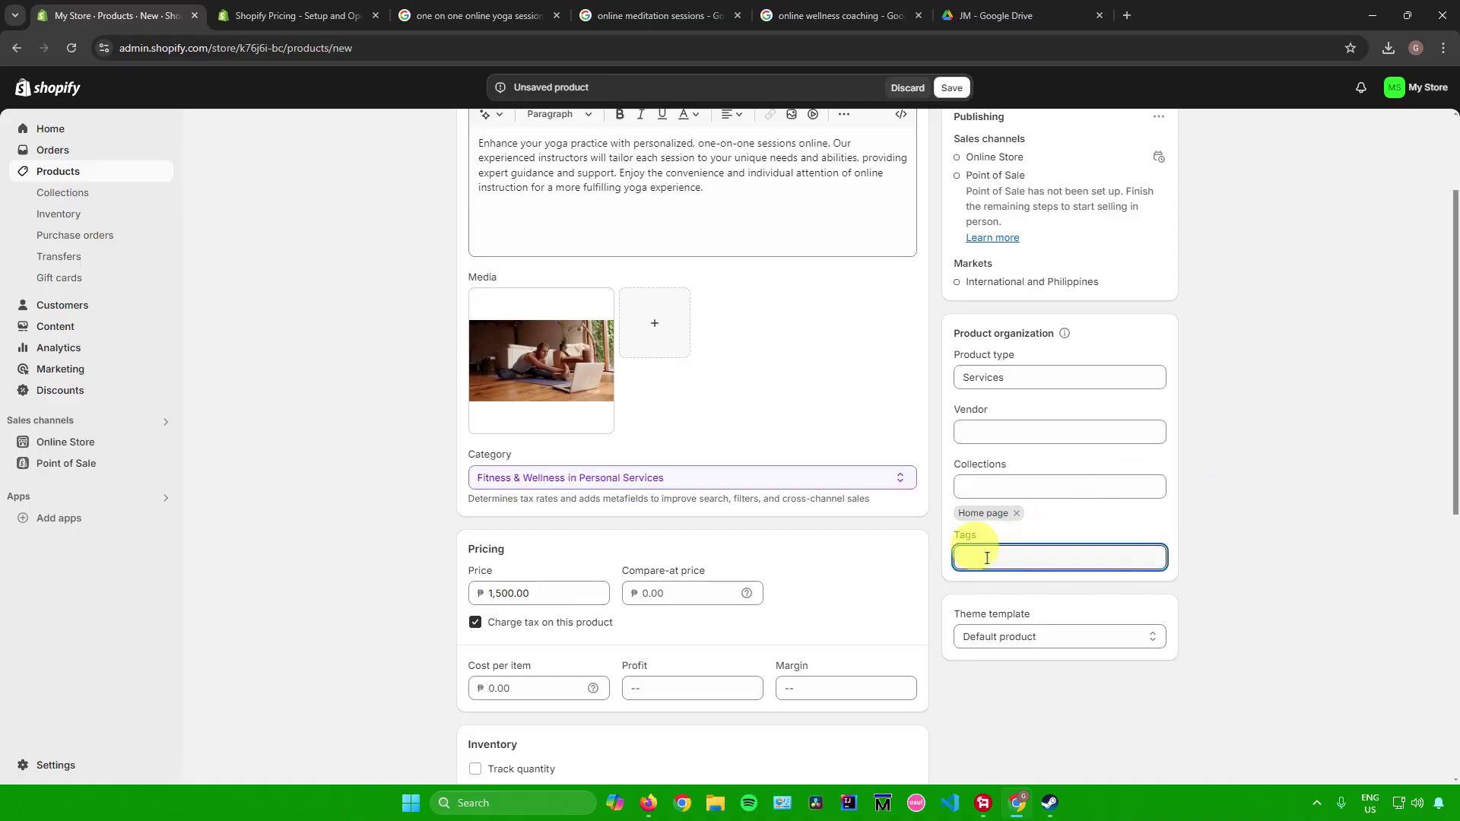
{"action": "type", "text": "Services"}
{"action": "left_click", "coordinate": [981, 585]}
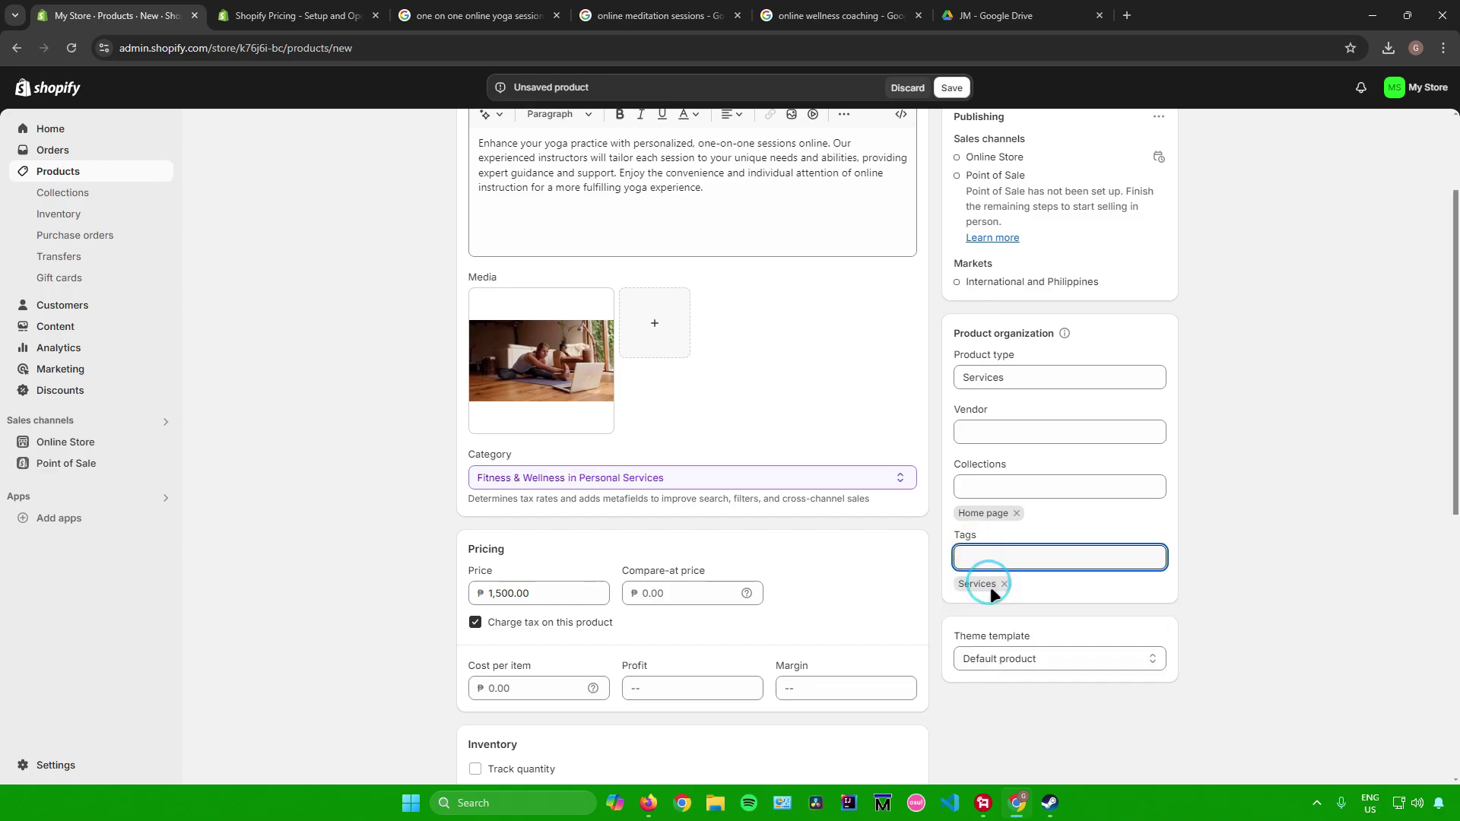
{"action": "type", "text": "Yoga"}
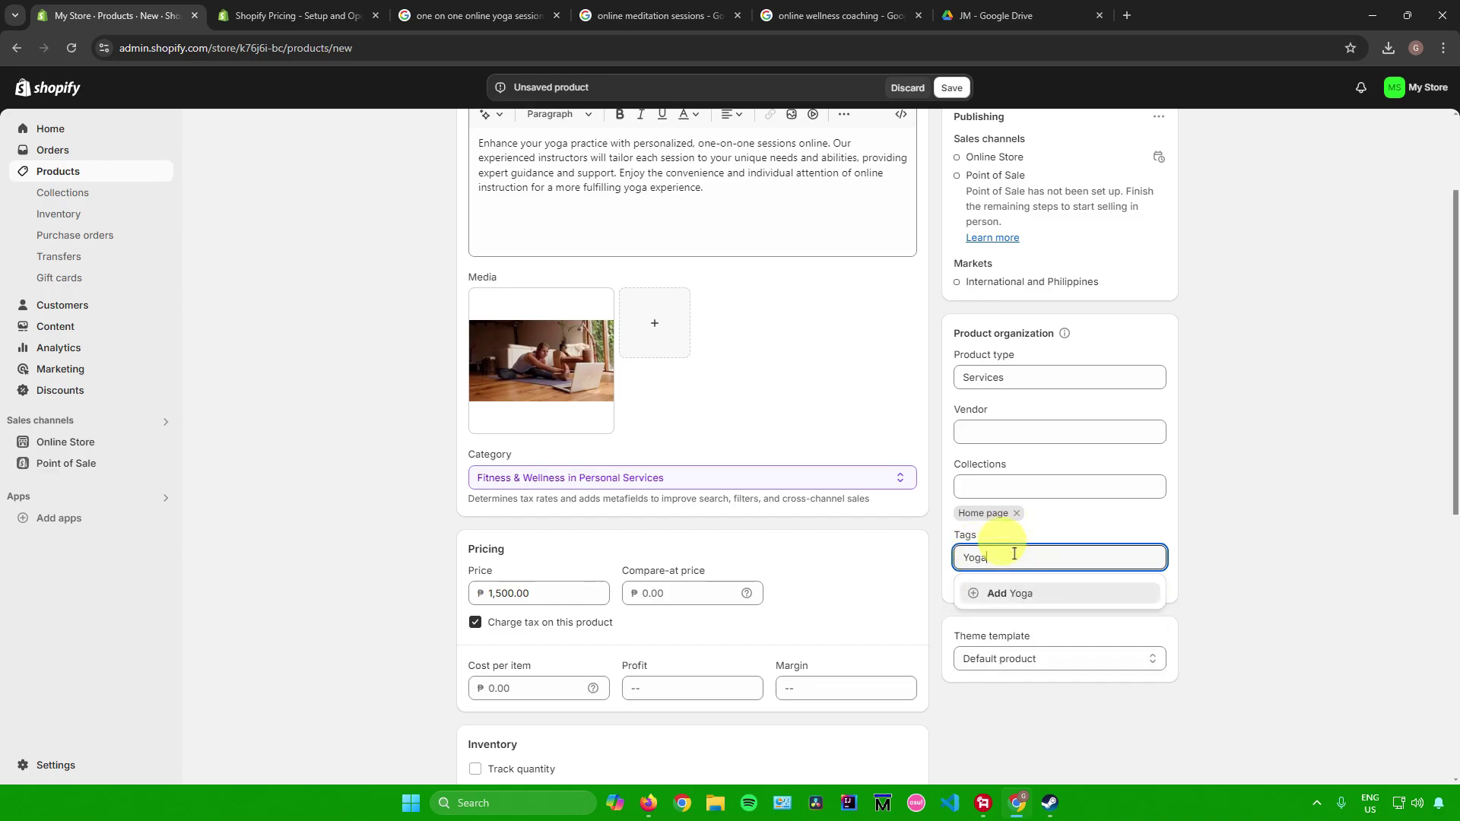
{"action": "left_click", "coordinate": [980, 586]}
Check over the completed product form, save the yoga sessions product and return to the product list
{"action": "scroll", "coordinate": [1285, 517], "scroll_direction": "up", "scroll_amount": 2}
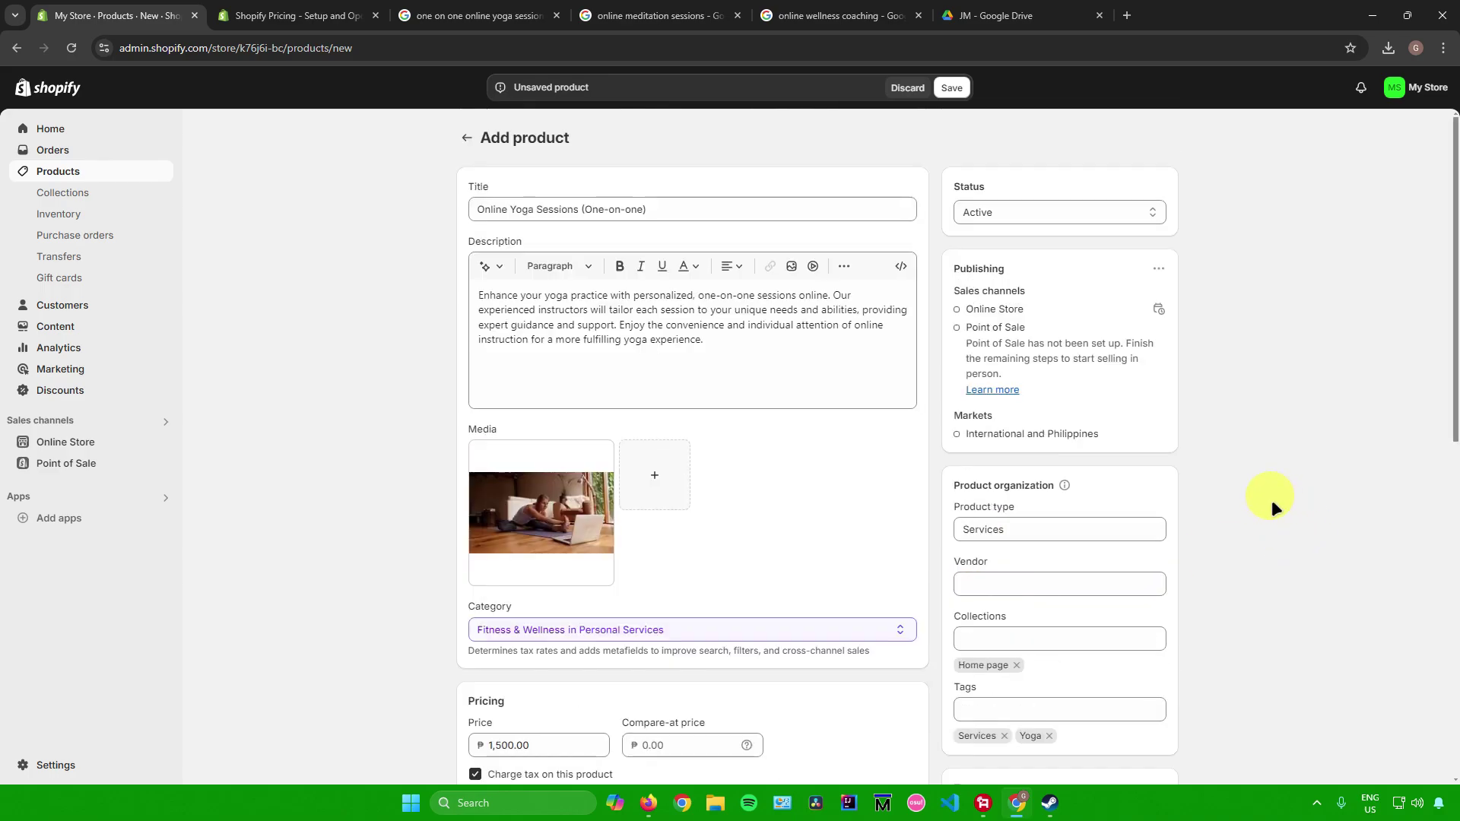
{"action": "scroll", "coordinate": [1268, 500], "scroll_direction": "down", "scroll_amount": 8}
{"action": "scroll", "coordinate": [1264, 500], "scroll_direction": "up", "scroll_amount": 6}
{"action": "scroll", "coordinate": [1264, 499], "scroll_direction": "up", "scroll_amount": 2}
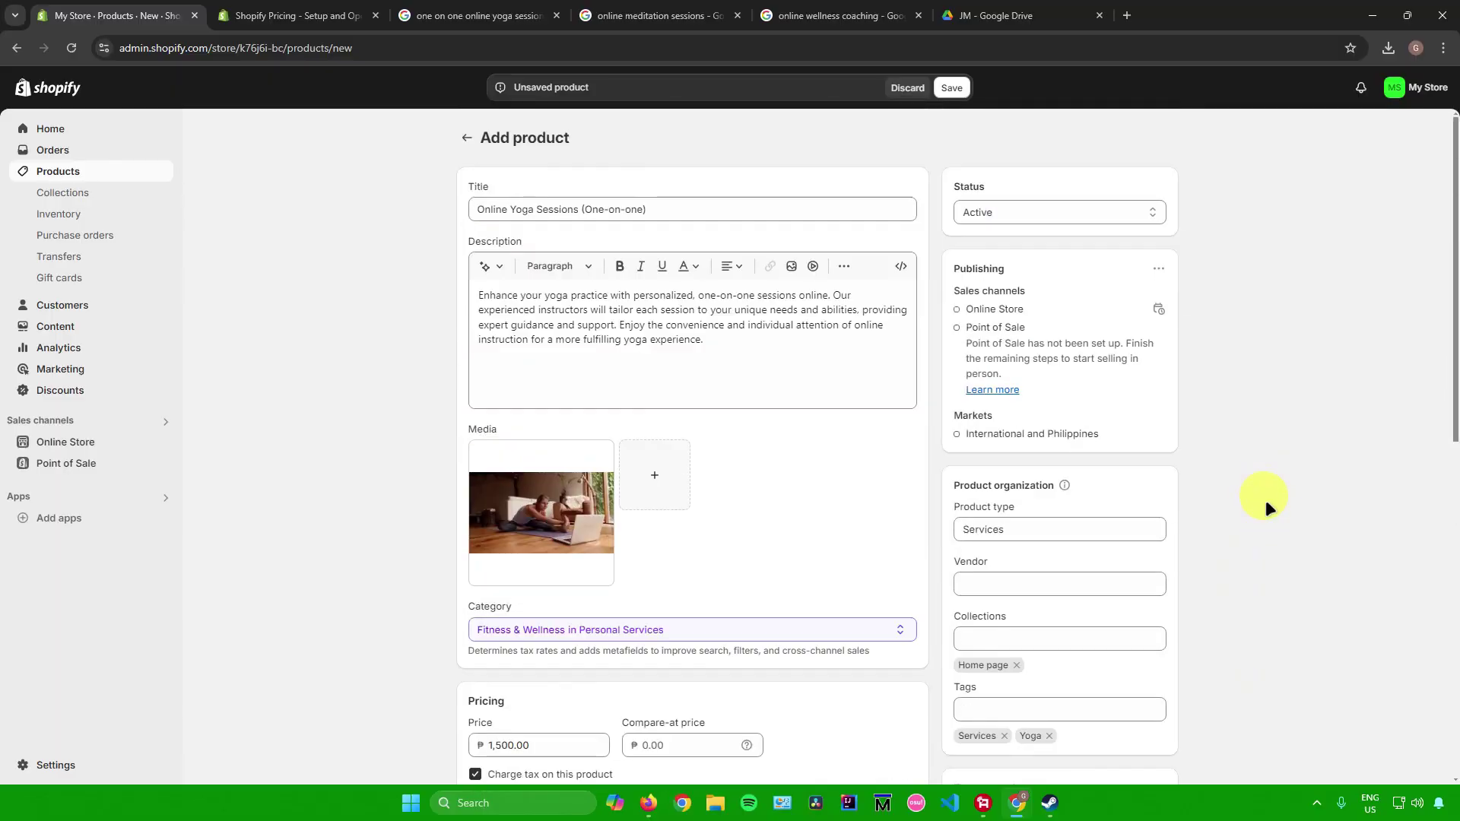
{"action": "left_click", "coordinate": [951, 87]}
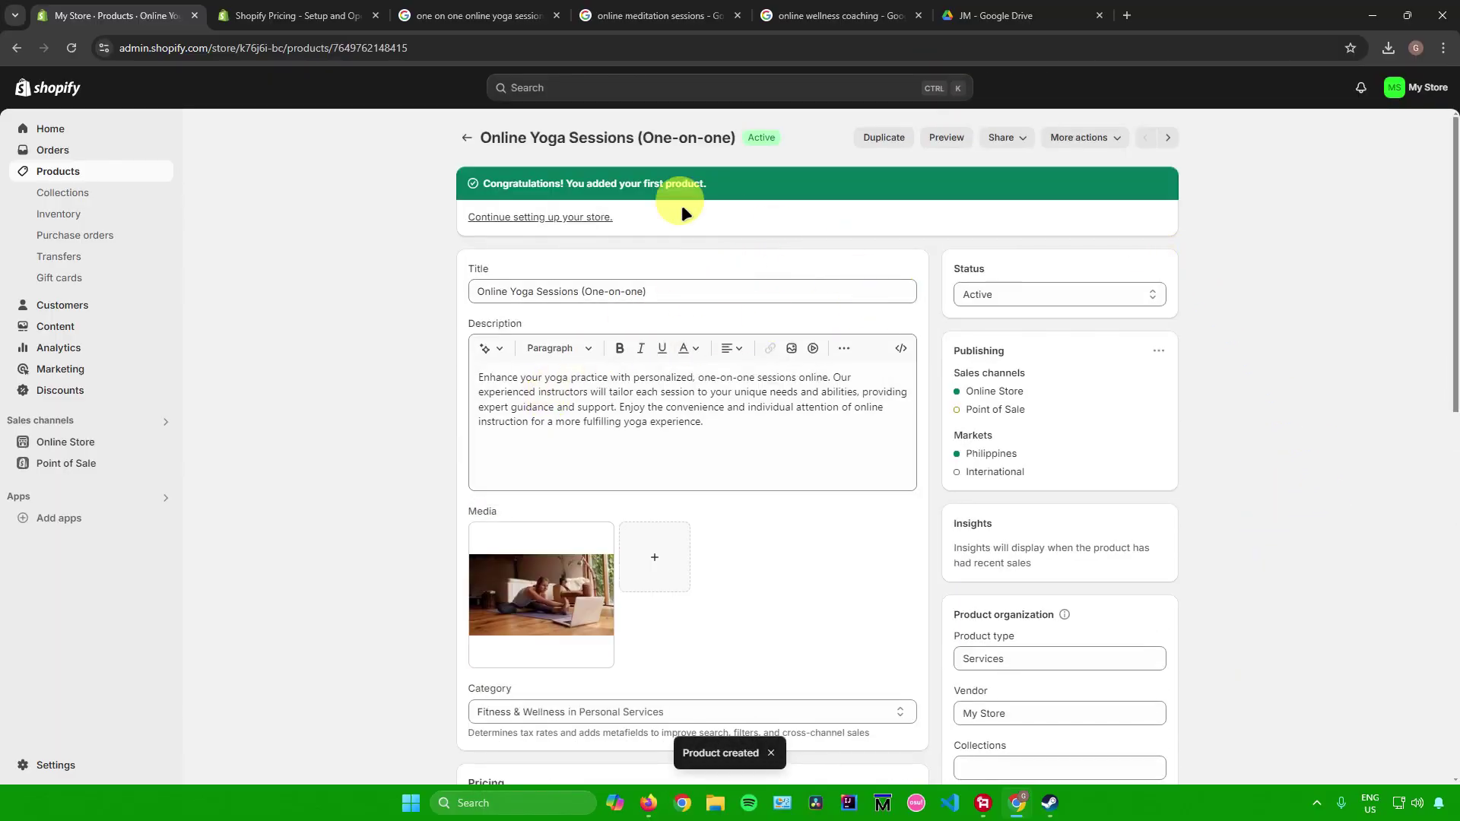
{"action": "left_click", "coordinate": [466, 137]}
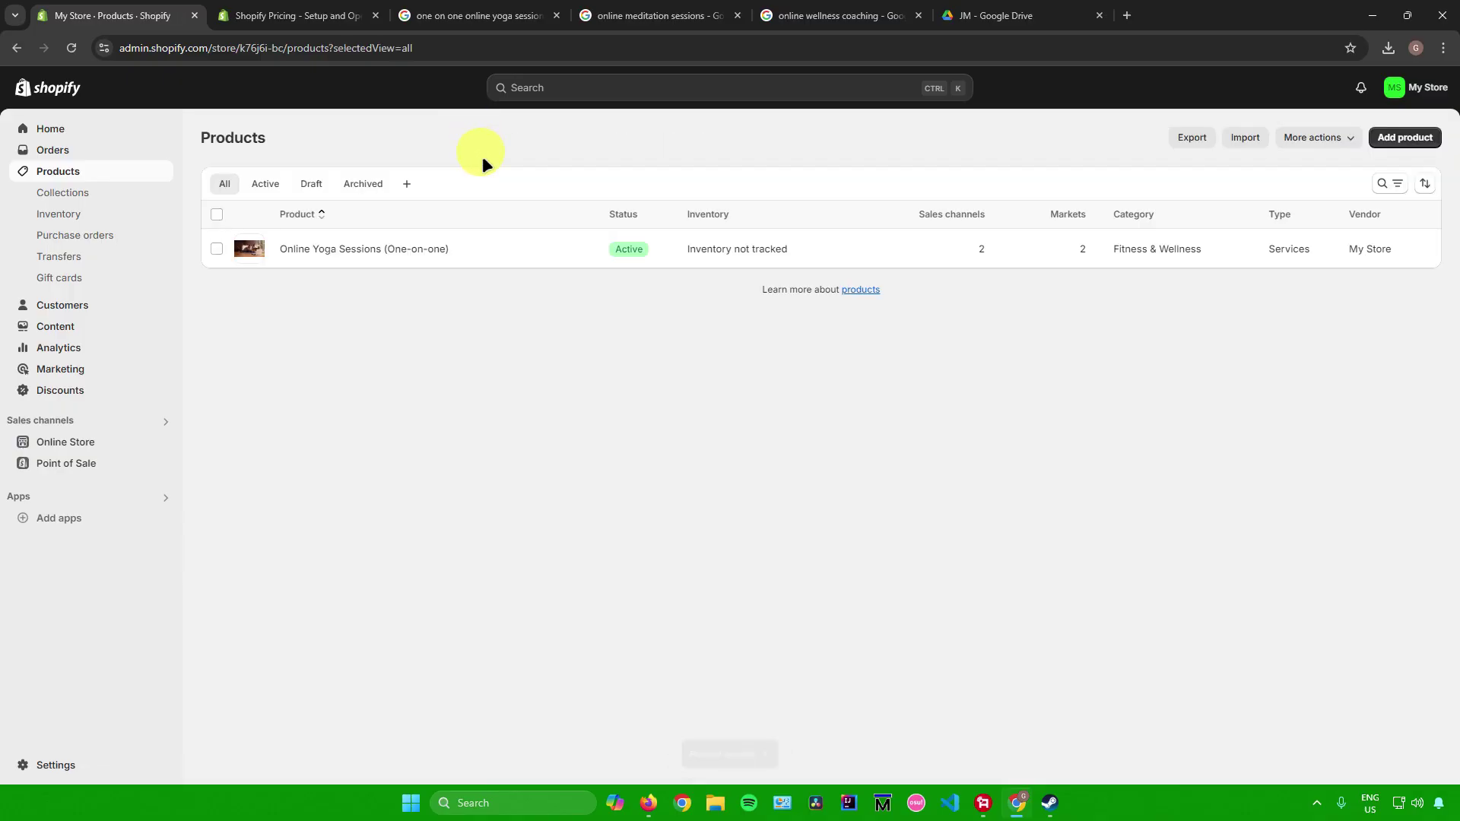
View the reference images for online meditation sessions and online wellness coaching, and start adding another product in the store
{"action": "left_click", "coordinate": [655, 16]}
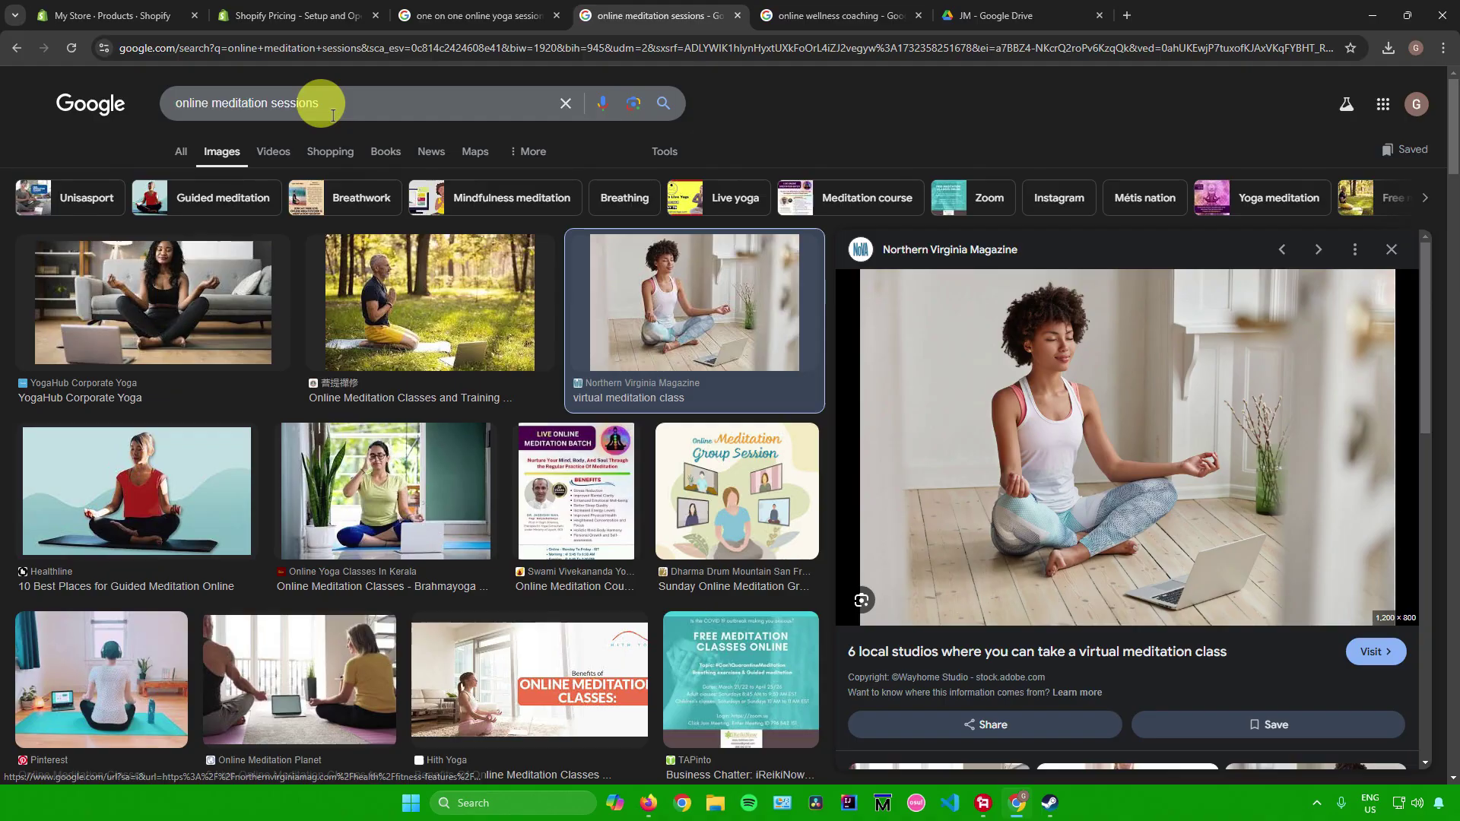
{"action": "left_click", "coordinate": [855, 10]}
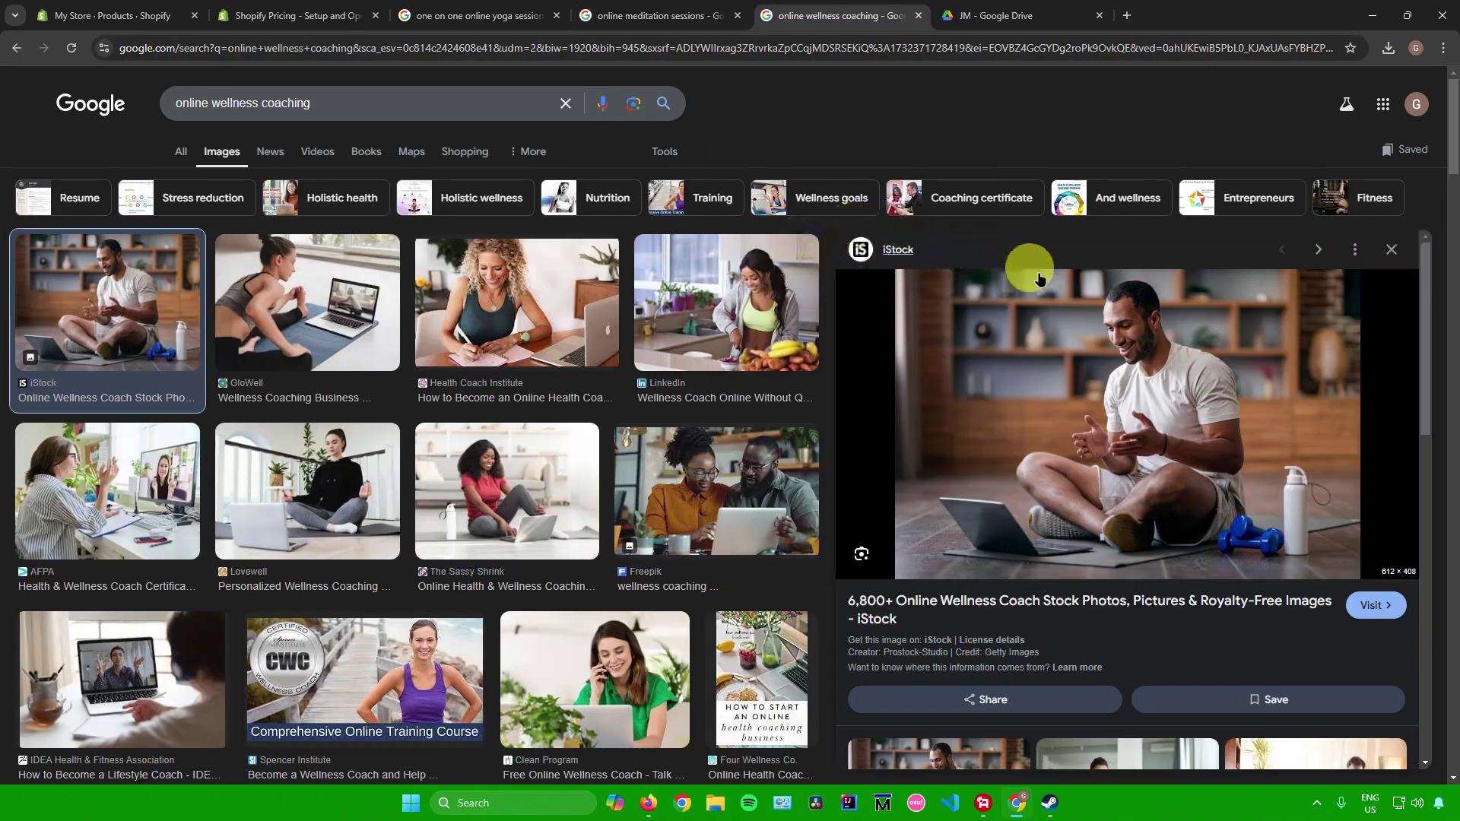
{"action": "left_click", "coordinate": [160, 15]}
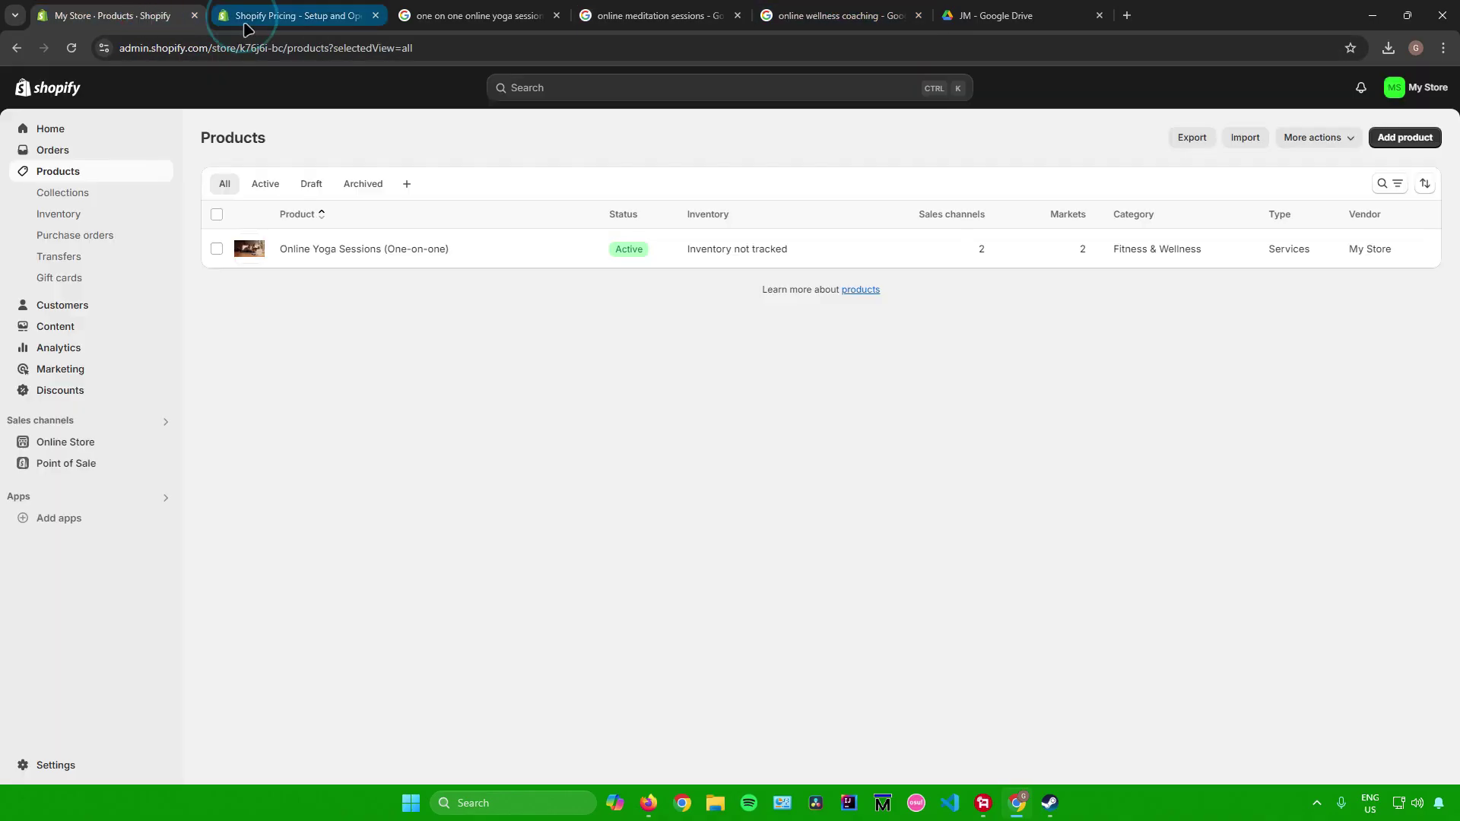
{"action": "left_click", "coordinate": [1405, 139]}
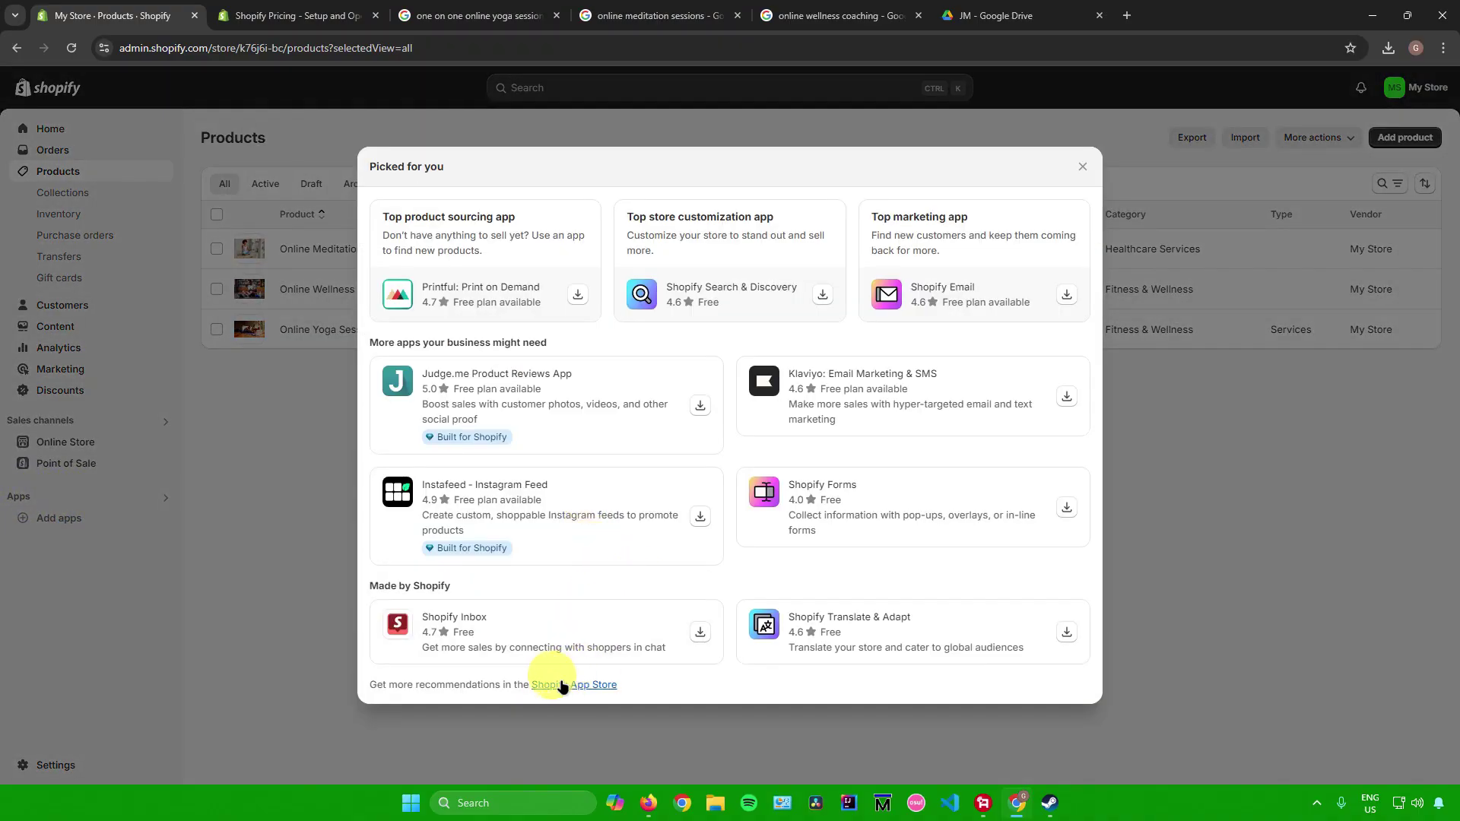
Go to the Shopify App Store from the app recommendations and search for "appointly"
{"action": "left_click", "coordinate": [562, 687]}
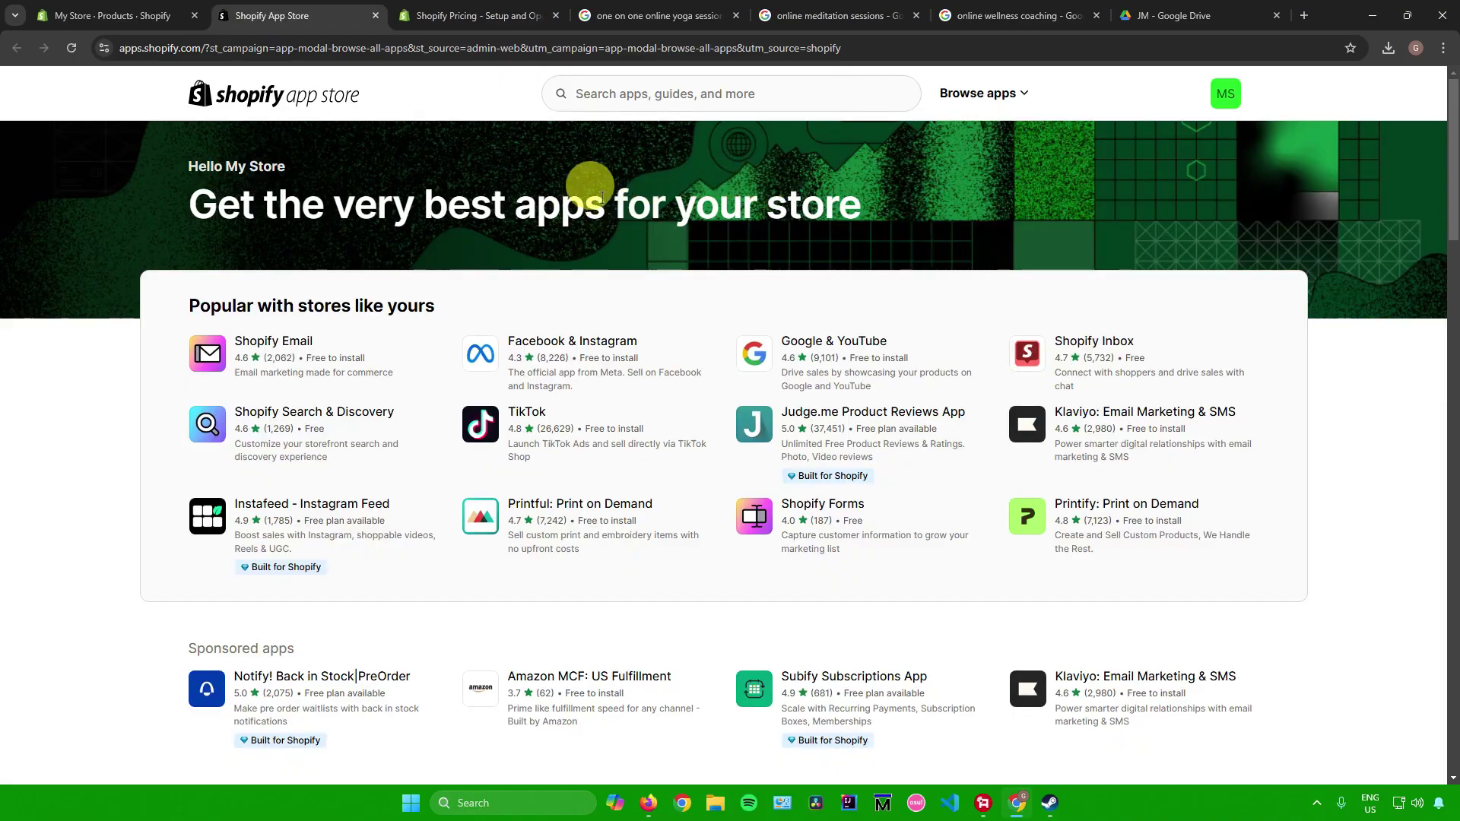
{"action": "left_click", "coordinate": [641, 90]}
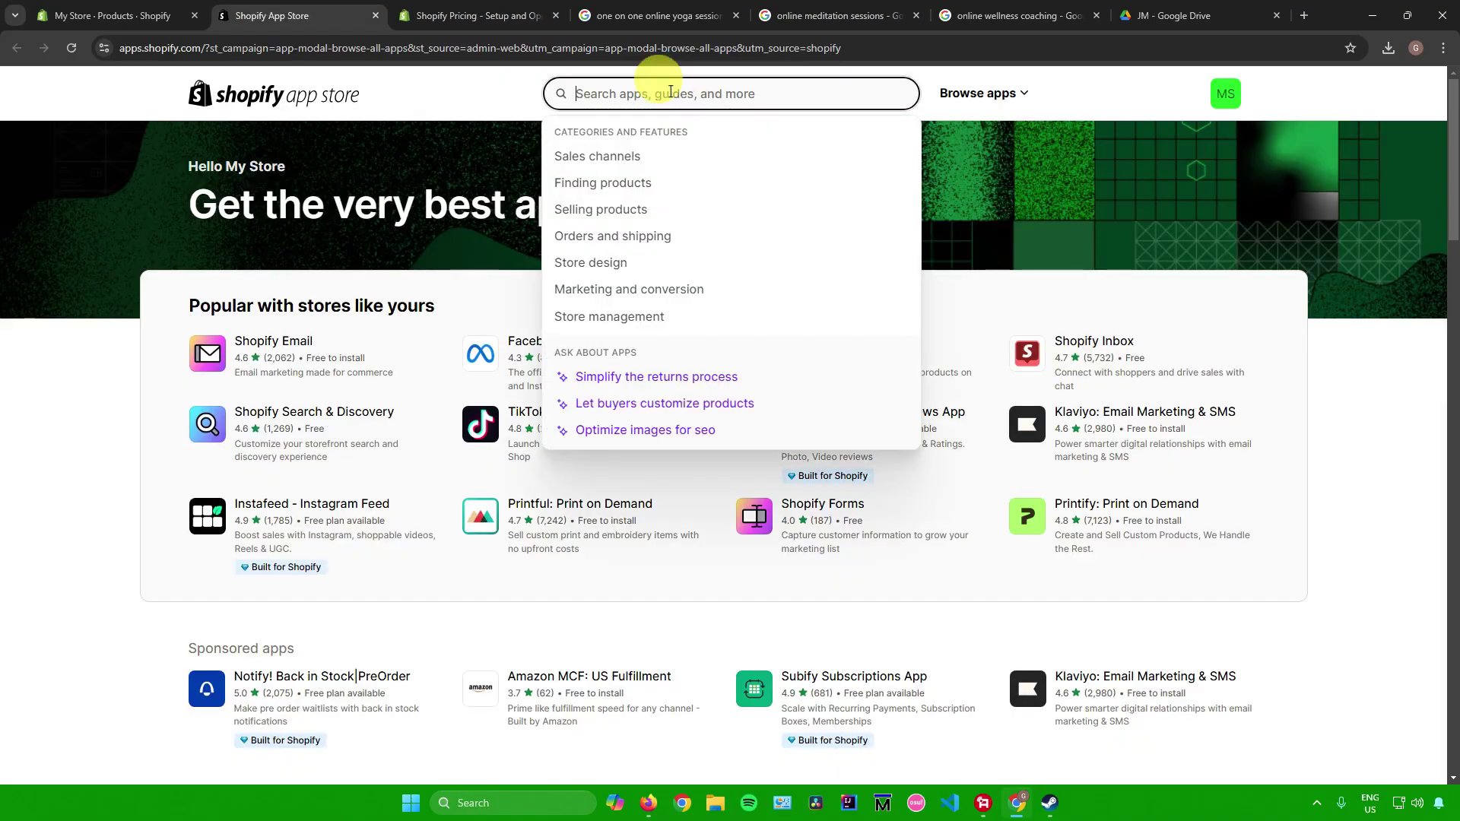
{"action": "type", "text": "appointly"}
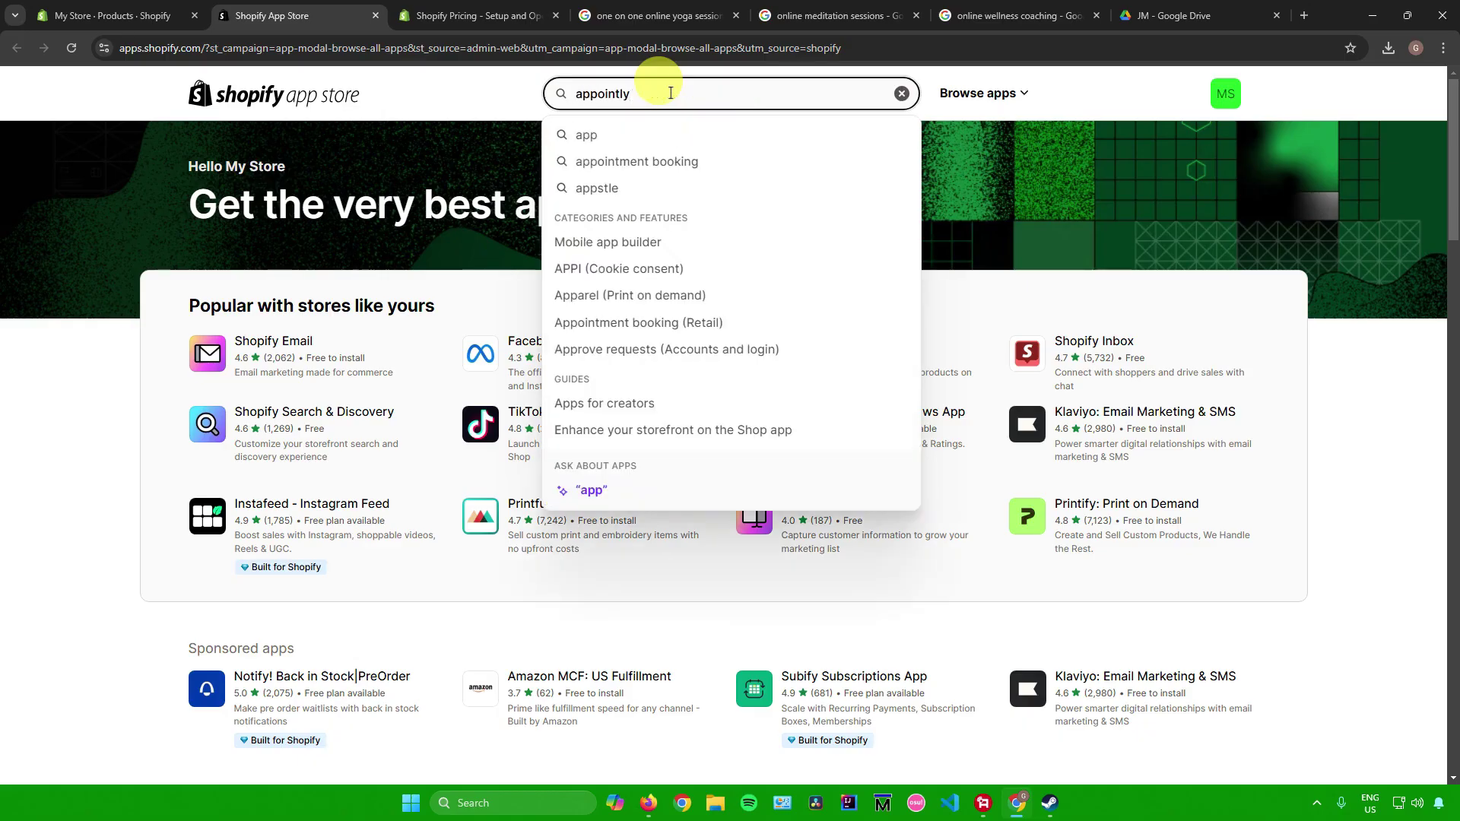
{"action": "key", "text": "Return"}
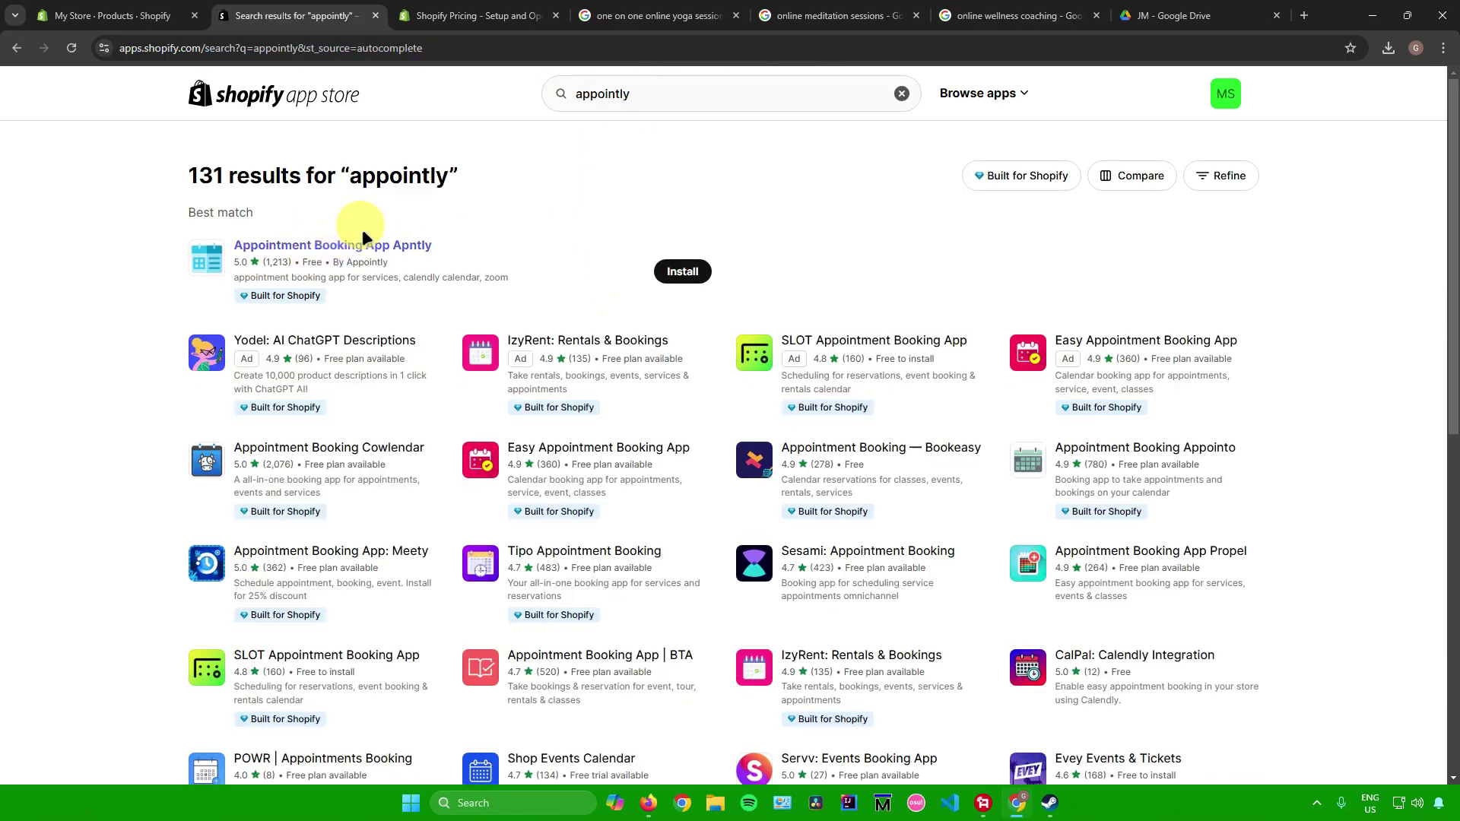
Install Appointment Booking App Apntly from its listing and continue past the welcome page of its setup
{"action": "left_click", "coordinate": [352, 244]}
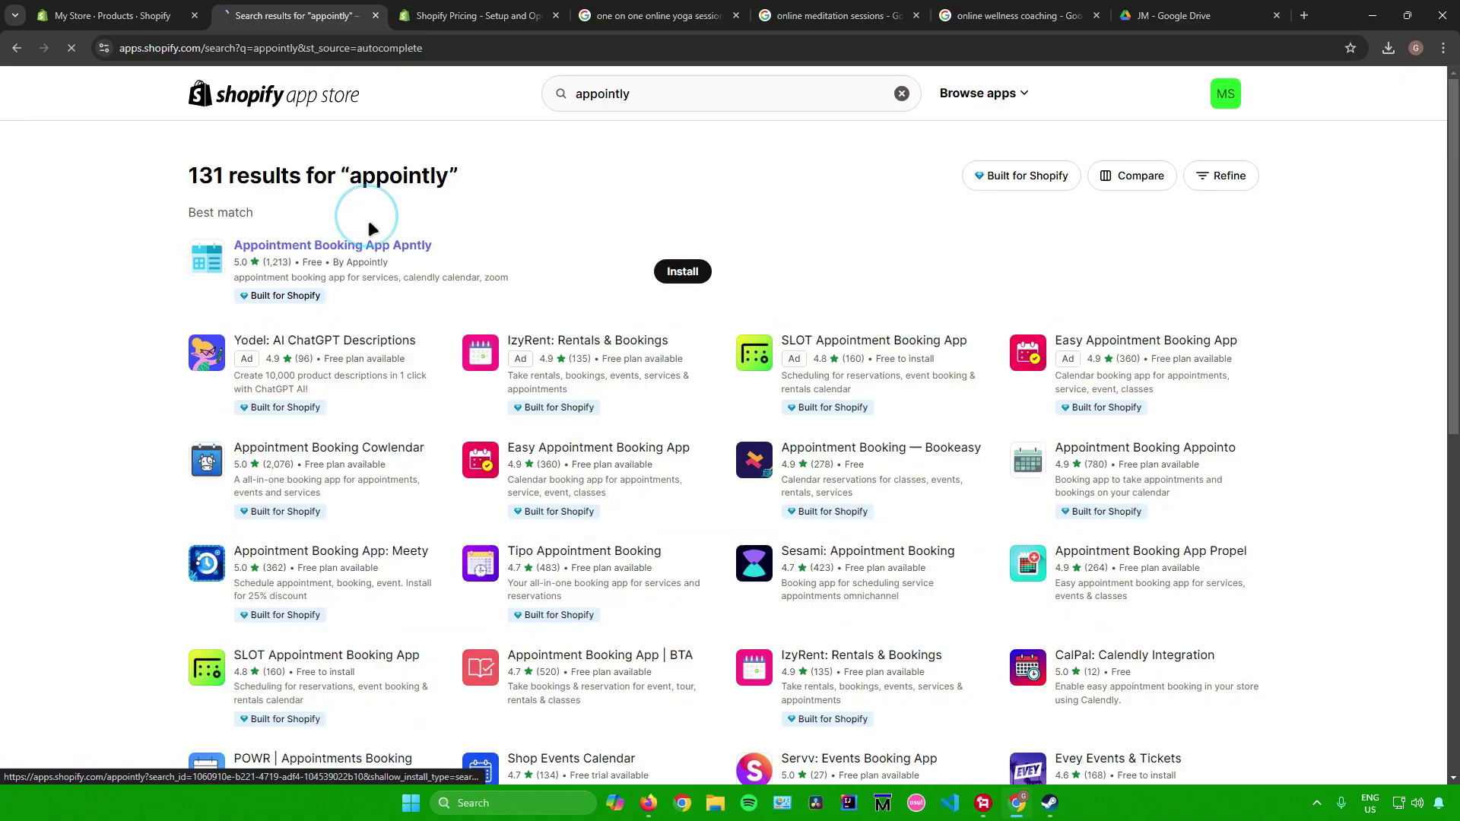
{"action": "left_click_drag", "start_coordinate": [242, 164], "coordinate": [323, 181]}
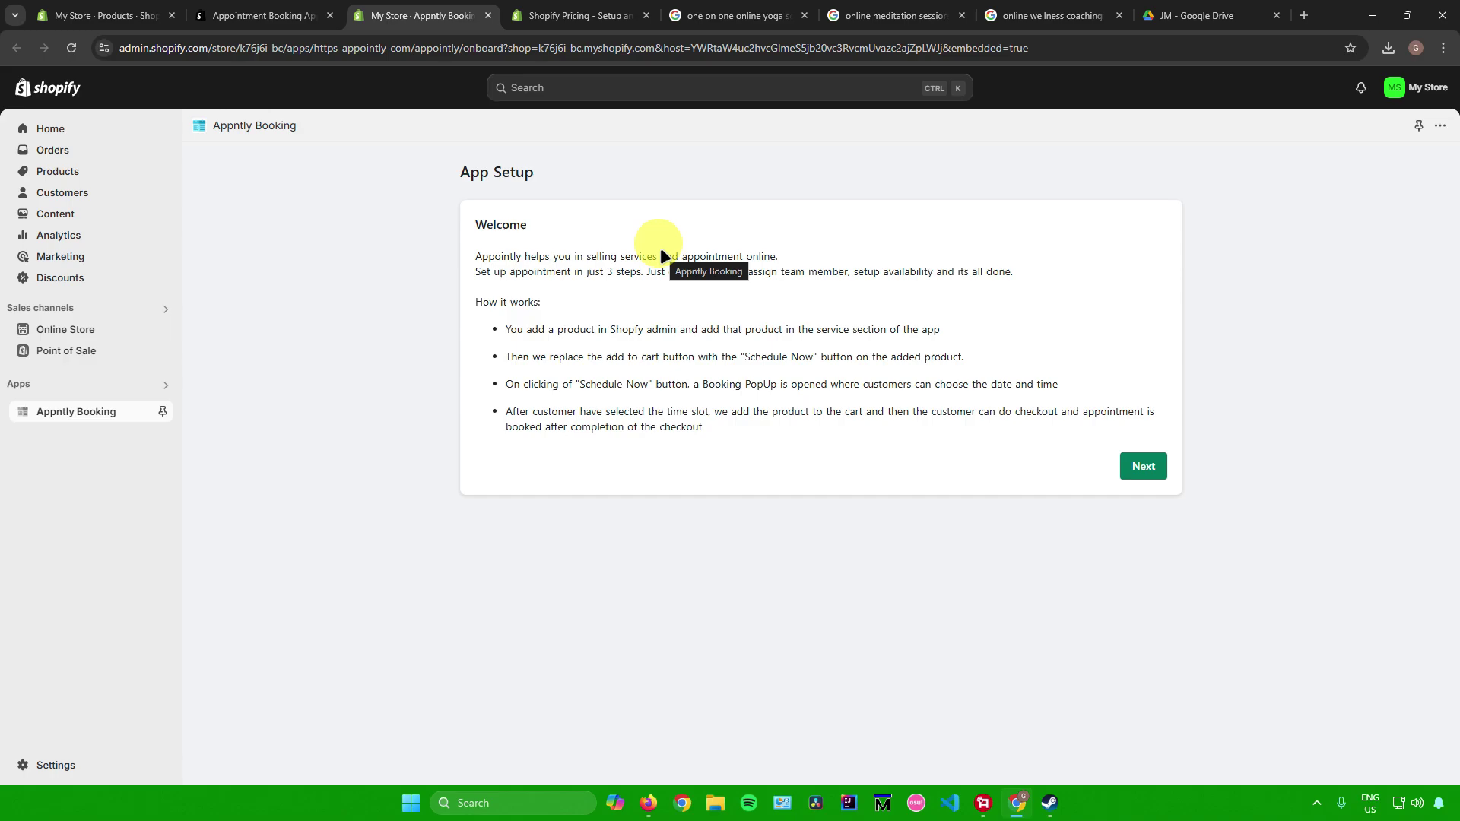
{"action": "left_click", "coordinate": [1144, 466]}
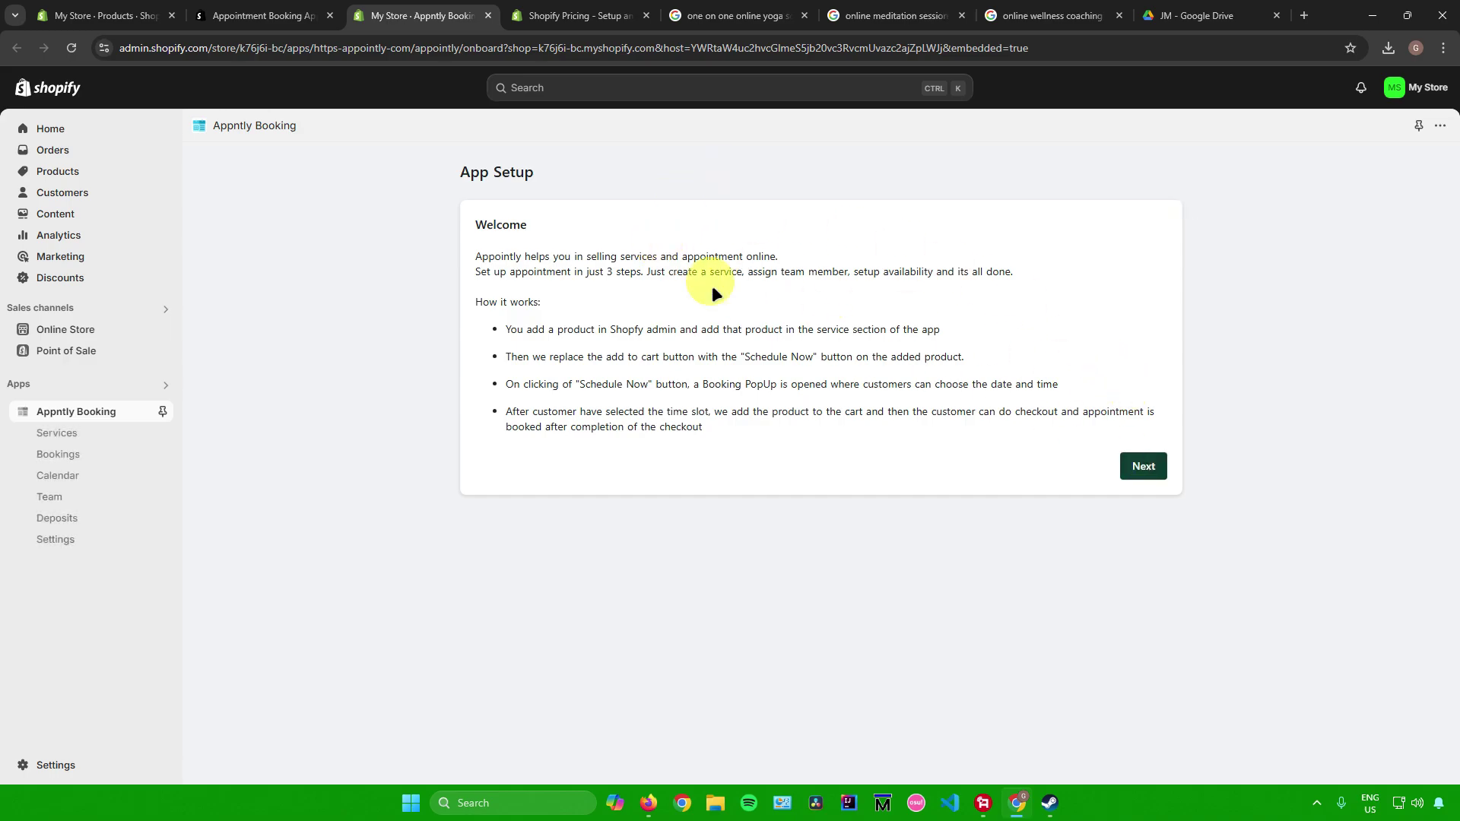
Close the app recommendations over the store's product list and check the product names available for the booking service
{"action": "left_click", "coordinate": [538, 304]}
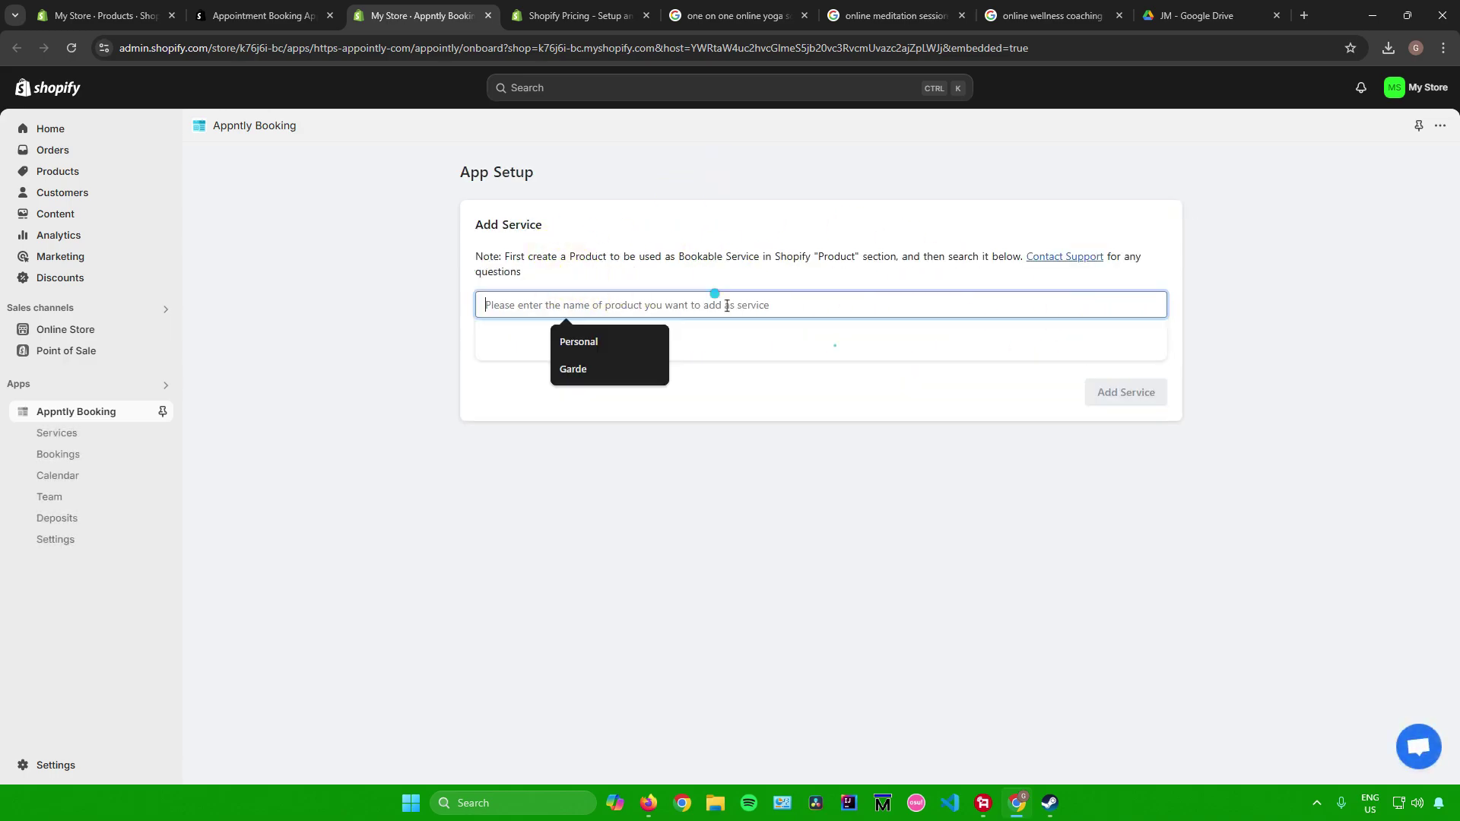
{"action": "left_click", "coordinate": [774, 308]}
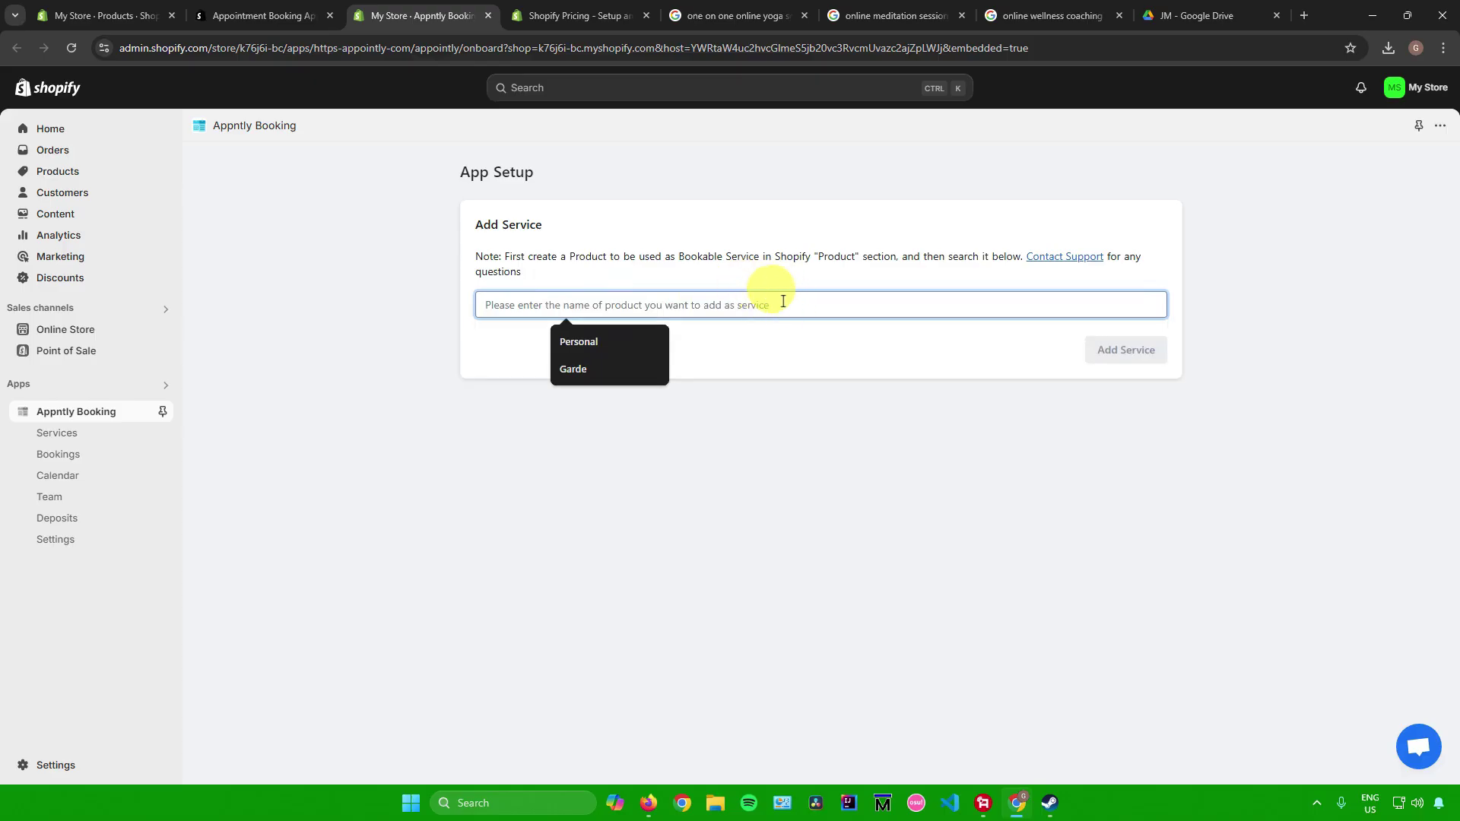
{"action": "left_click", "coordinate": [728, 274]}
{"action": "left_click", "coordinate": [756, 304]}
{"action": "left_click", "coordinate": [539, 269]}
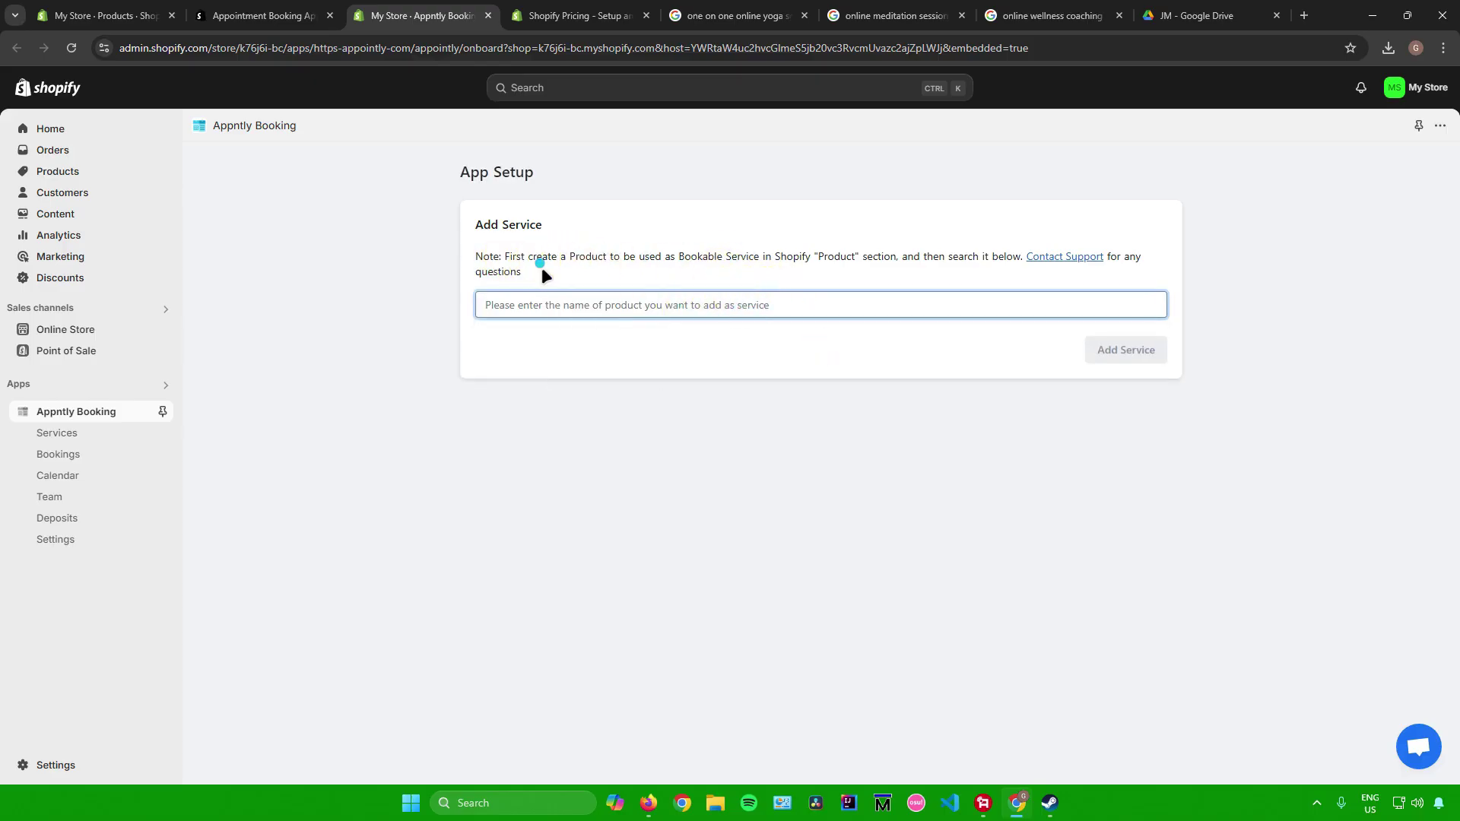
{"action": "left_click", "coordinate": [114, 18]}
{"action": "left_click", "coordinate": [1082, 165]}
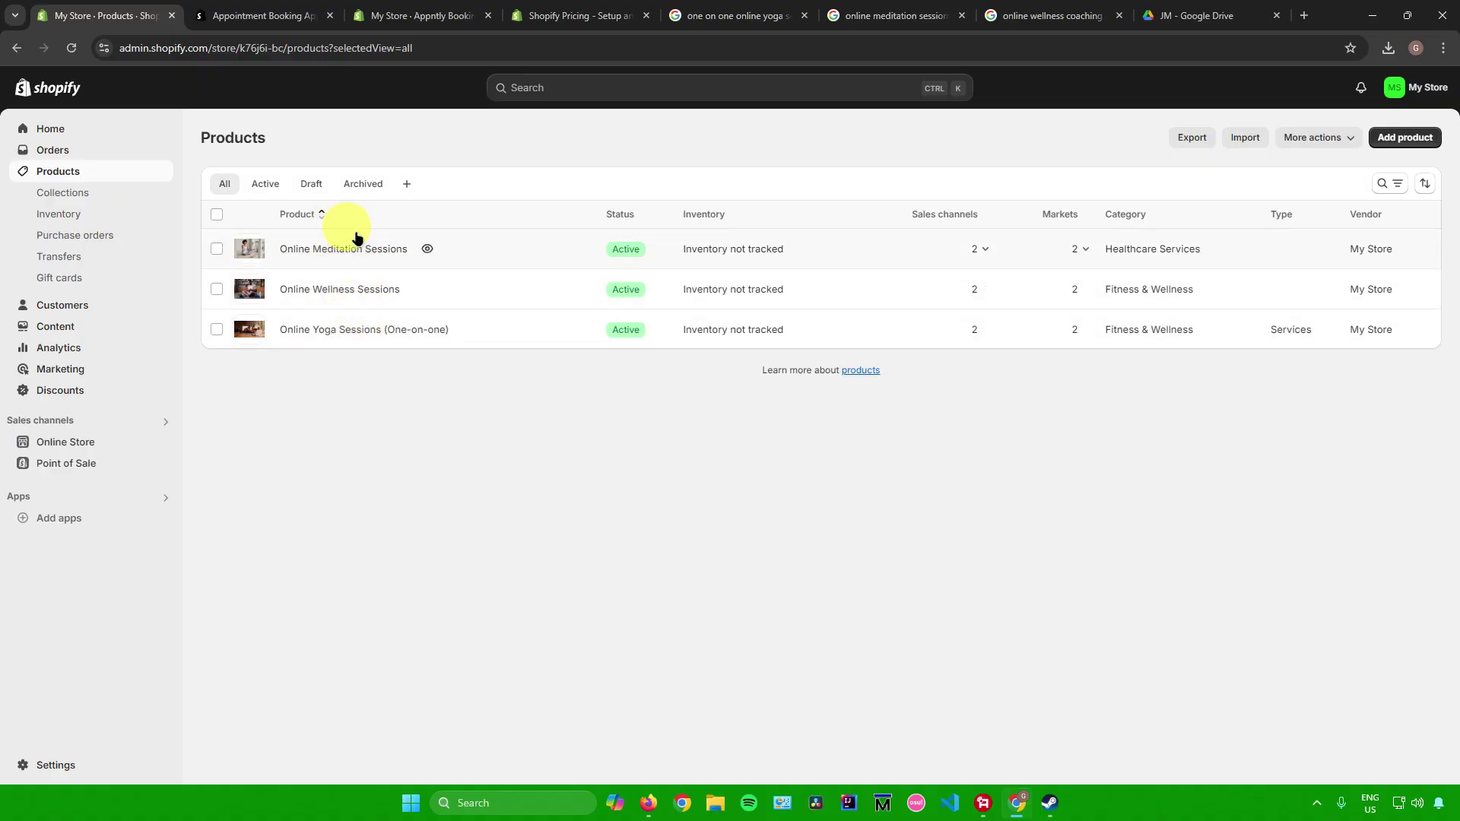
Place the Appntly Booking browser tab directly beside the store's Products tab and return to the app setup
{"action": "left_click", "coordinate": [424, 16]}
{"action": "left_click_drag", "start_coordinate": [400, 17], "coordinate": [247, 18]}
{"action": "left_click", "coordinate": [117, 18]}
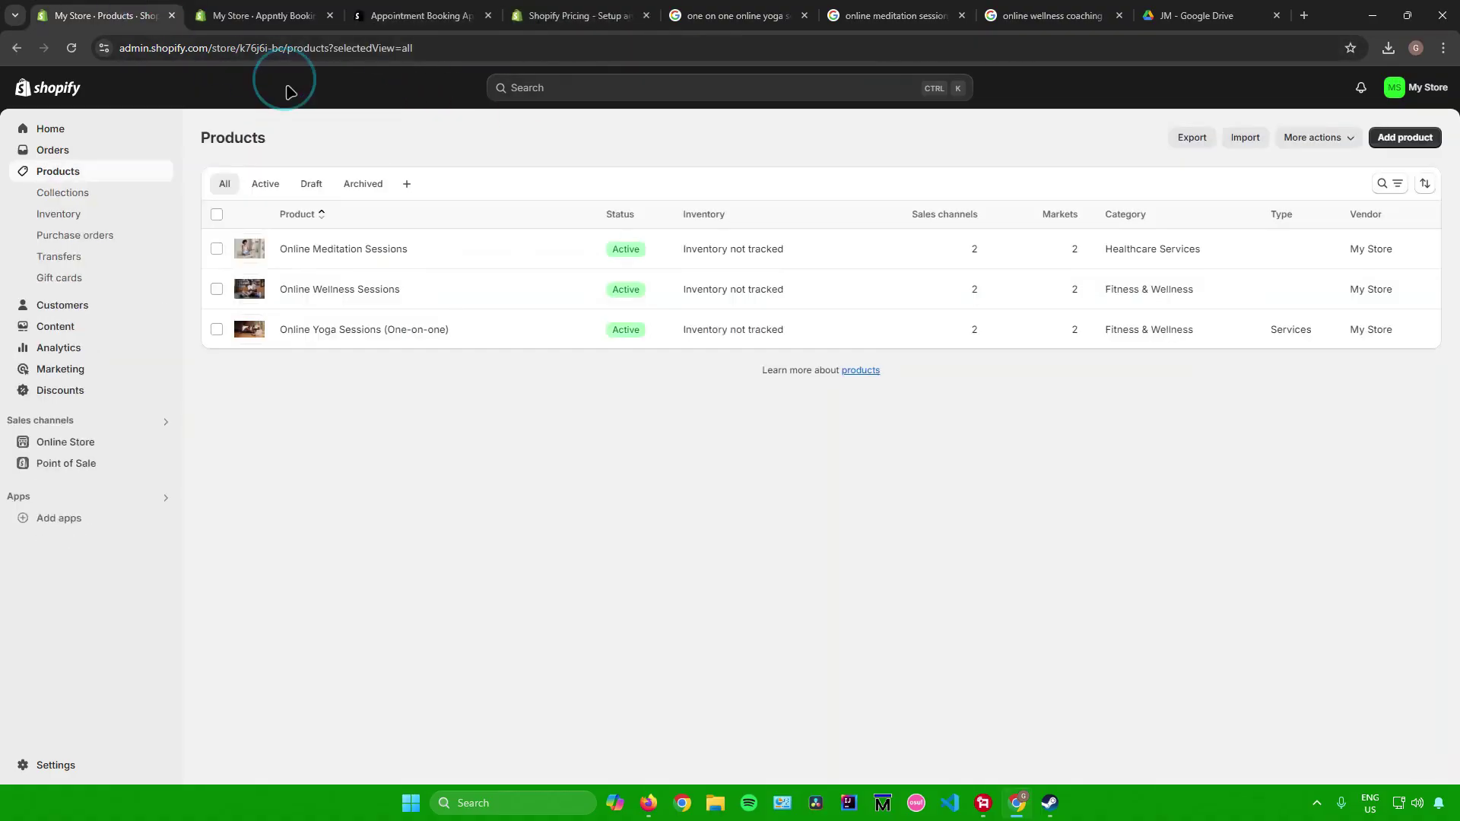
{"action": "left_click", "coordinate": [382, 14]}
{"action": "left_click", "coordinate": [298, 15]}
Search for "Online", add Online Yoga Sessions (One-on-one) as the first bookable service and finish the app setup
{"action": "left_click", "coordinate": [555, 302]}
{"action": "type", "text": "Online"}
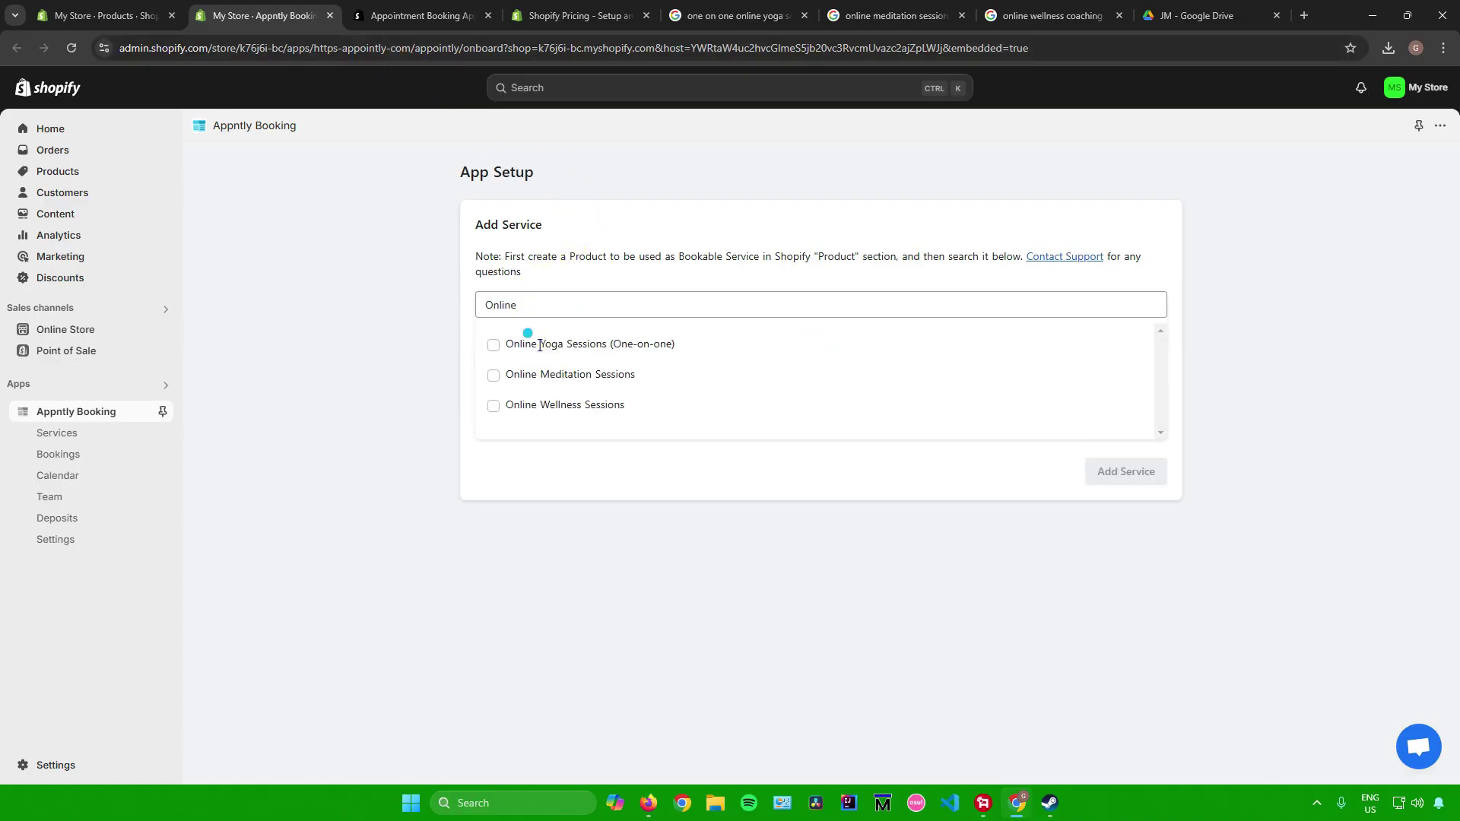
{"action": "left_click", "coordinate": [524, 344]}
{"action": "left_click", "coordinate": [1125, 471]}
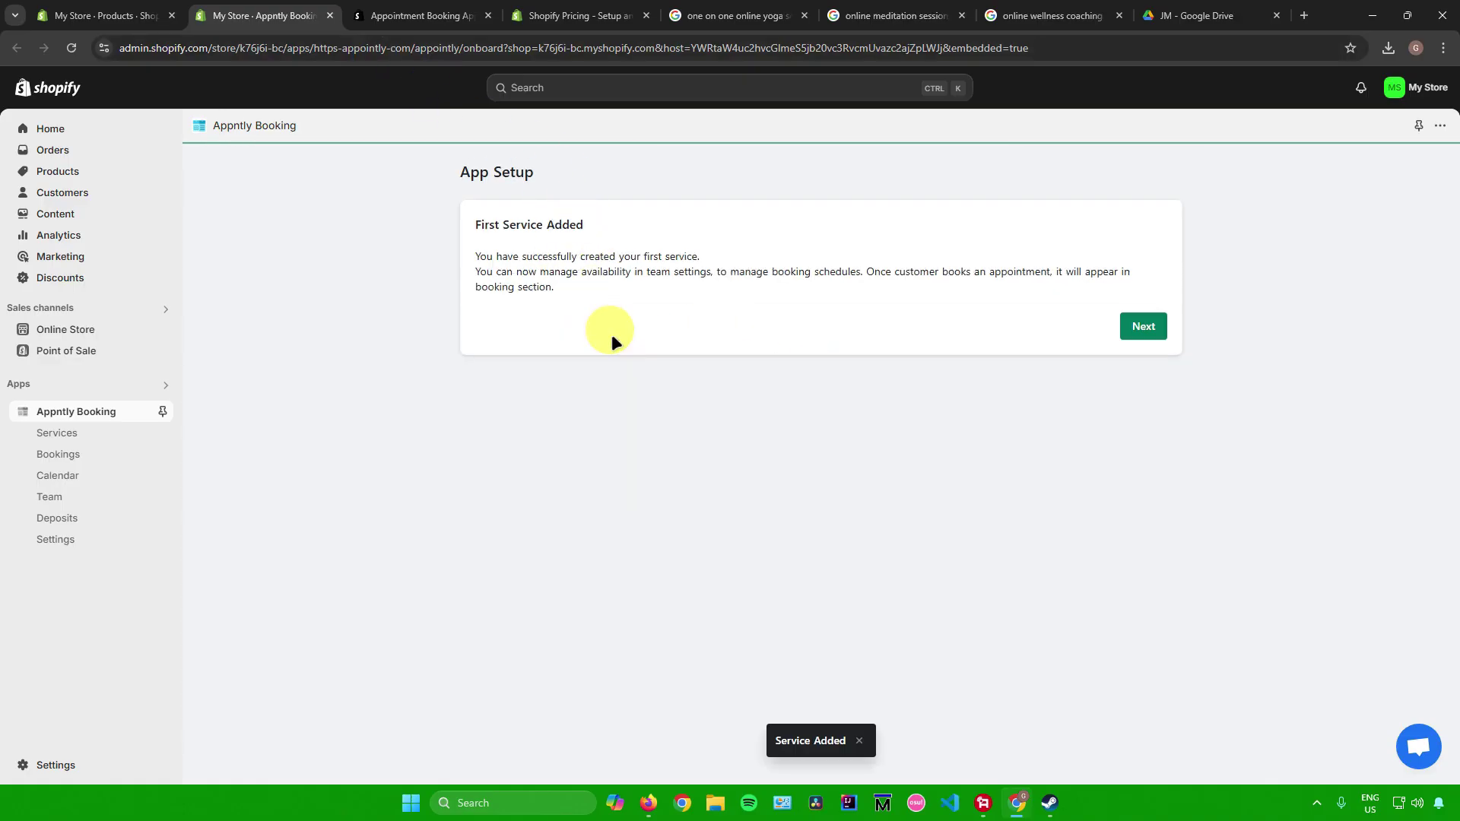
{"action": "left_click", "coordinate": [1147, 329]}
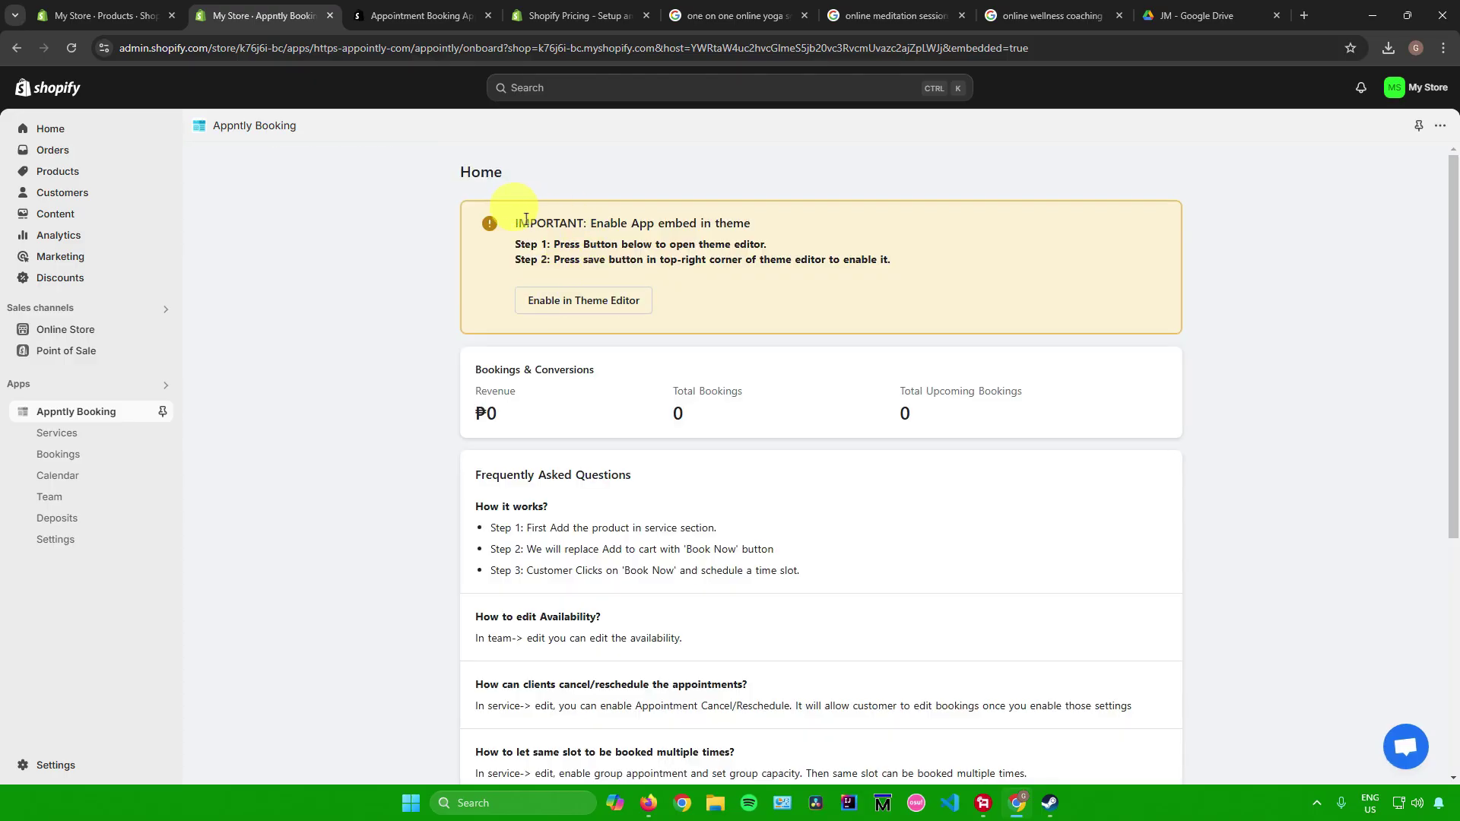
Enable the Appointly app embed in the Dawn theme, save the theme and close the theme editor
{"action": "left_click_drag", "start_coordinate": [515, 221], "coordinate": [890, 260]}
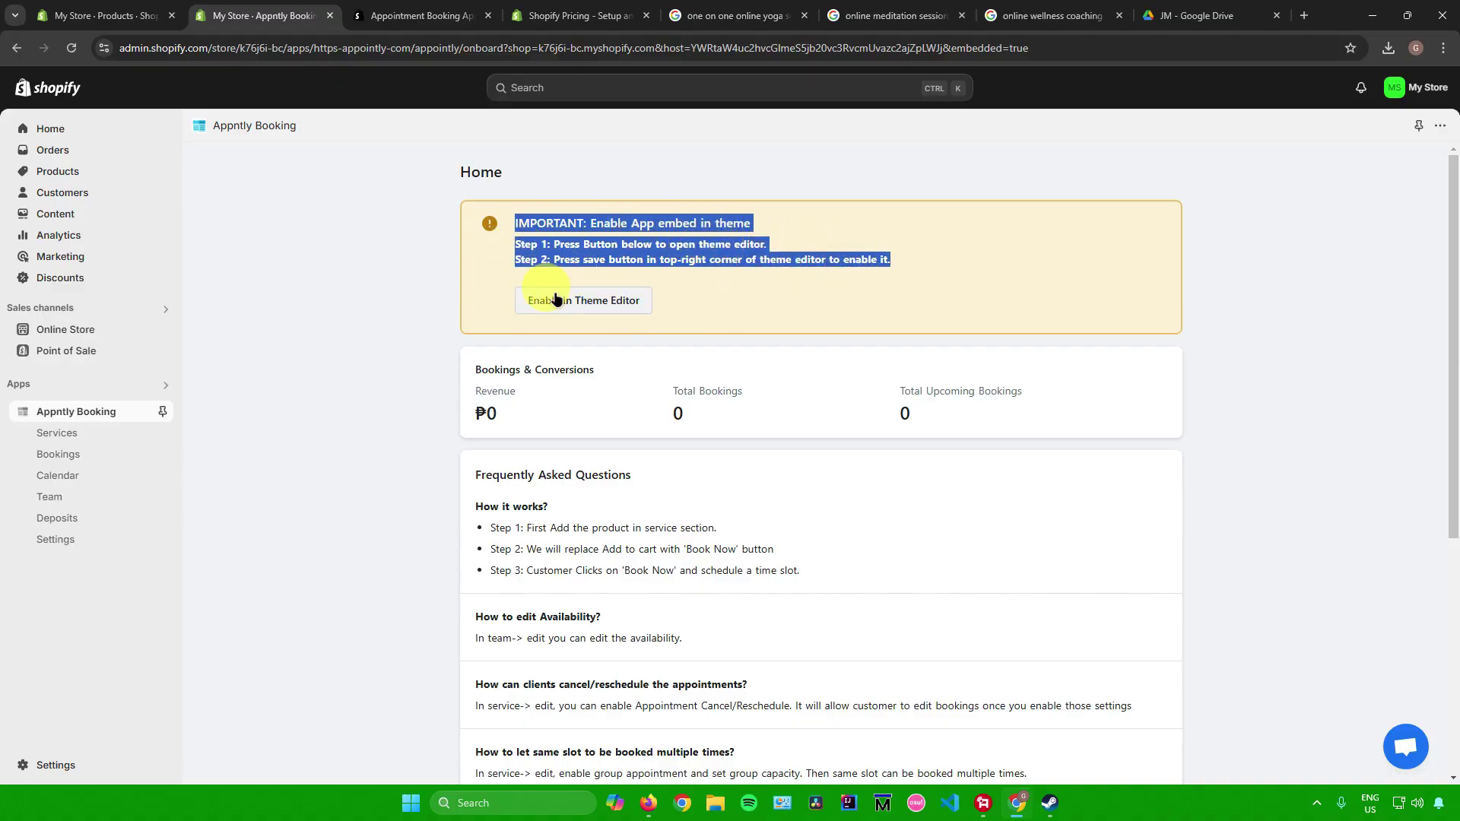
{"action": "left_click", "coordinate": [583, 302]}
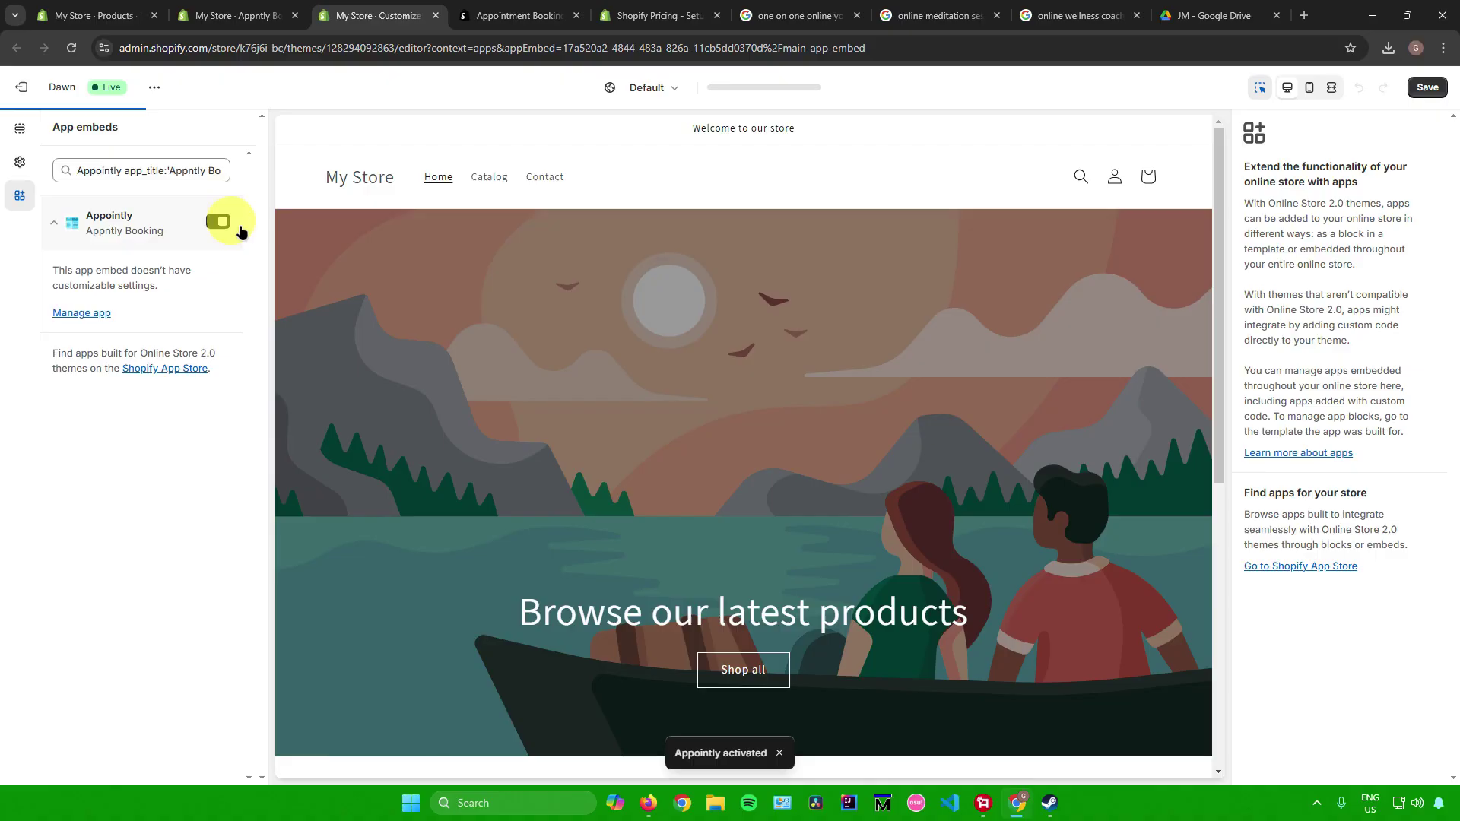
{"action": "left_click", "coordinate": [1429, 87]}
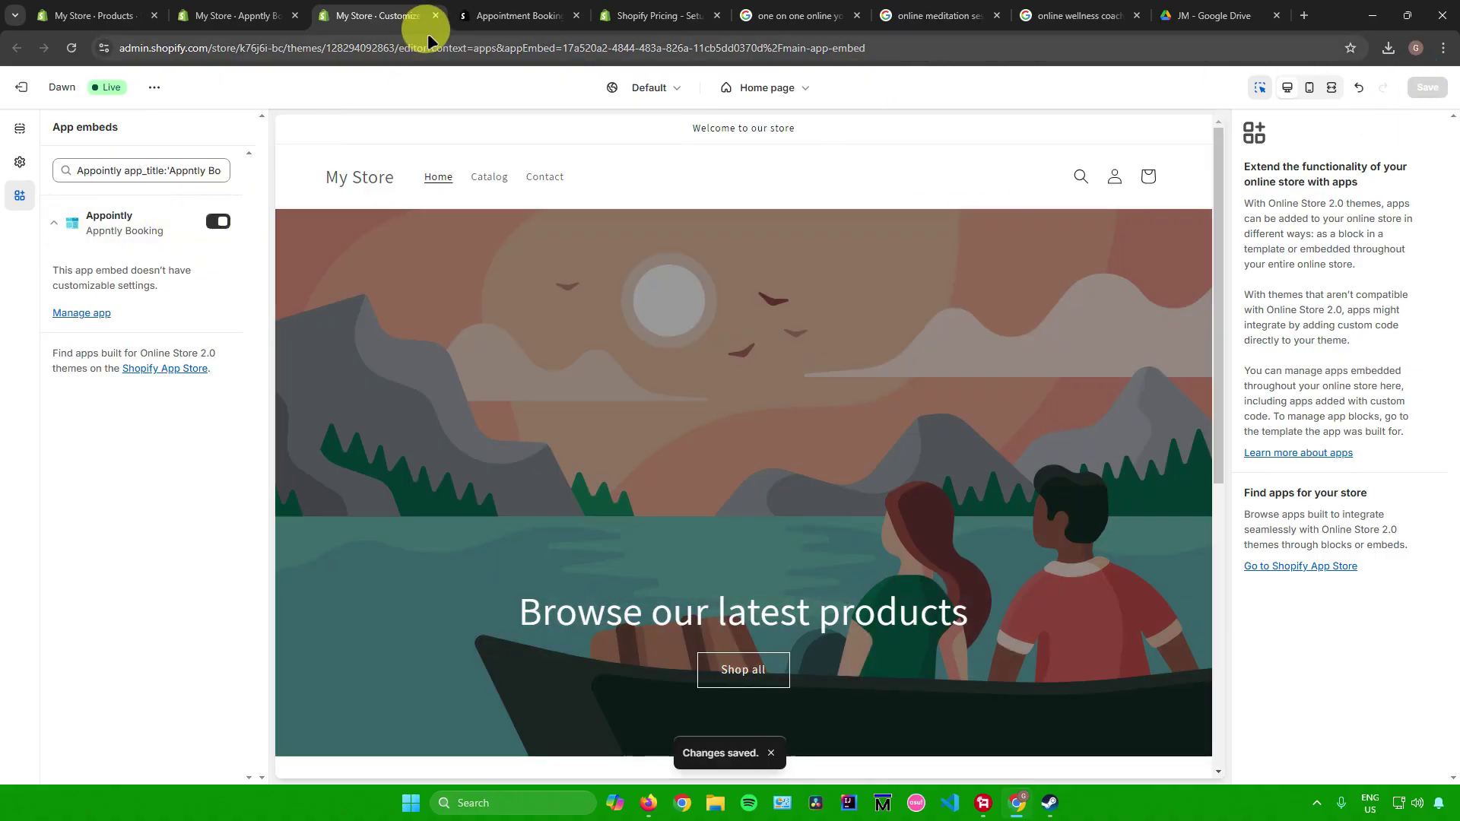
{"action": "left_click", "coordinate": [435, 15]}
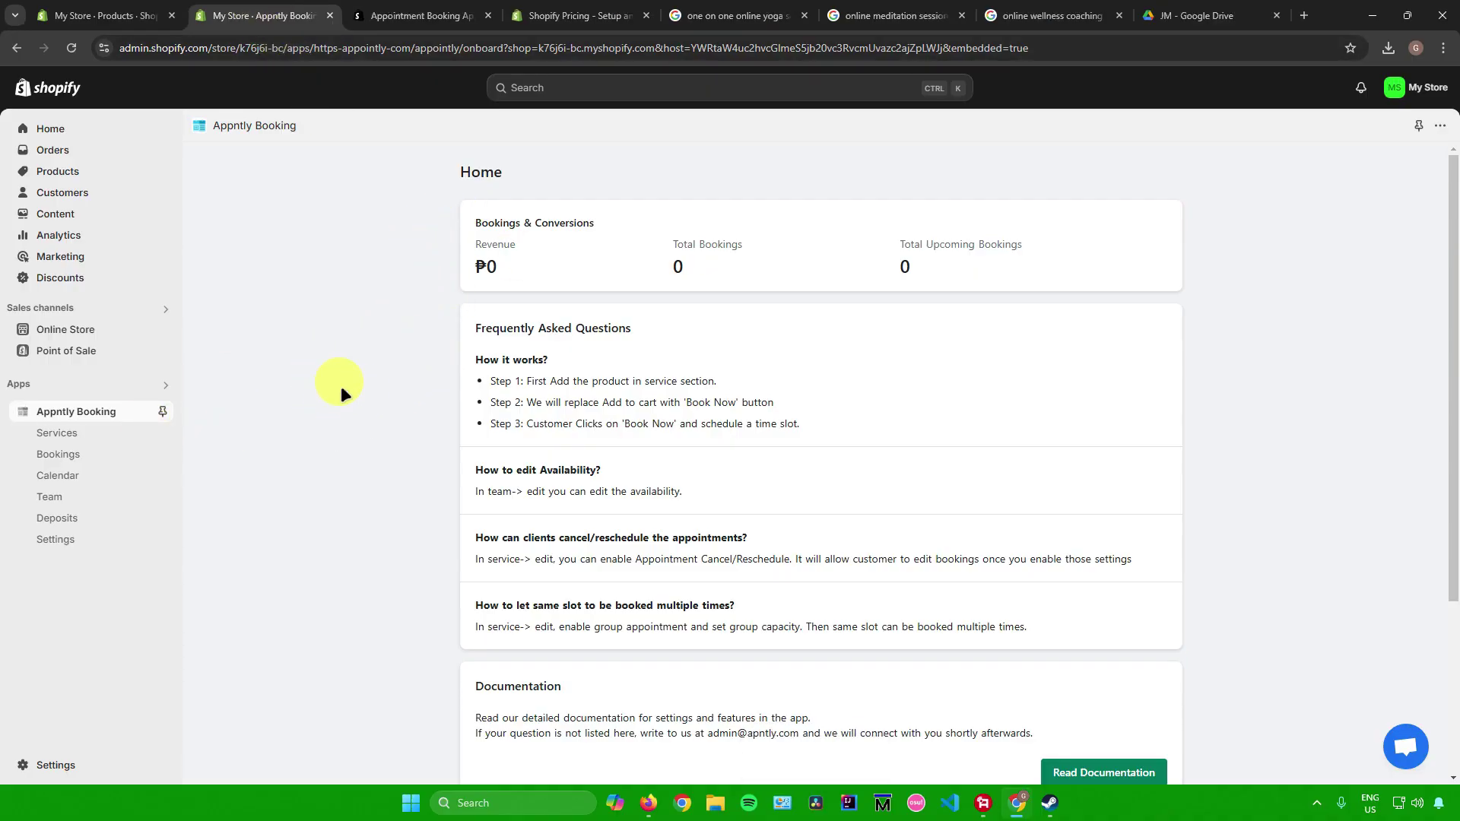
Add Online Meditation Sessions as a new service in Appntly Booking, searching the products for "Online"
{"action": "left_click", "coordinate": [65, 433]}
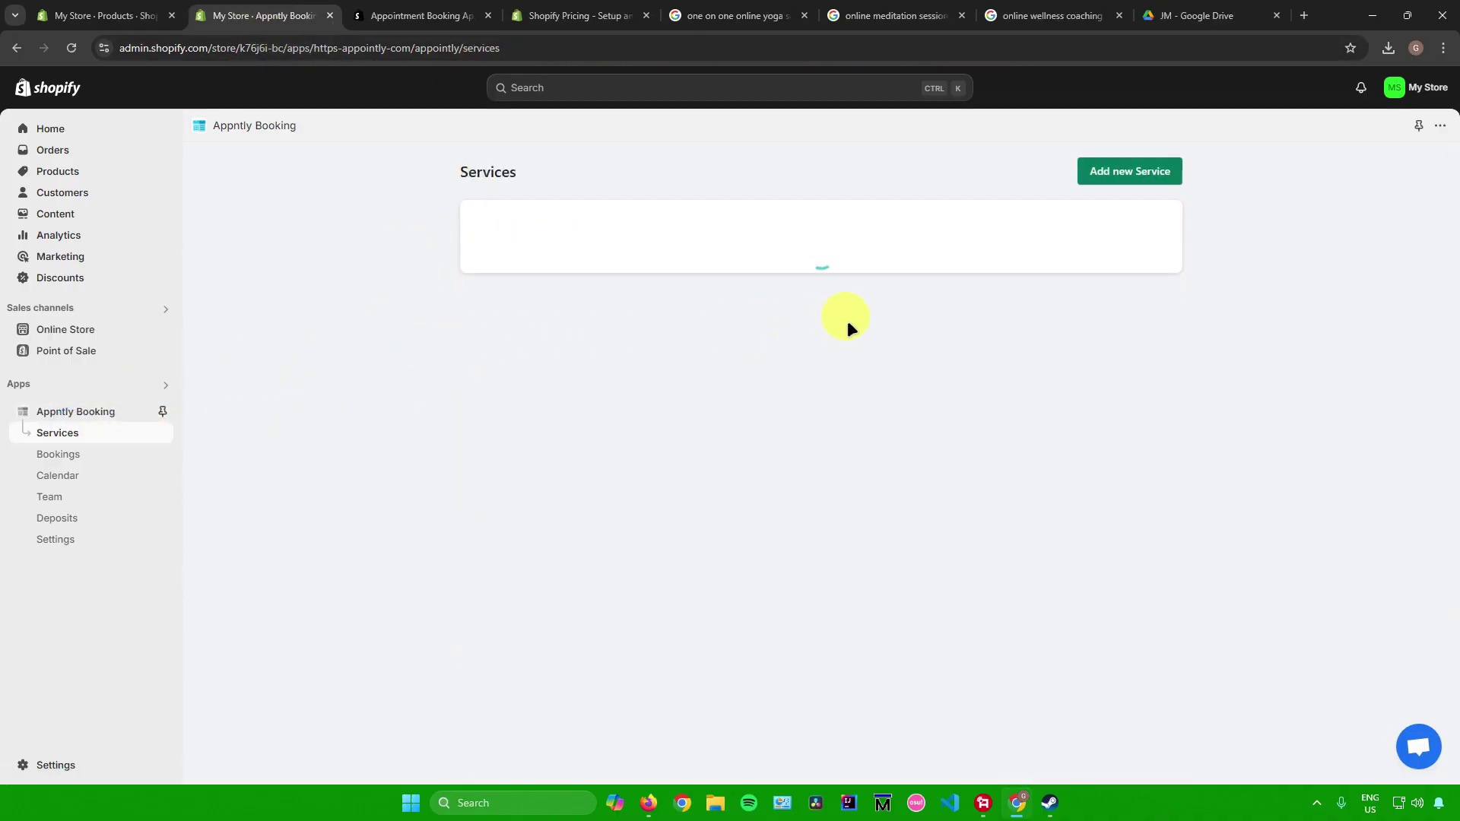
{"action": "left_click", "coordinate": [1121, 172]}
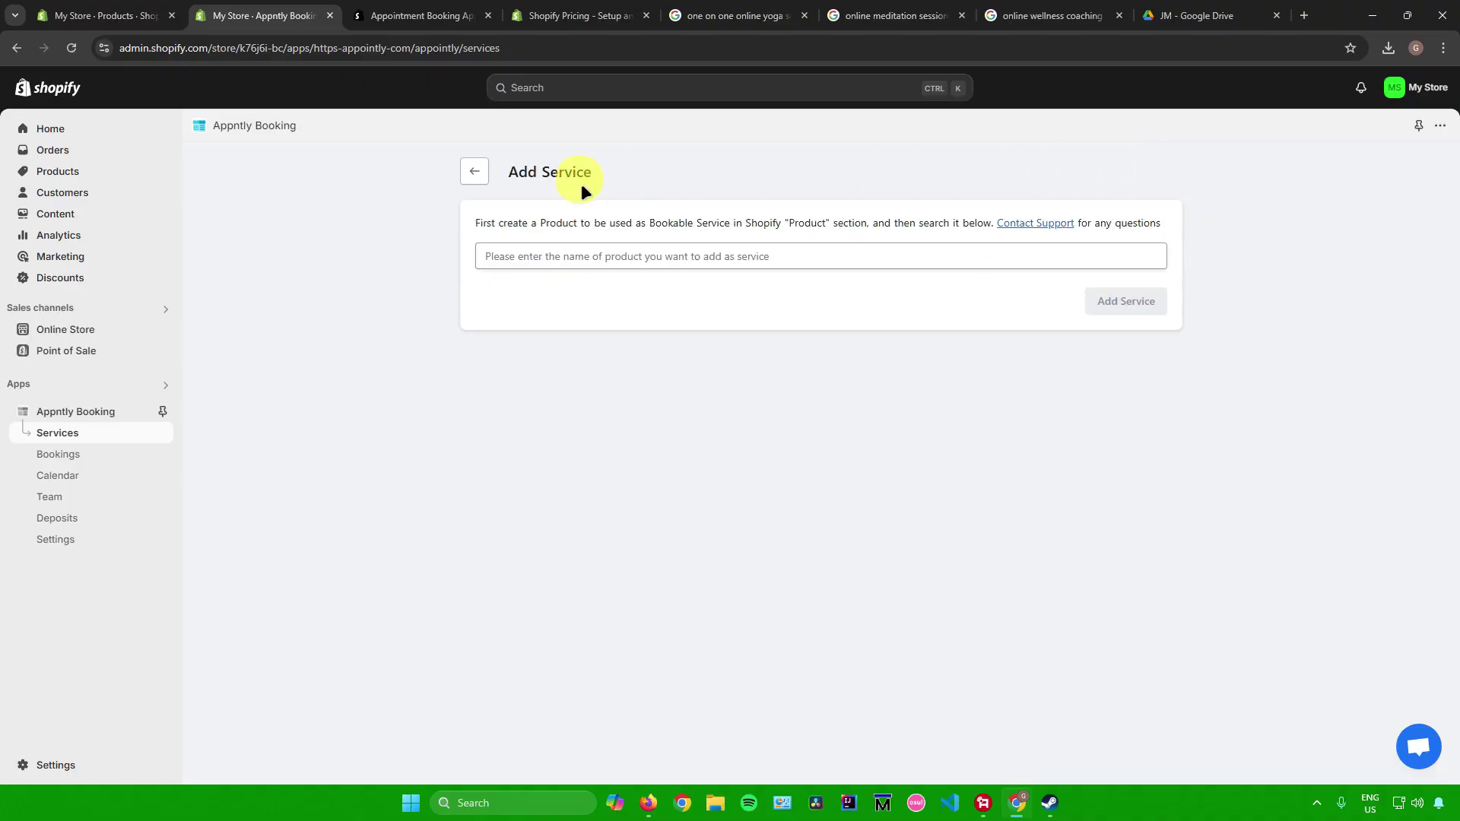
{"action": "key", "text": "ctrl+1"}
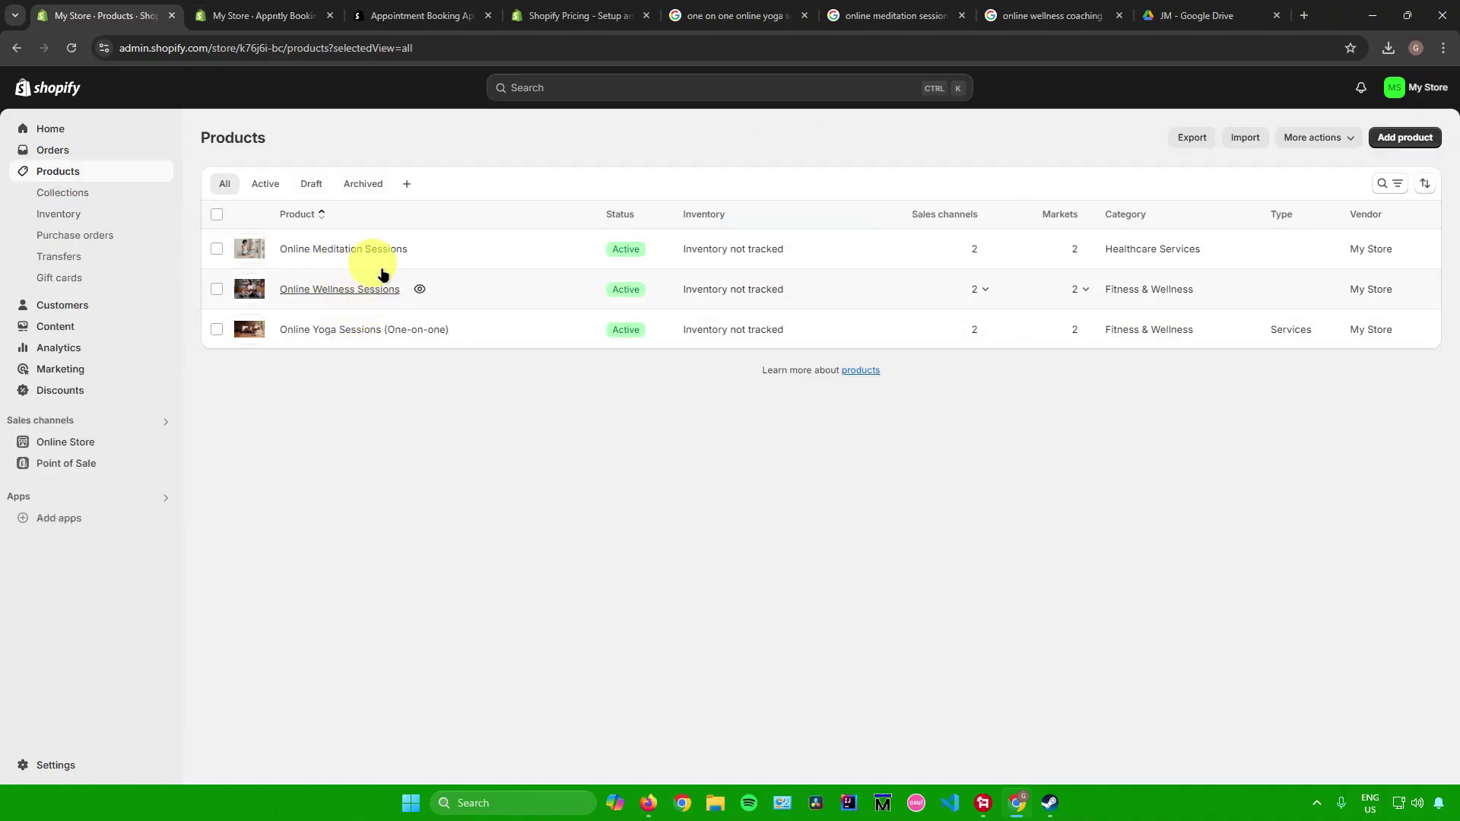
{"action": "left_click", "coordinate": [266, 15]}
{"action": "left_click", "coordinate": [532, 255]}
{"action": "type", "text": "Online"}
{"action": "left_click", "coordinate": [730, 327]}
{"action": "left_click", "coordinate": [1125, 420]}
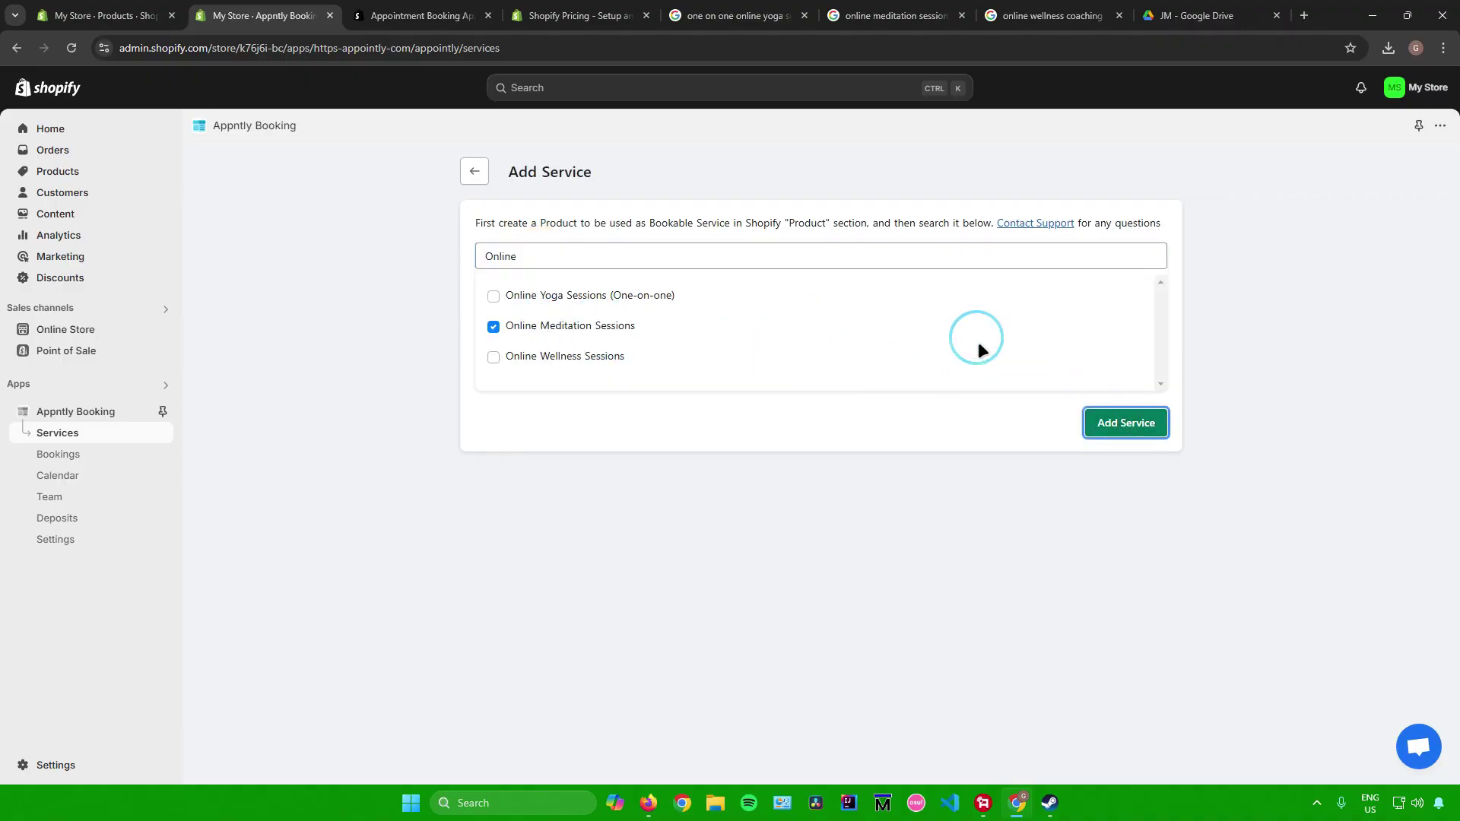
Add Online Wellness Sessions as a new service in Appntly Booking, searching the products for "Online"
{"action": "left_click", "coordinate": [1125, 163]}
{"action": "left_click", "coordinate": [544, 254]}
{"action": "type", "text": "Onl"}
{"action": "left_click", "coordinate": [570, 356]}
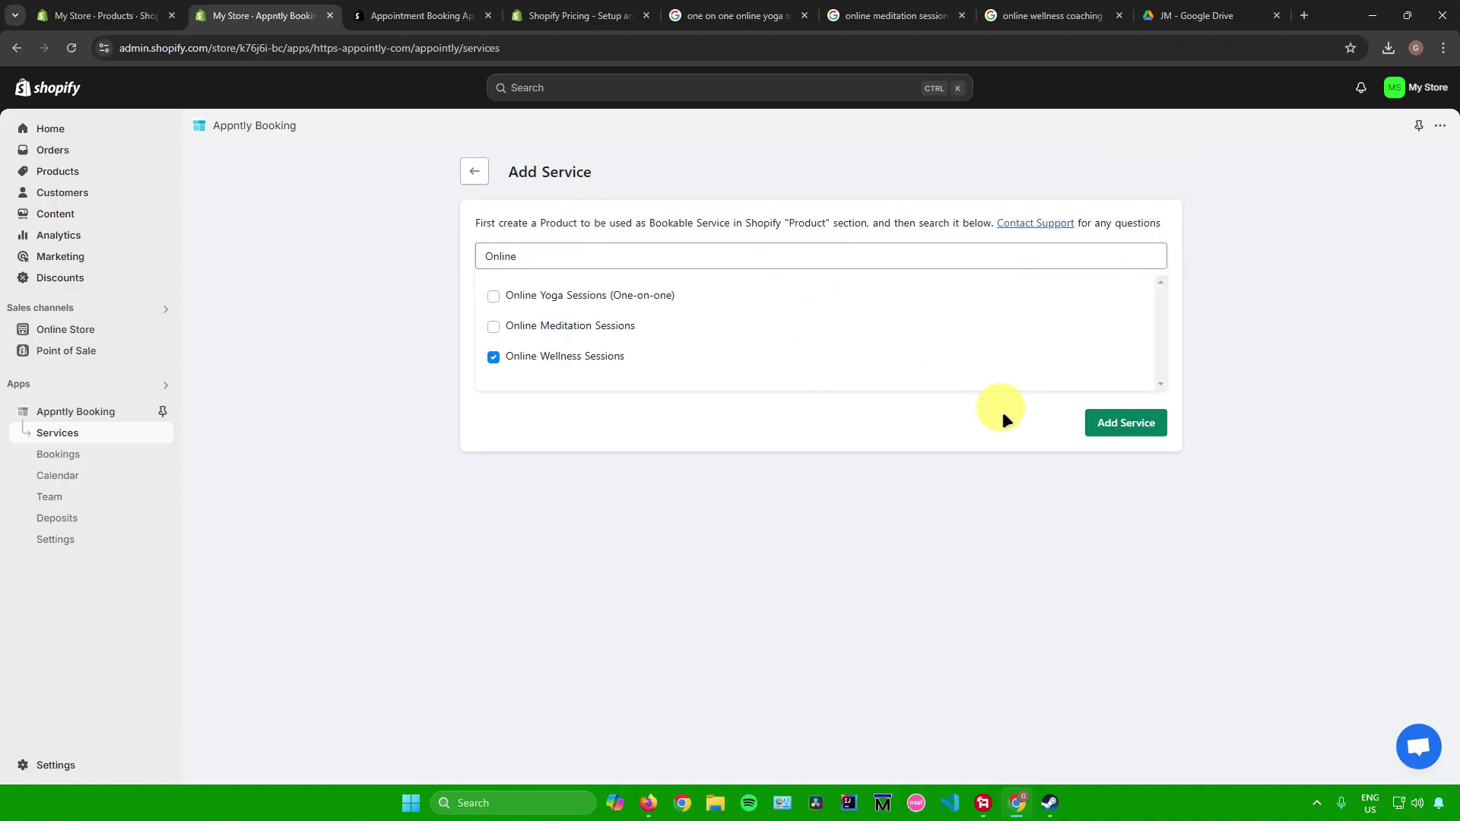
{"action": "left_click", "coordinate": [1126, 425]}
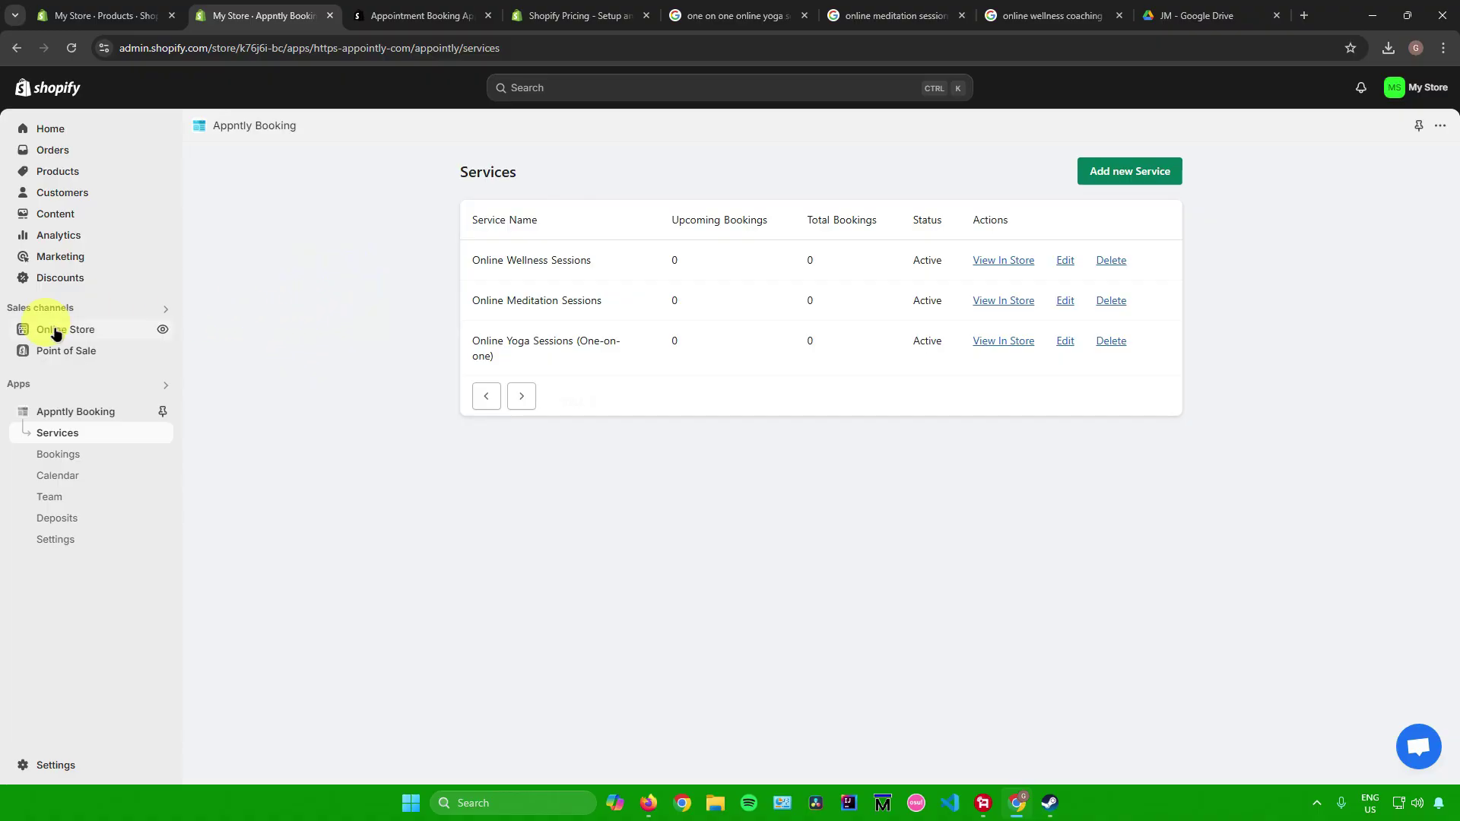
Open the online store's themes and look through the current theme, the theme library and the popular free themes
{"action": "left_click", "coordinate": [82, 332]}
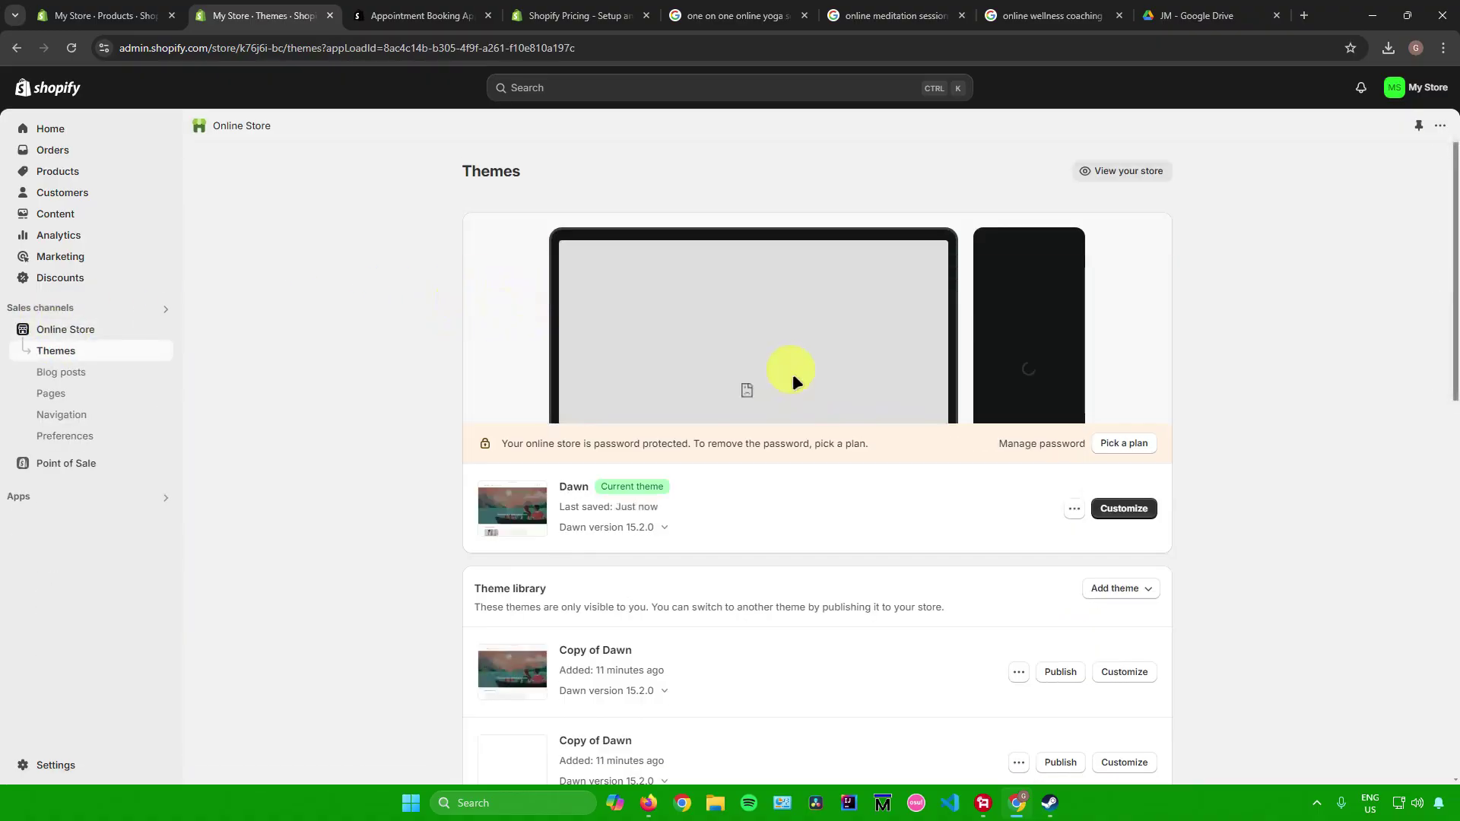
{"action": "left_click_drag", "start_coordinate": [555, 486], "coordinate": [629, 490]}
{"action": "scroll", "coordinate": [737, 459], "scroll_direction": "down", "scroll_amount": 9}
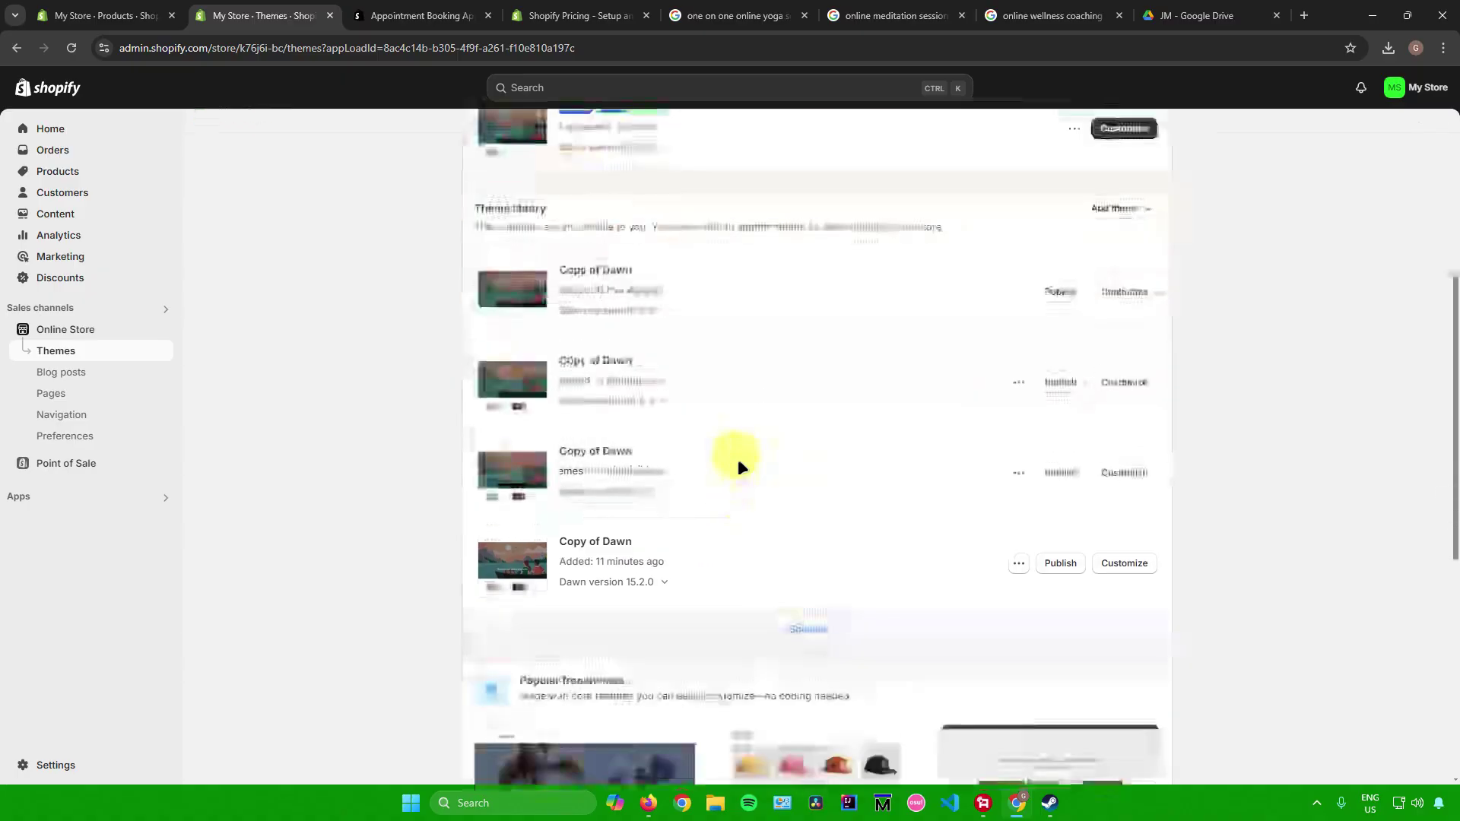
{"action": "scroll", "coordinate": [559, 459], "scroll_direction": "down", "scroll_amount": 3}
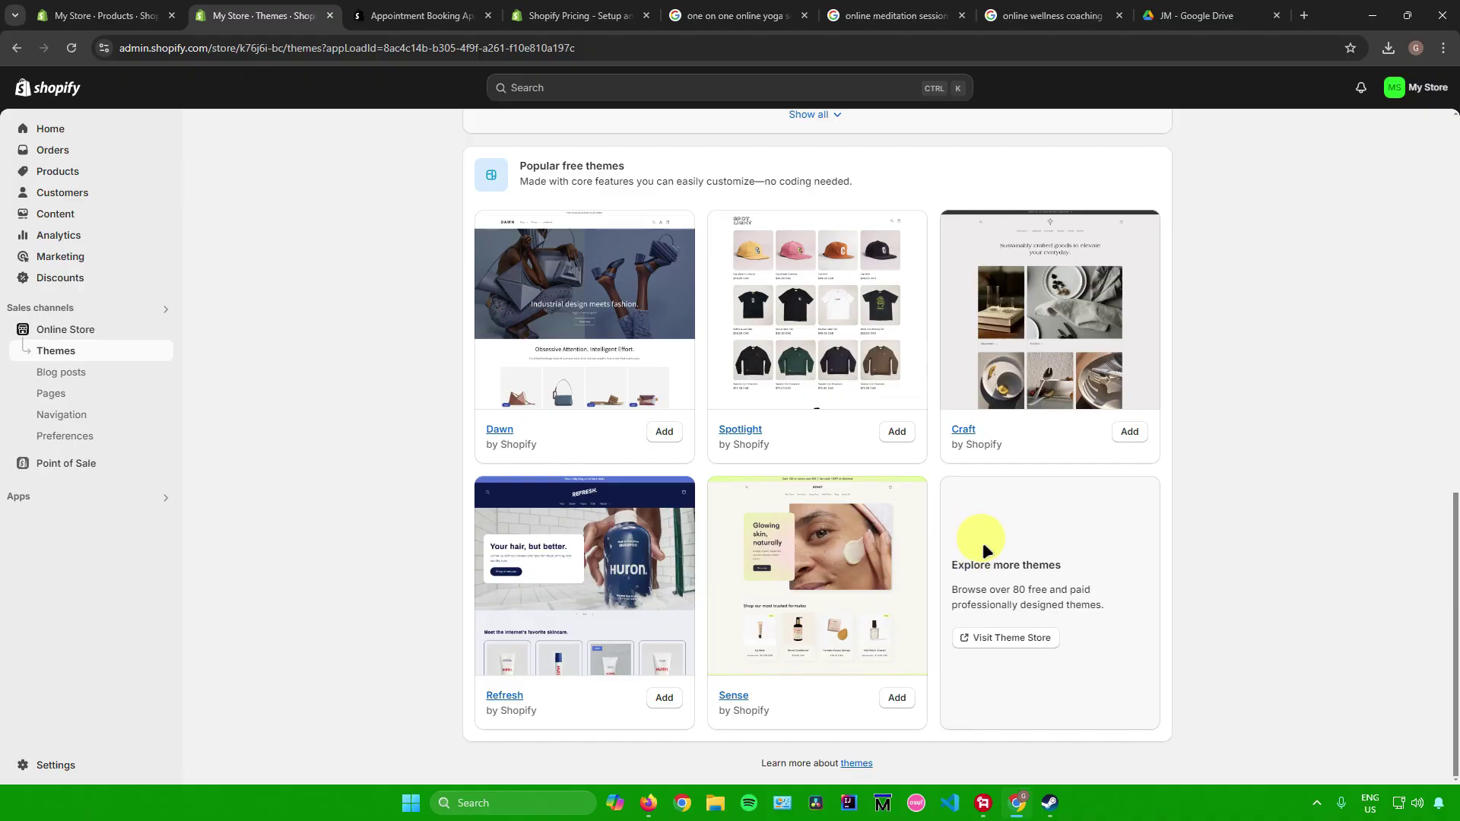
Visit the Shopify Theme Store, browse its themes and filter categories, and return to the store's themes
{"action": "left_click", "coordinate": [1002, 637]}
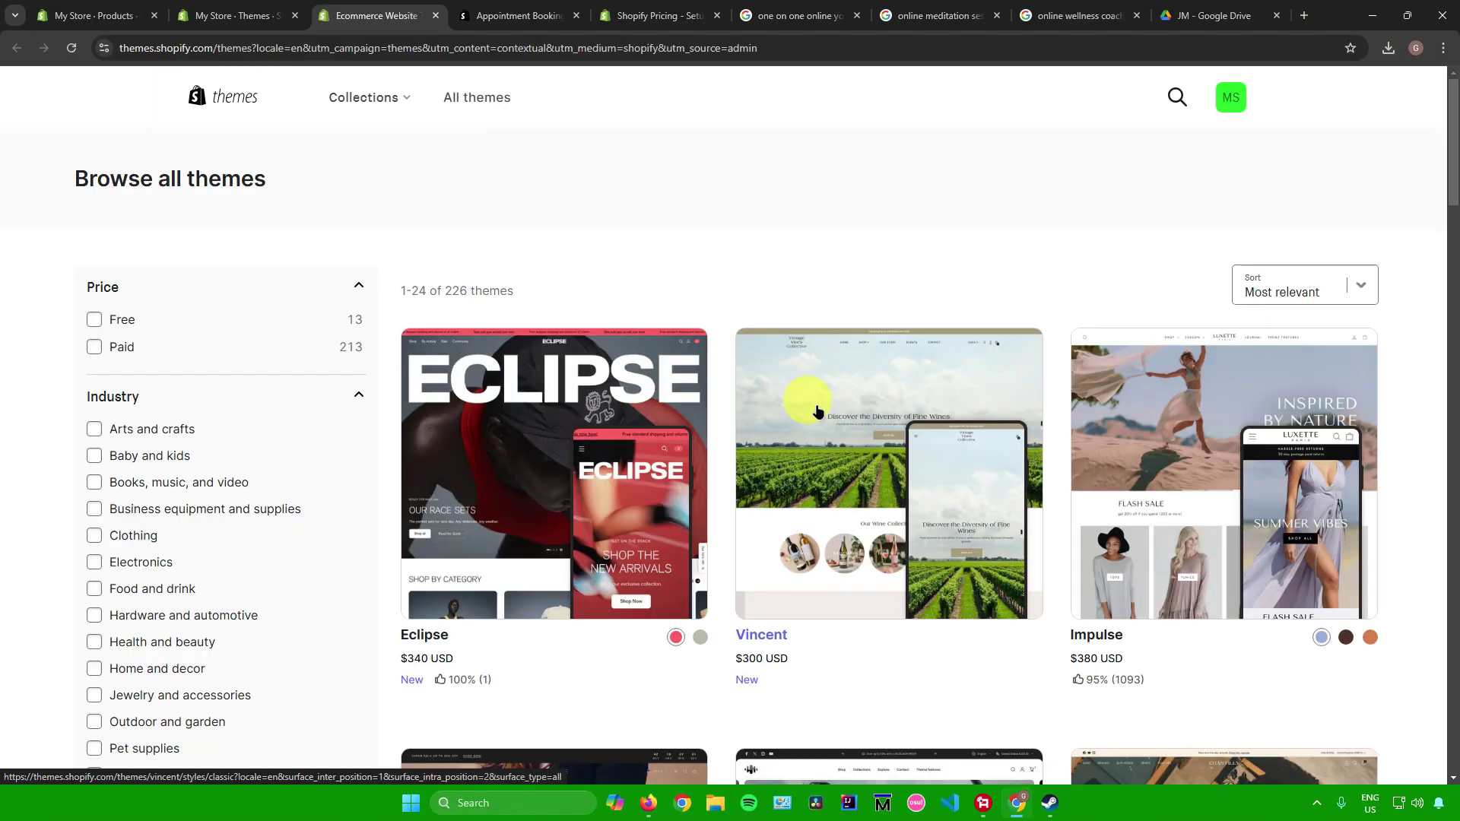
{"action": "scroll", "coordinate": [187, 282], "scroll_direction": "down", "scroll_amount": 5}
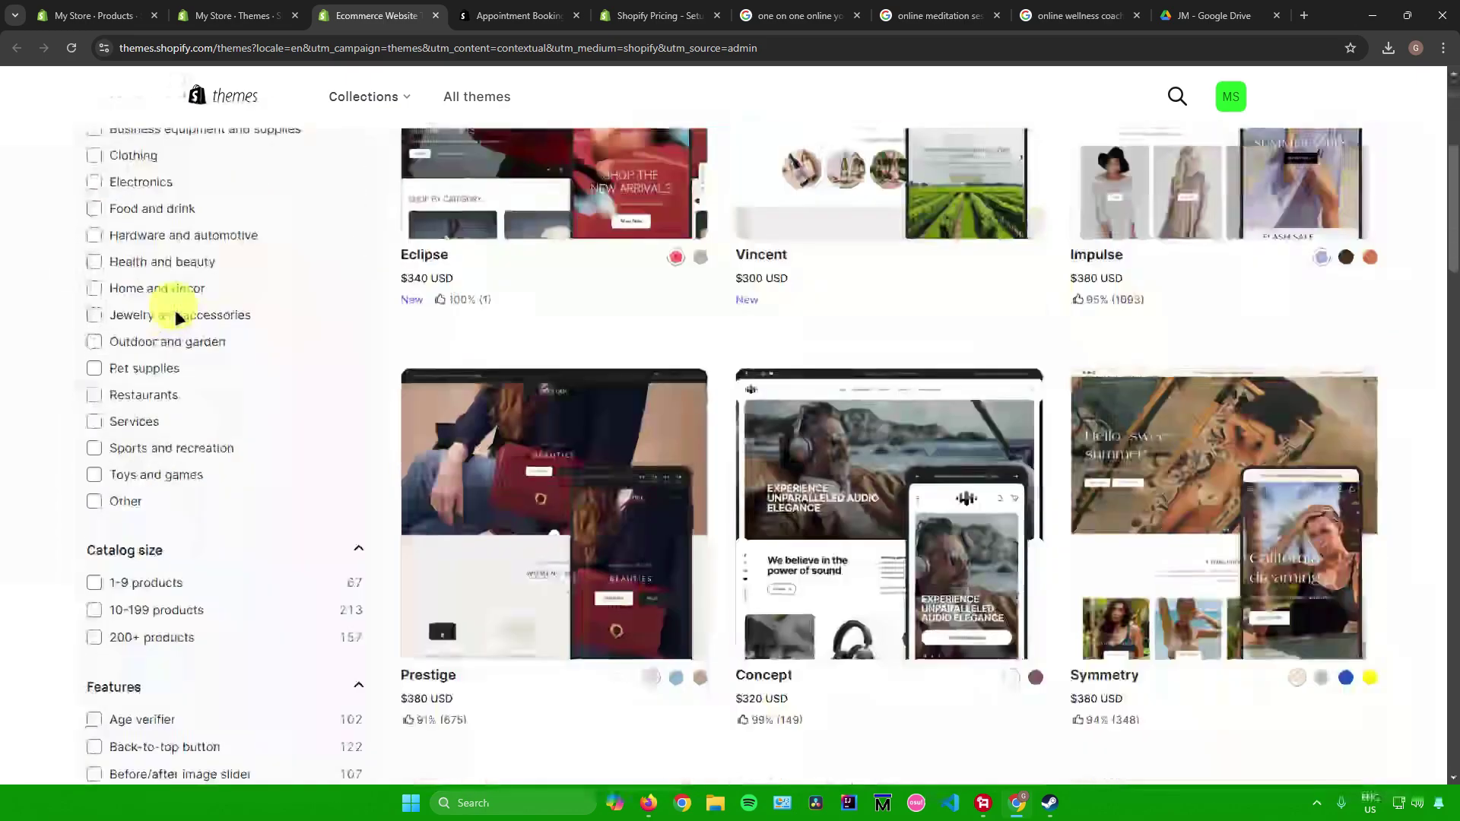
{"action": "scroll", "coordinate": [182, 304], "scroll_direction": "down", "scroll_amount": 6}
{"action": "scroll", "coordinate": [251, 278], "scroll_direction": "up", "scroll_amount": 4}
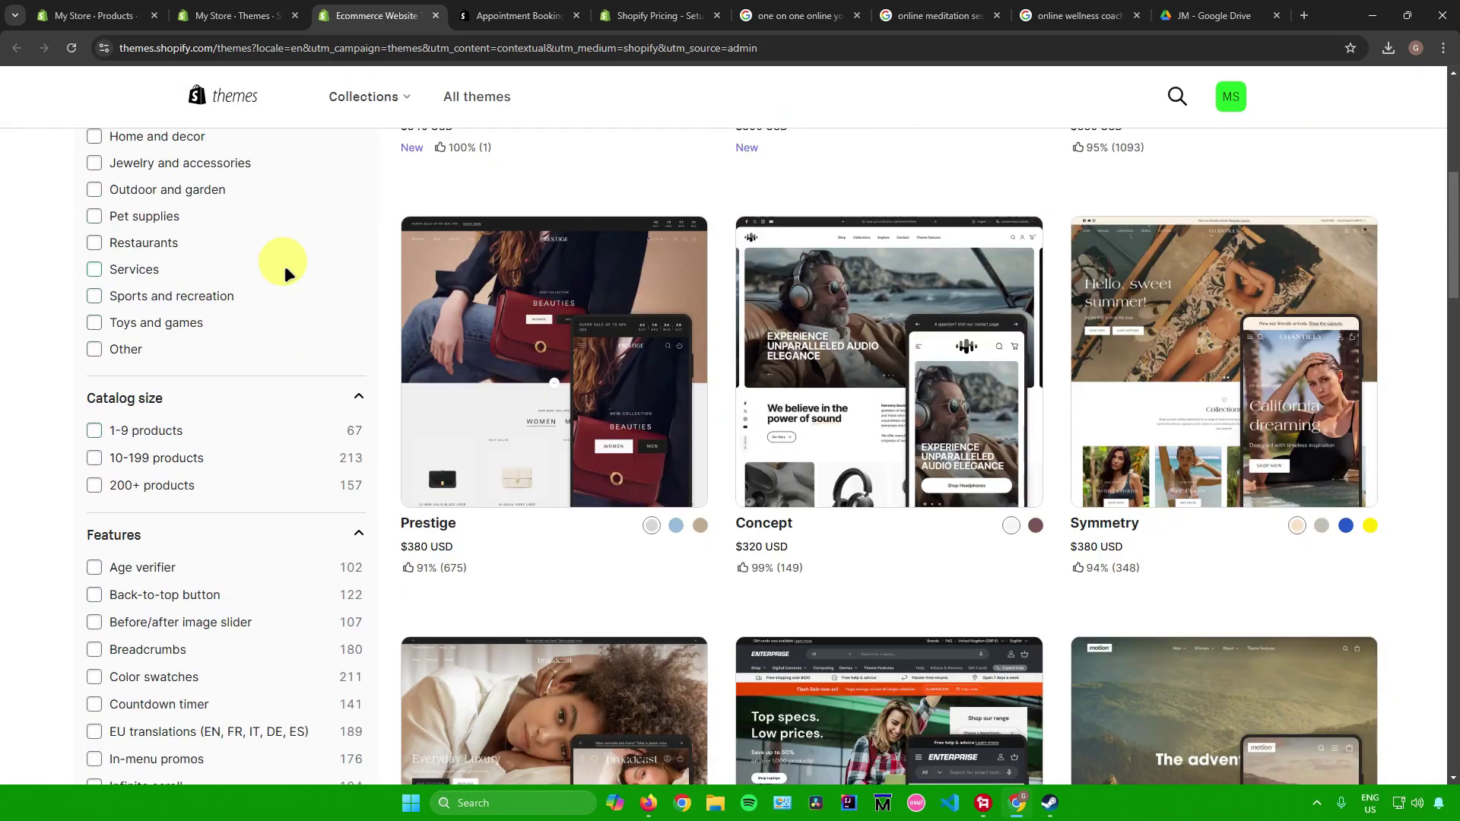
{"action": "left_click", "coordinate": [436, 16]}
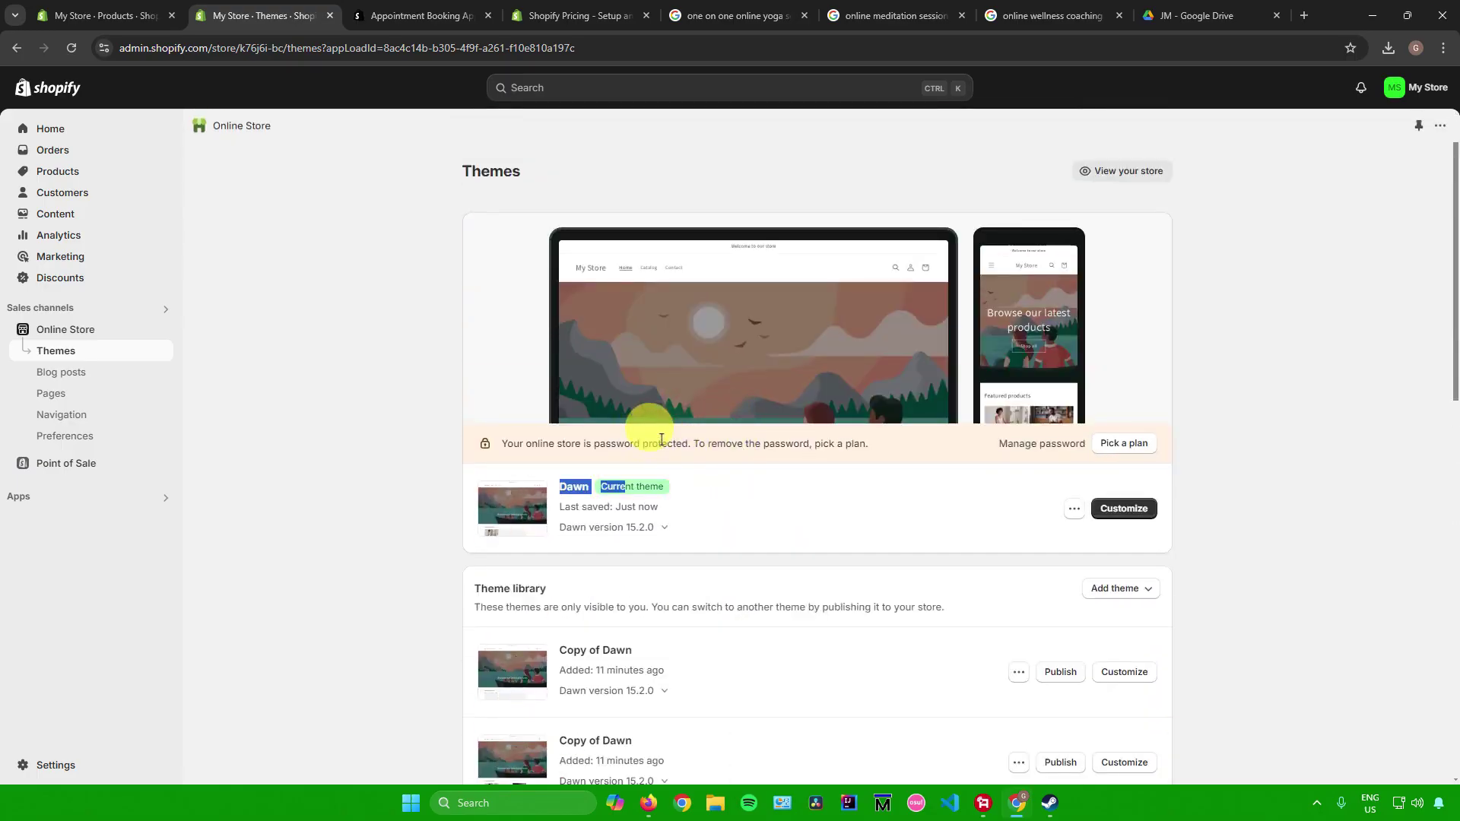
Open the Dawn theme for customization and set images_24 as the first image of the home page's image banner
{"action": "left_click", "coordinate": [1124, 508]}
{"action": "scroll", "coordinate": [719, 387], "scroll_direction": "down", "scroll_amount": 5}
{"action": "scroll", "coordinate": [716, 395], "scroll_direction": "up", "scroll_amount": 5}
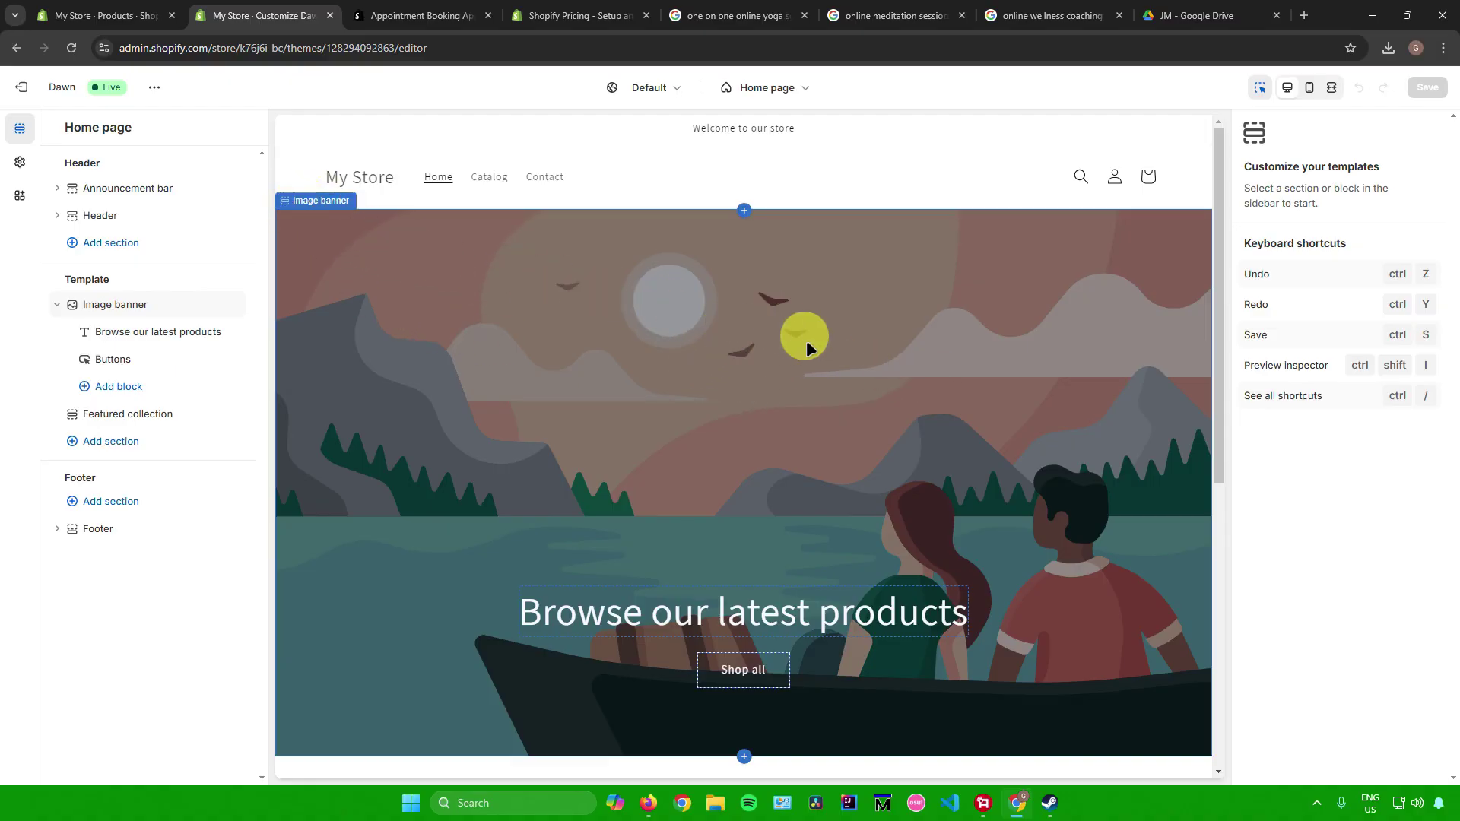
{"action": "left_click", "coordinate": [660, 356]}
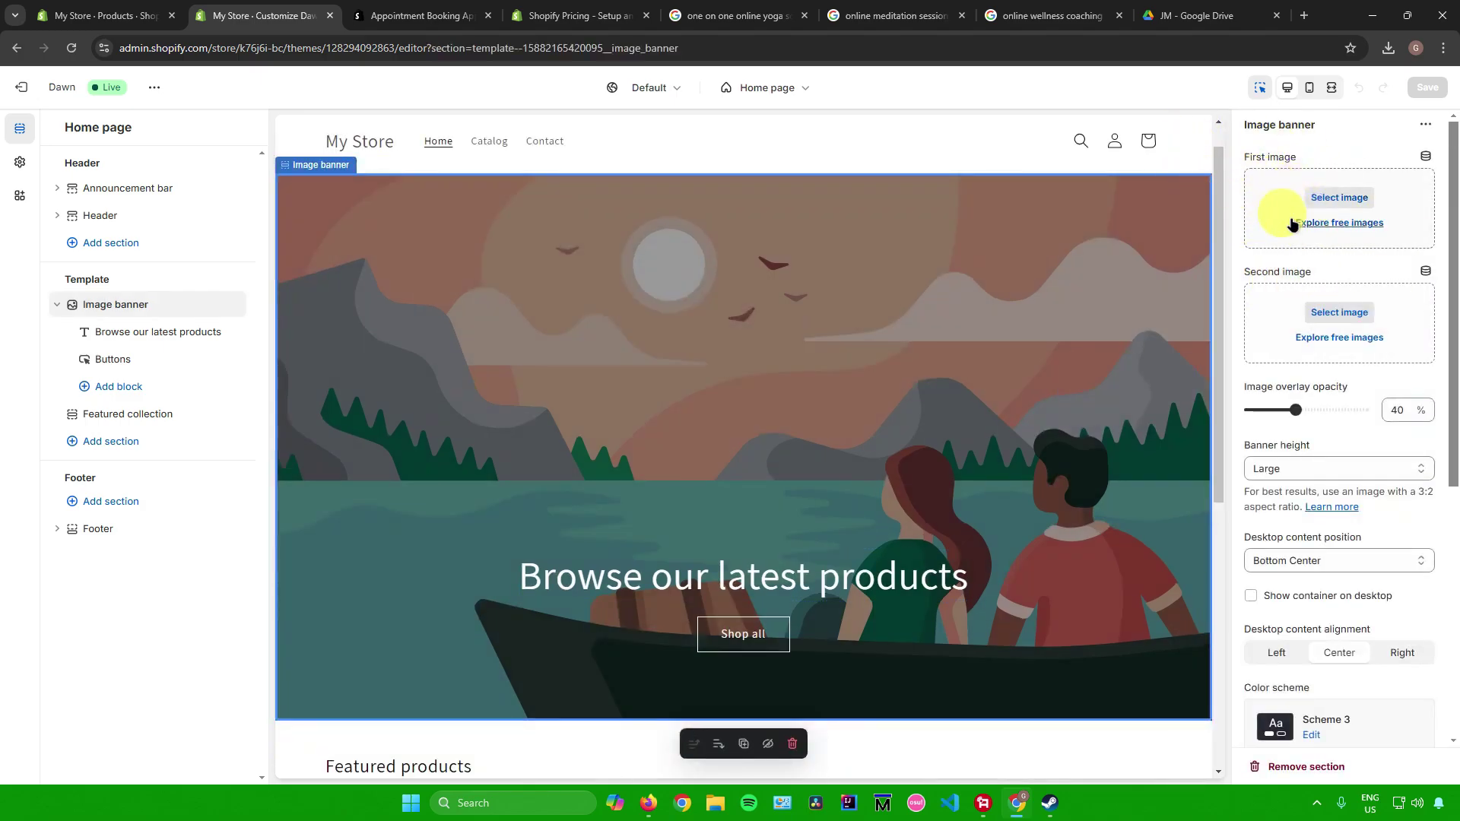
{"action": "scroll", "coordinate": [1338, 320], "scroll_direction": "down", "scroll_amount": 6}
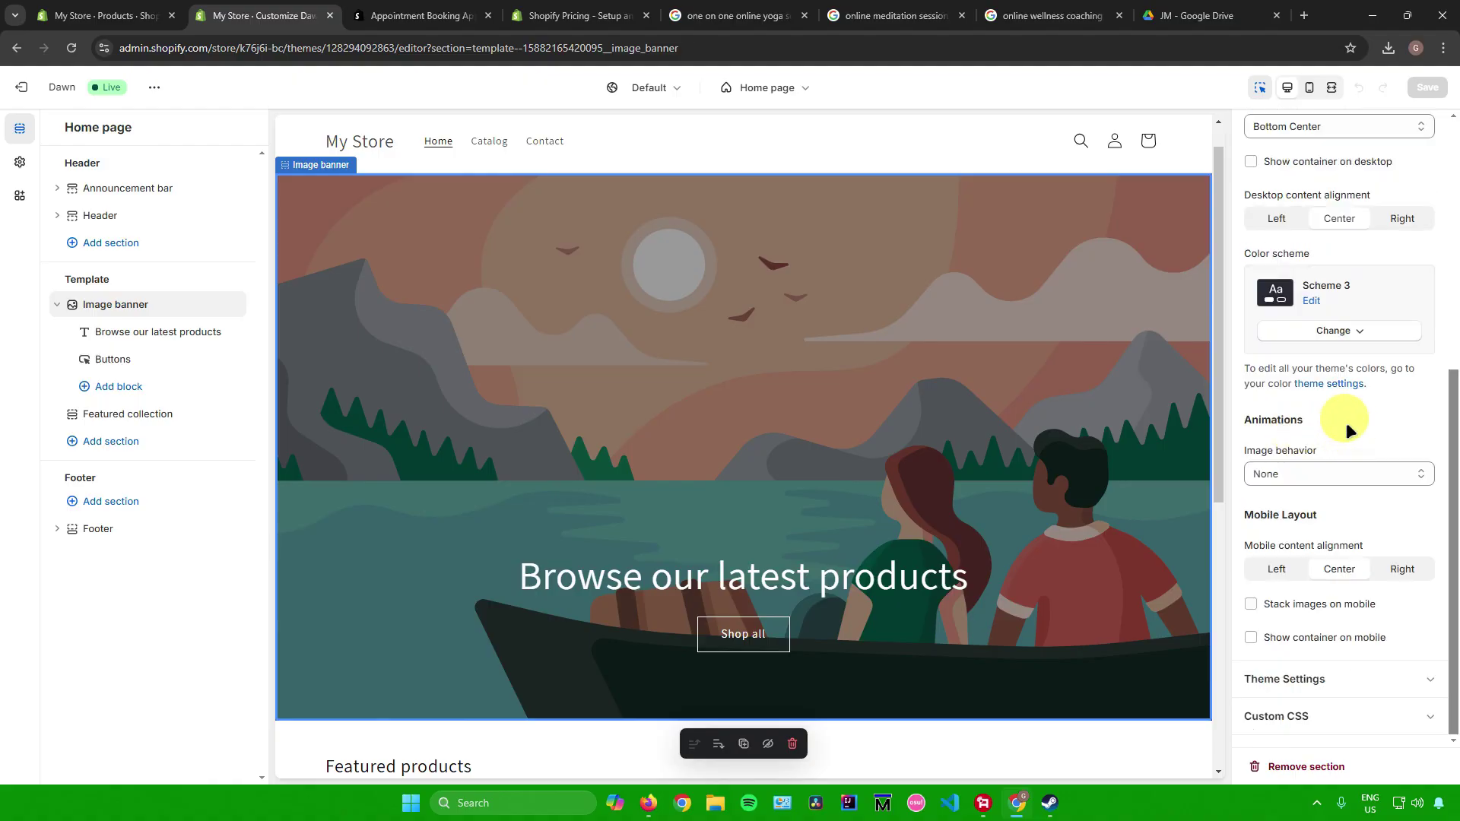
{"action": "scroll", "coordinate": [1307, 422], "scroll_direction": "up", "scroll_amount": 6}
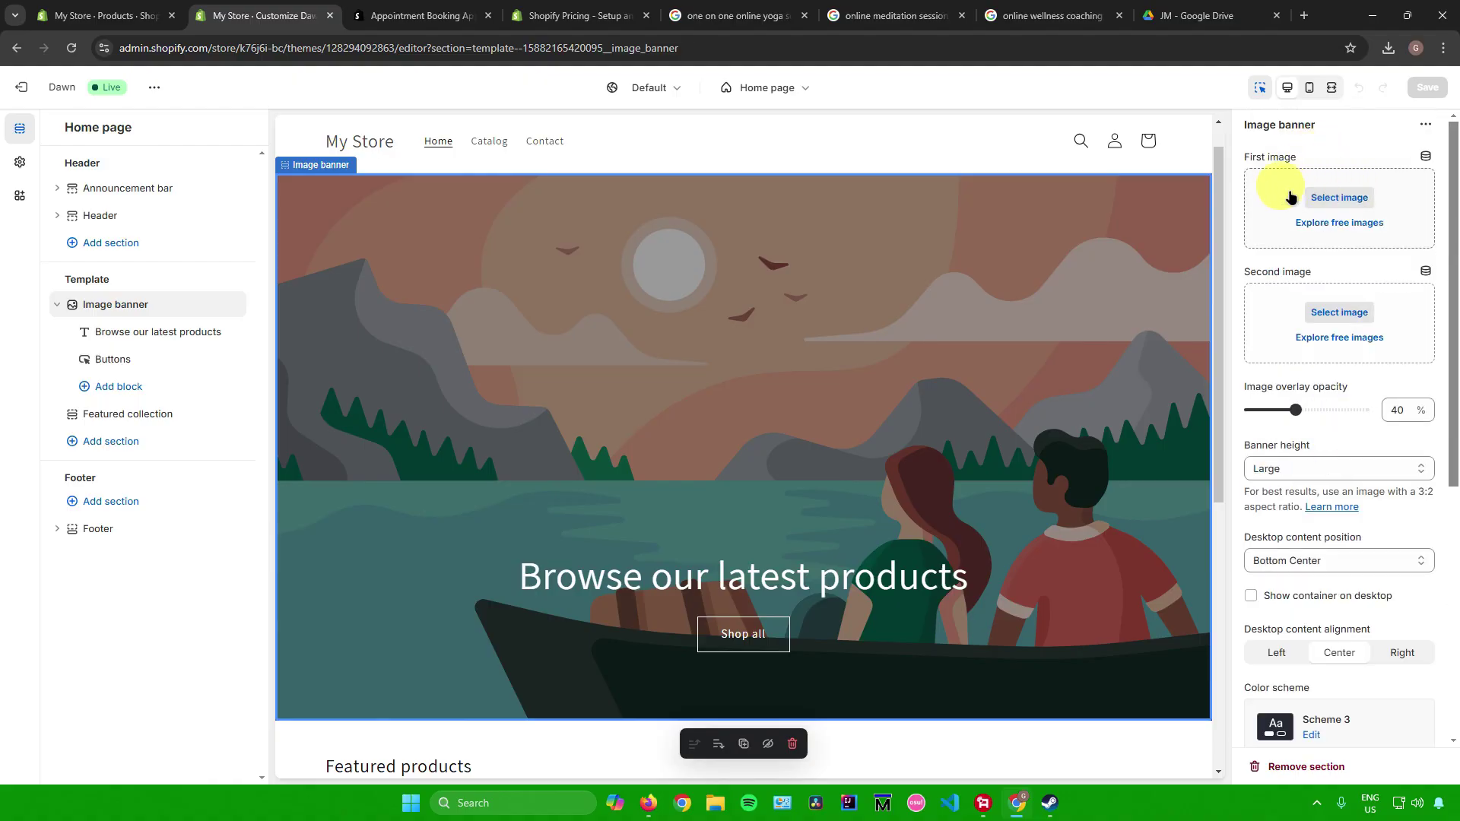
{"action": "left_click", "coordinate": [1327, 199]}
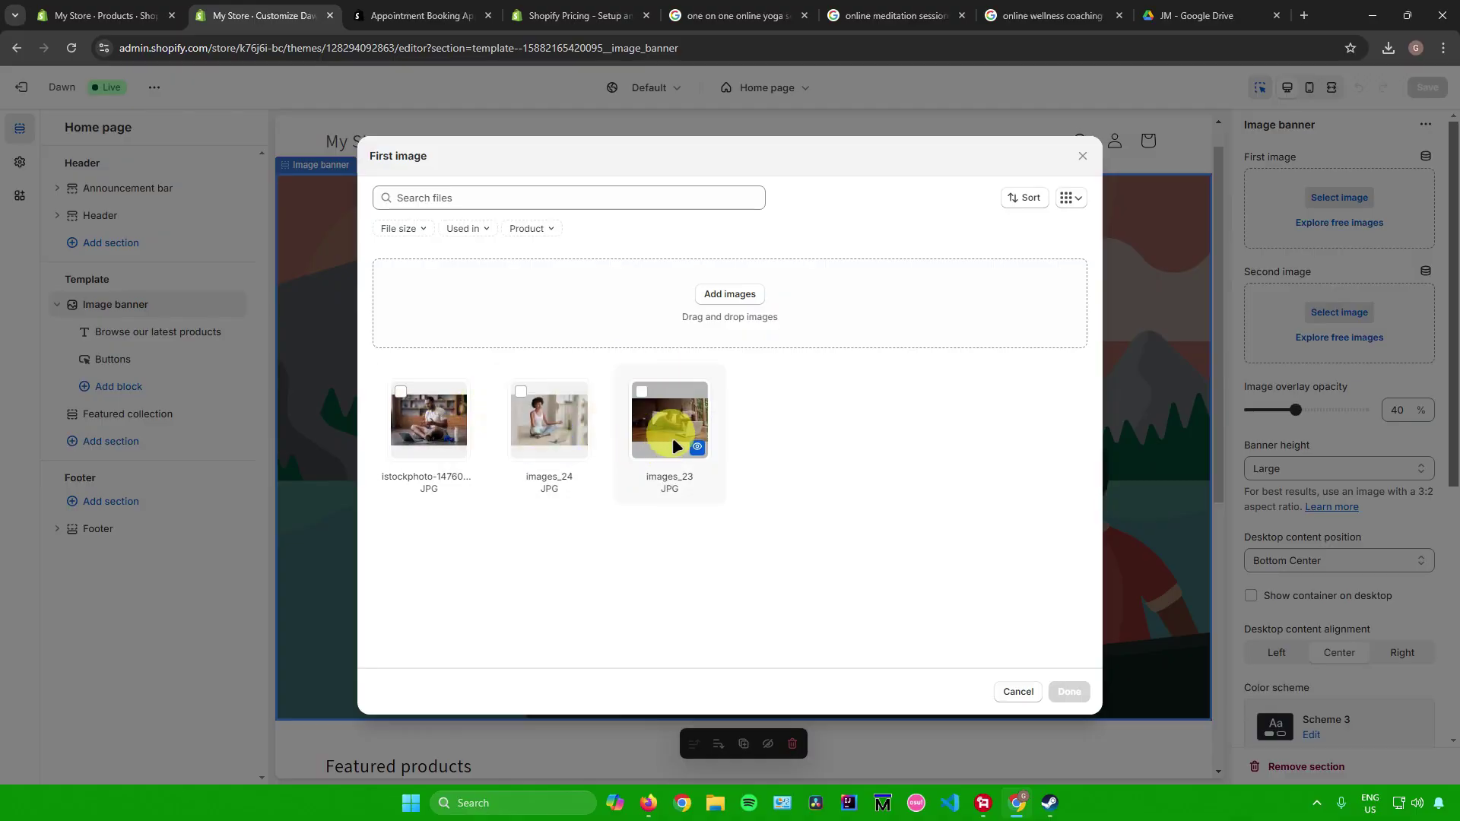
{"action": "left_click", "coordinate": [546, 423]}
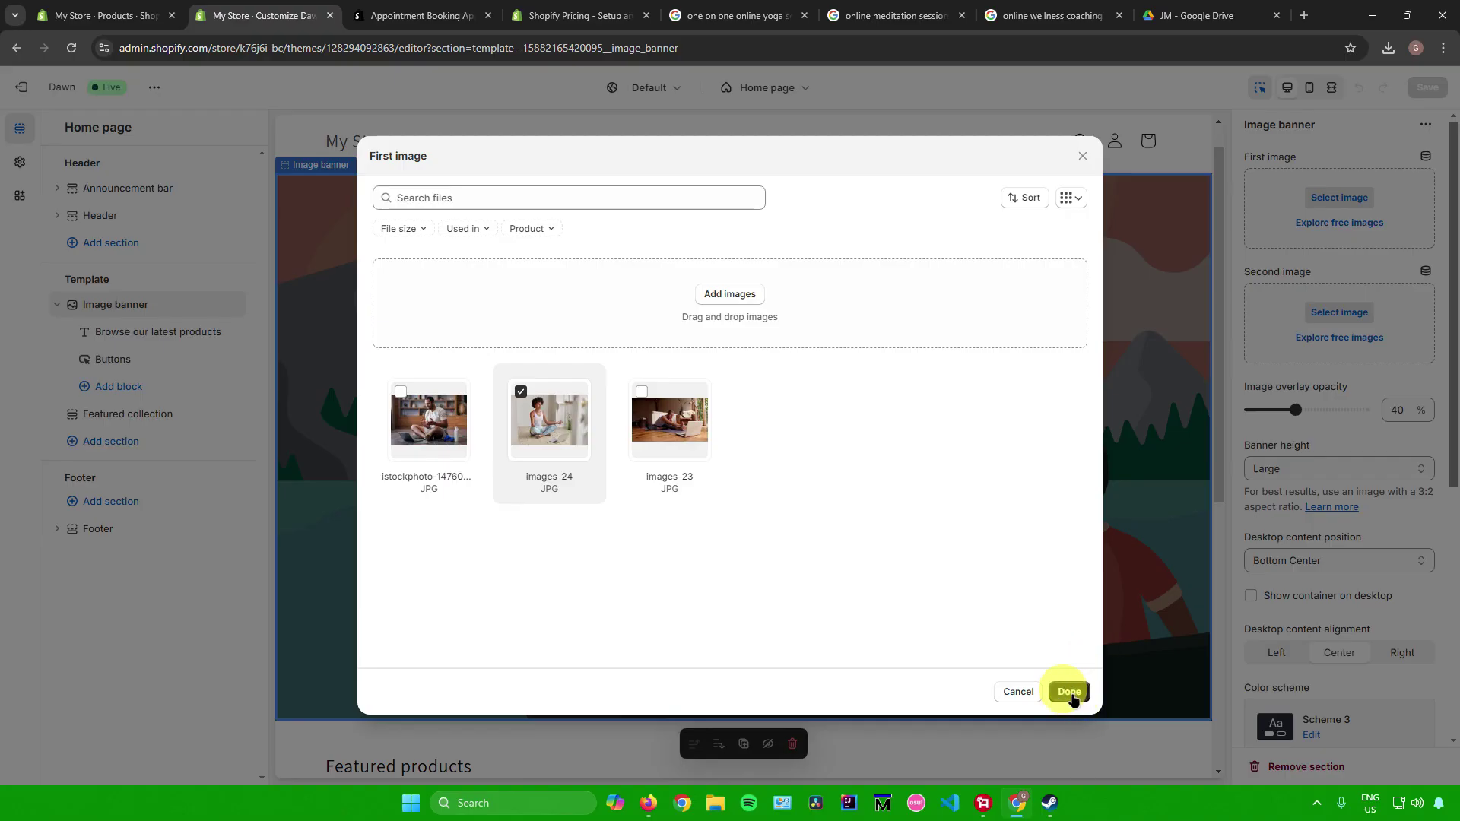
{"action": "left_click", "coordinate": [1068, 691]}
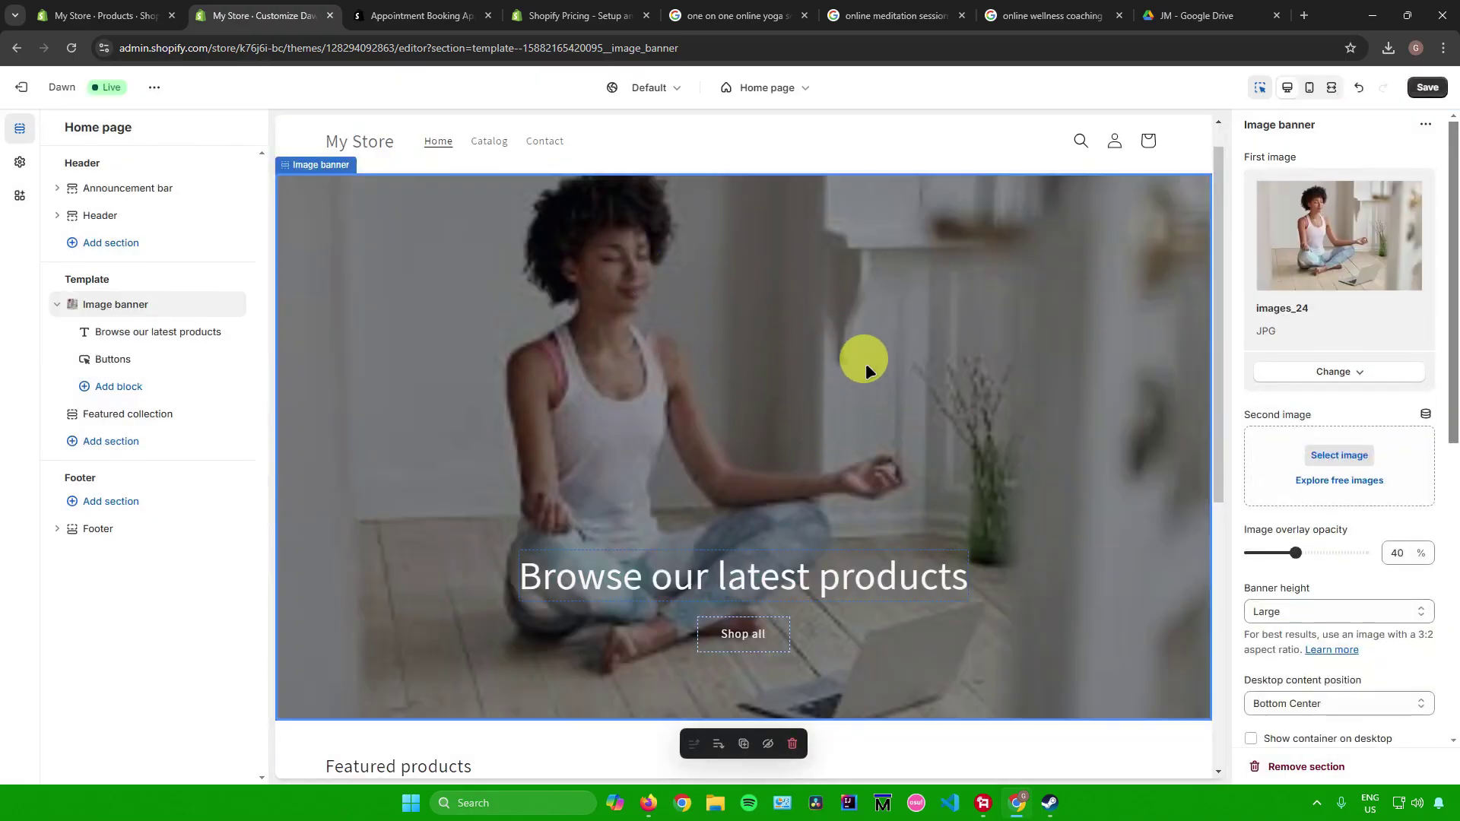
Change the image banner's heading to "Welcome to my Yoga and Meditation Services!"
{"action": "scroll", "coordinate": [771, 363], "scroll_direction": "down", "scroll_amount": 2}
{"action": "left_click", "coordinate": [815, 417]}
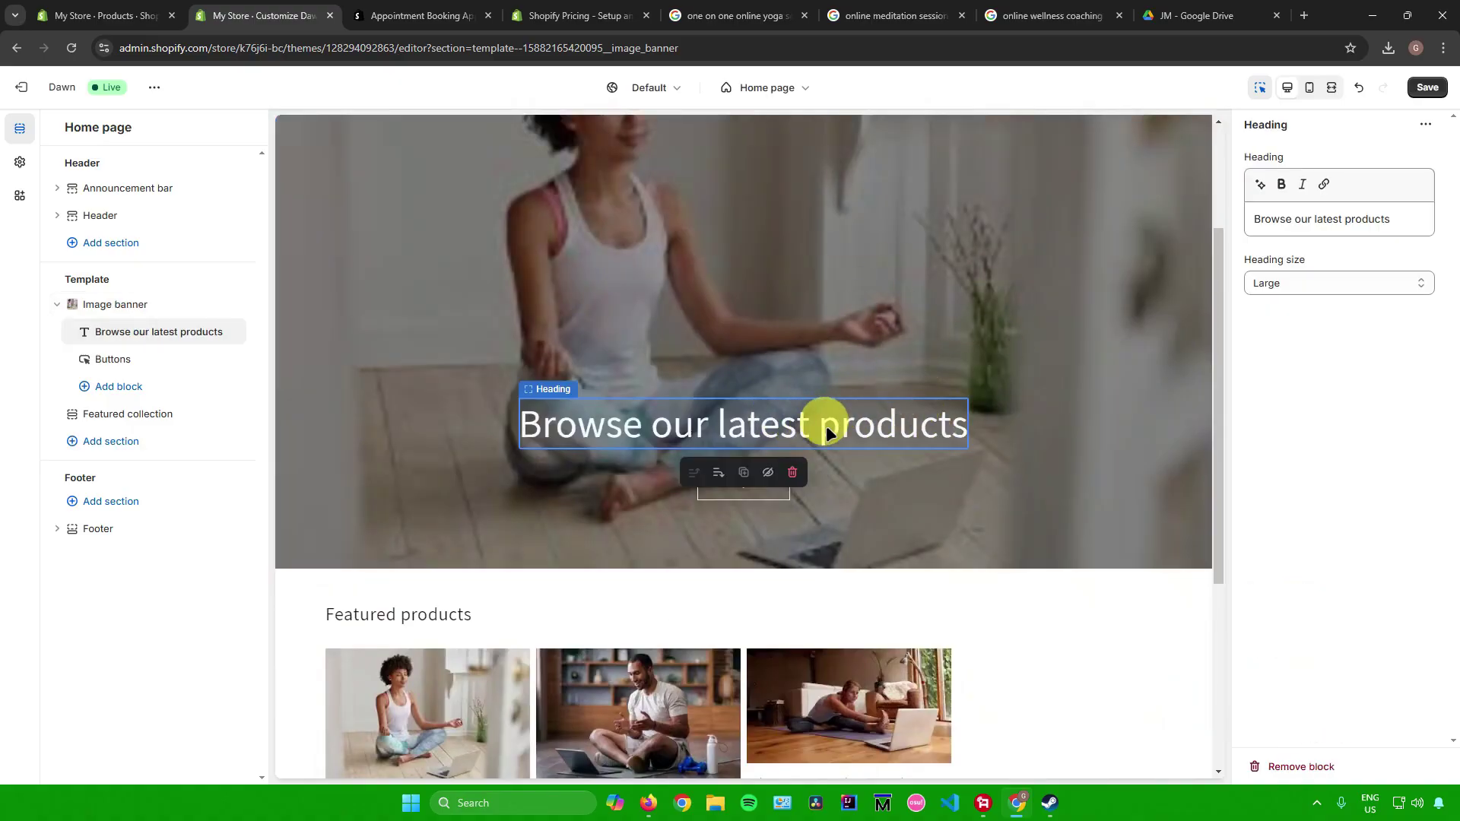
{"action": "triple_click", "coordinate": [1401, 217]}
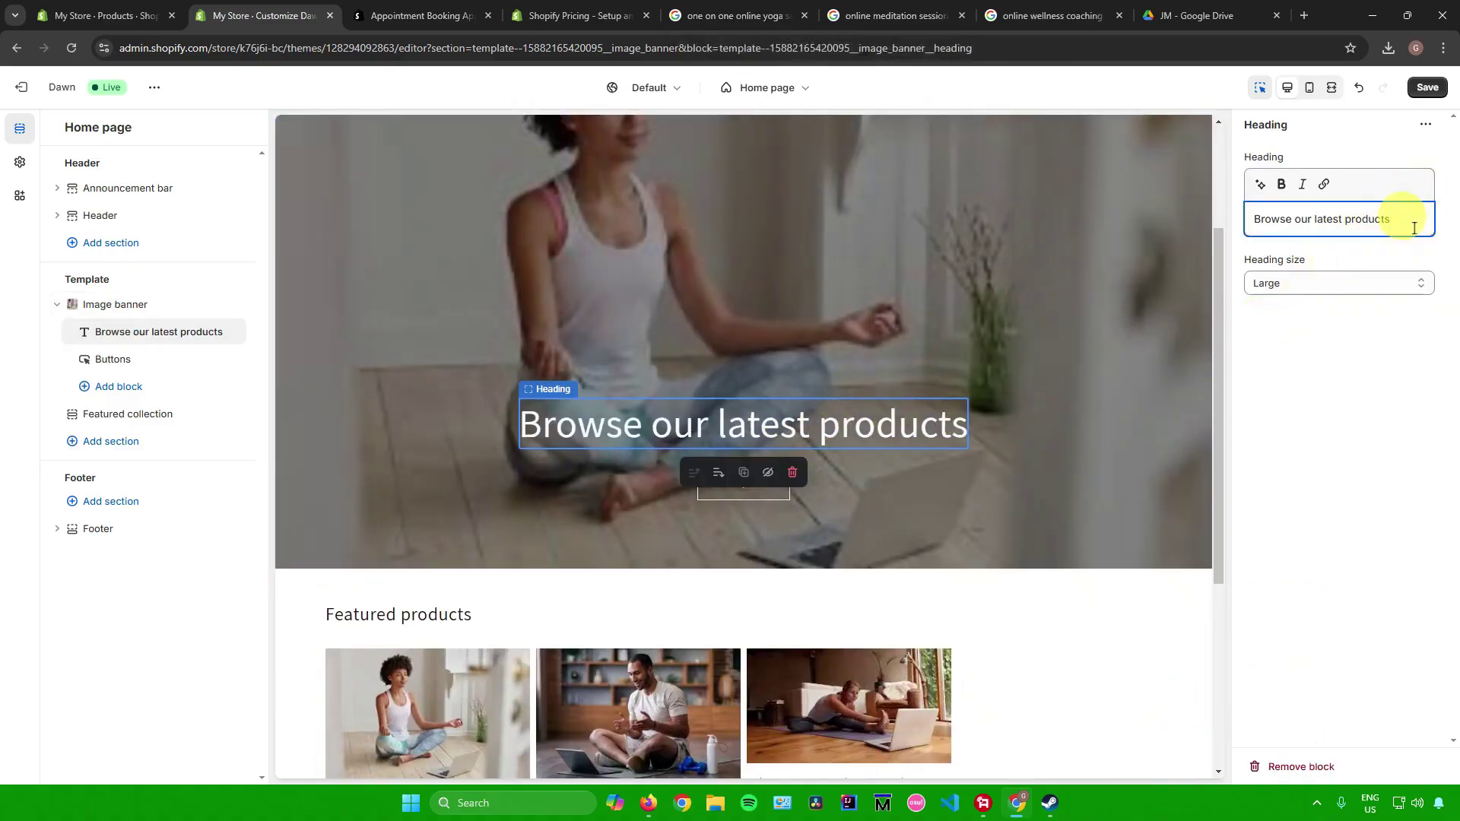
{"action": "key", "text": "BackSpace"}
{"action": "type", "text": "Welcome to my"}
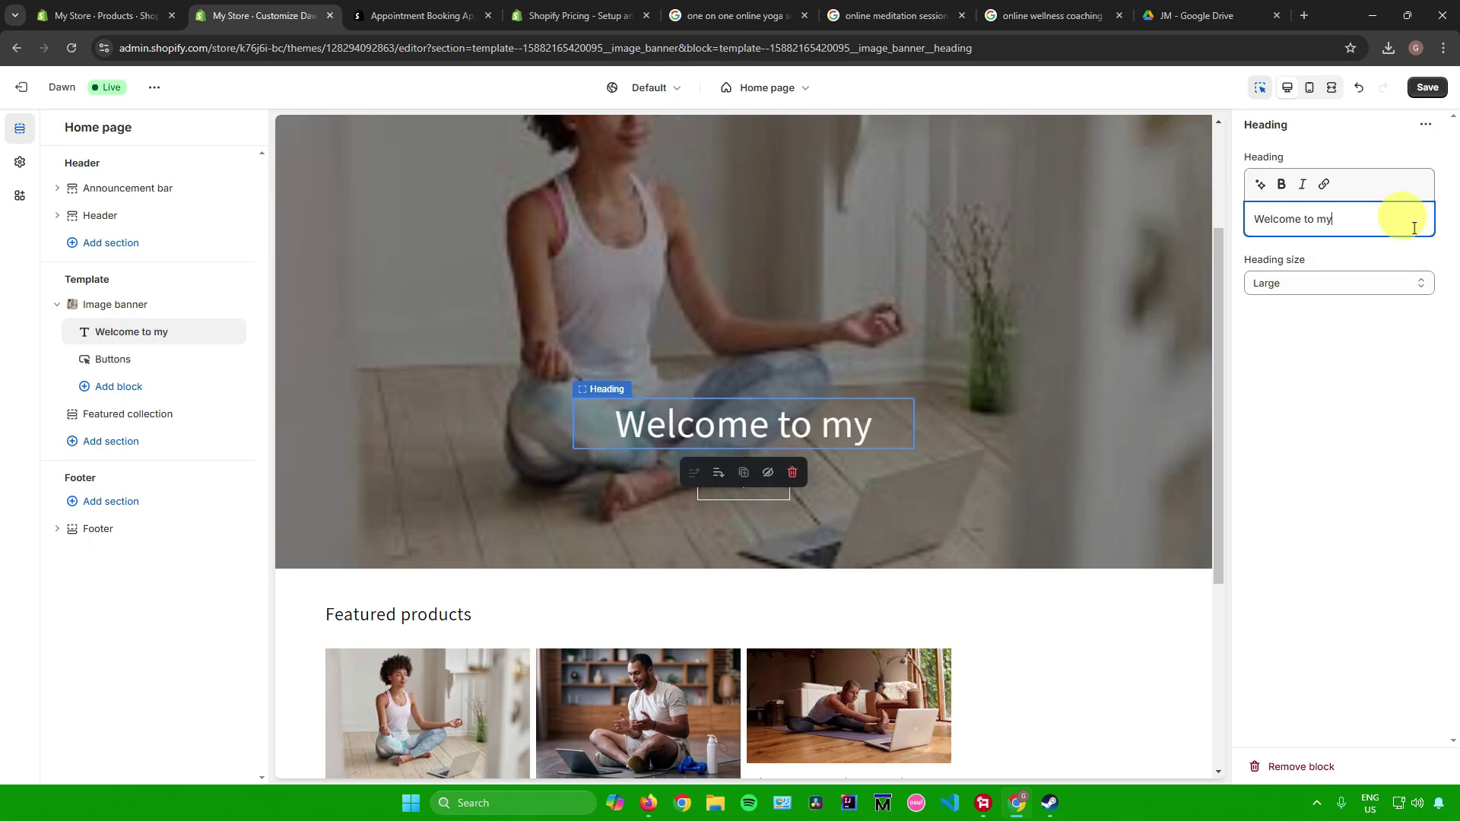
{"action": "type", "text": " Yoga and Medit"}
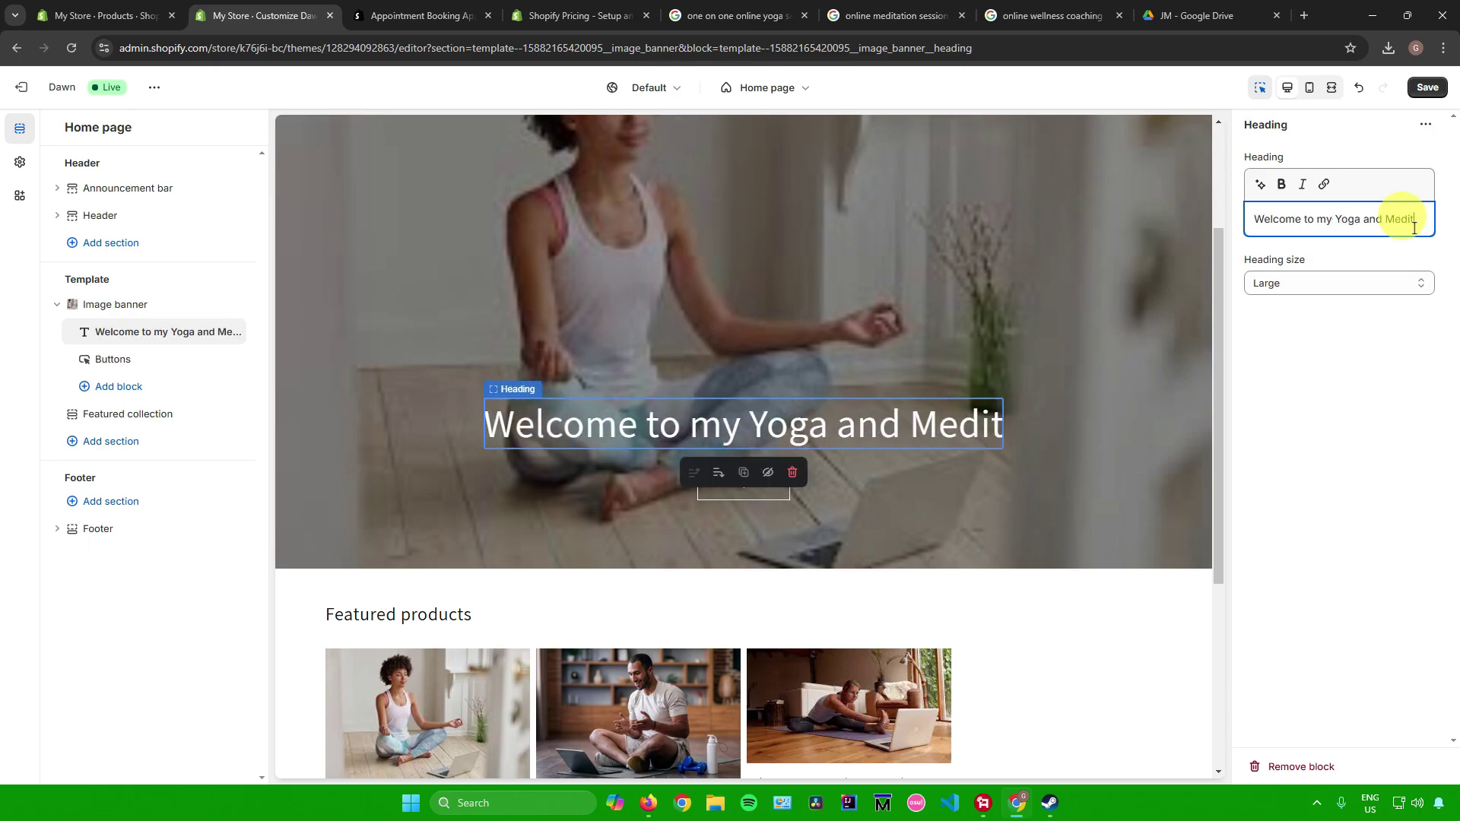
{"action": "type", "text": "ation Services!"}
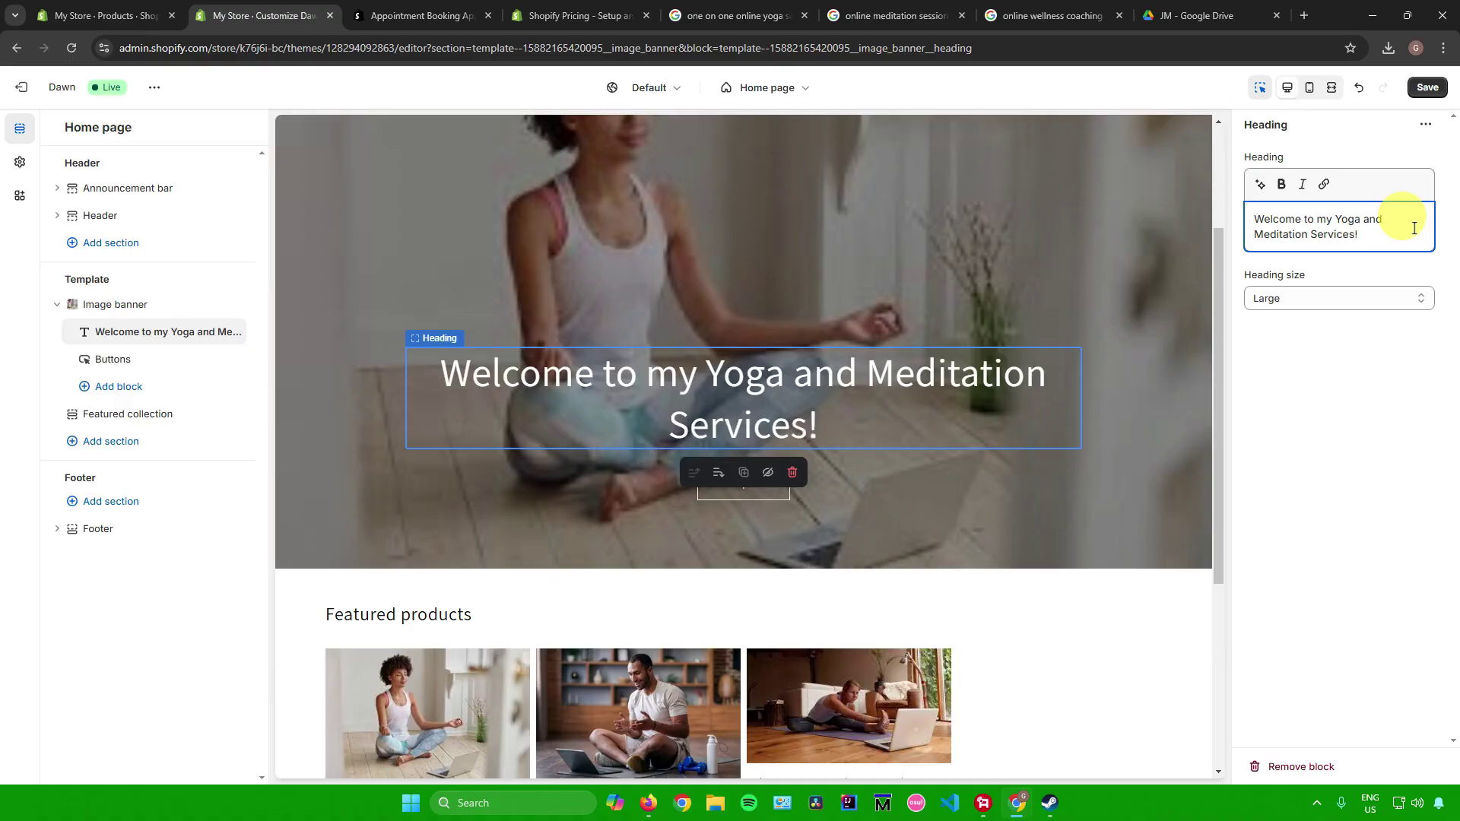
{"action": "left_click", "coordinate": [1335, 386]}
Add a Featured product section to the home page template and assign Online Yoga Sessions (One-on-one) as its product
{"action": "scroll", "coordinate": [812, 423], "scroll_direction": "down", "scroll_amount": 4}
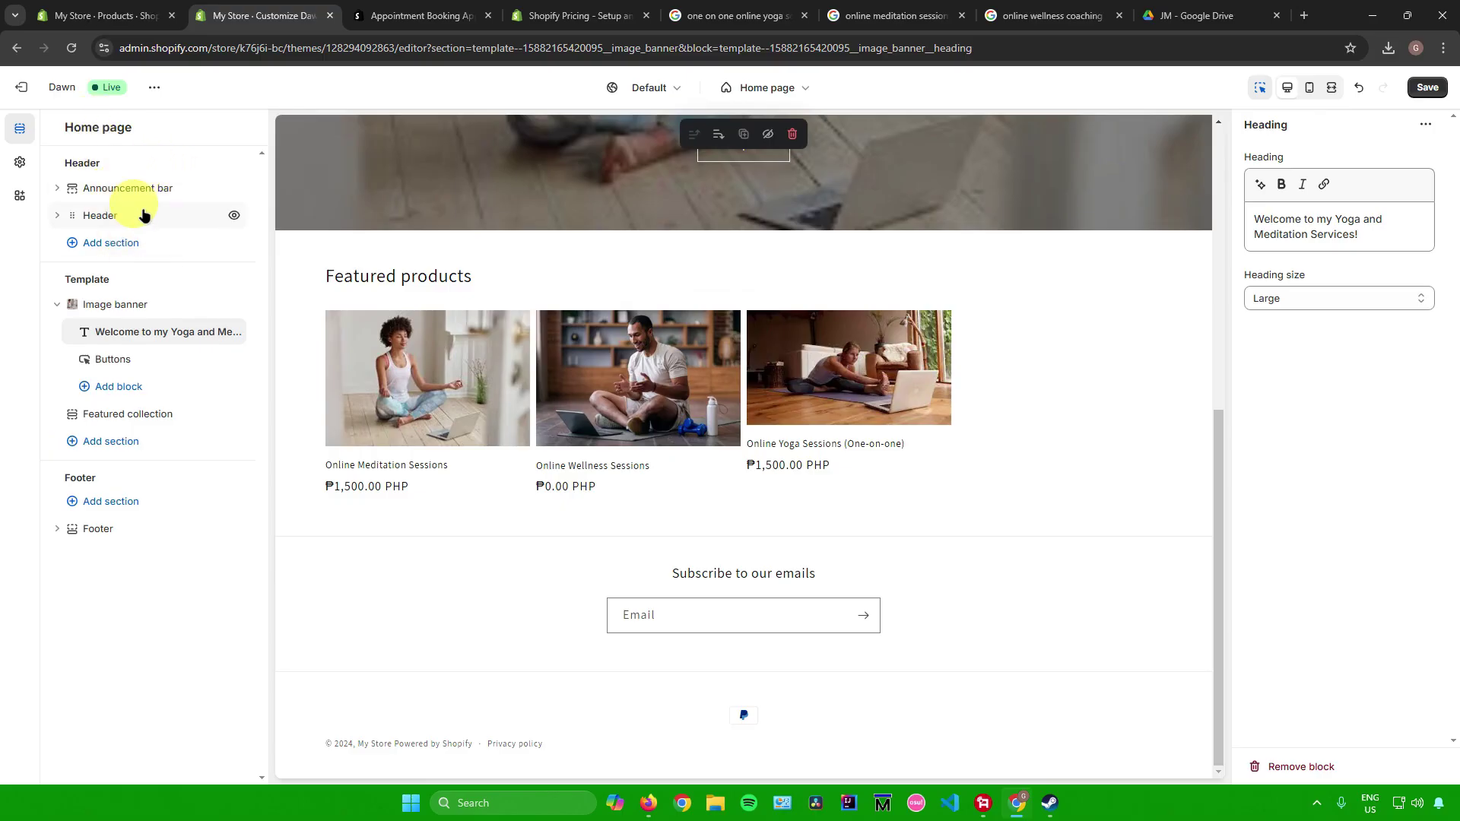
{"action": "double_click", "coordinate": [69, 278]}
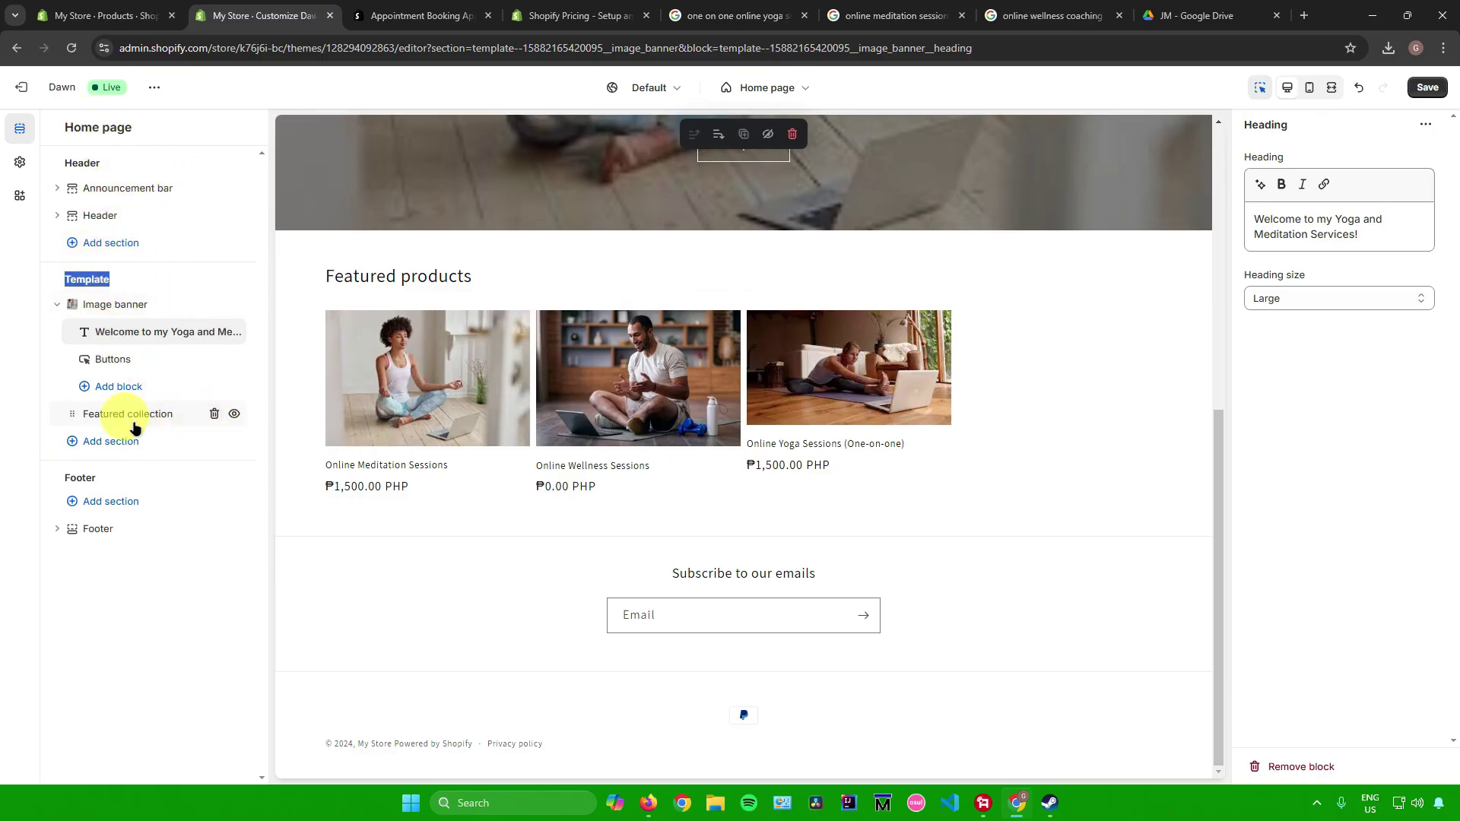
{"action": "left_click", "coordinate": [135, 445]}
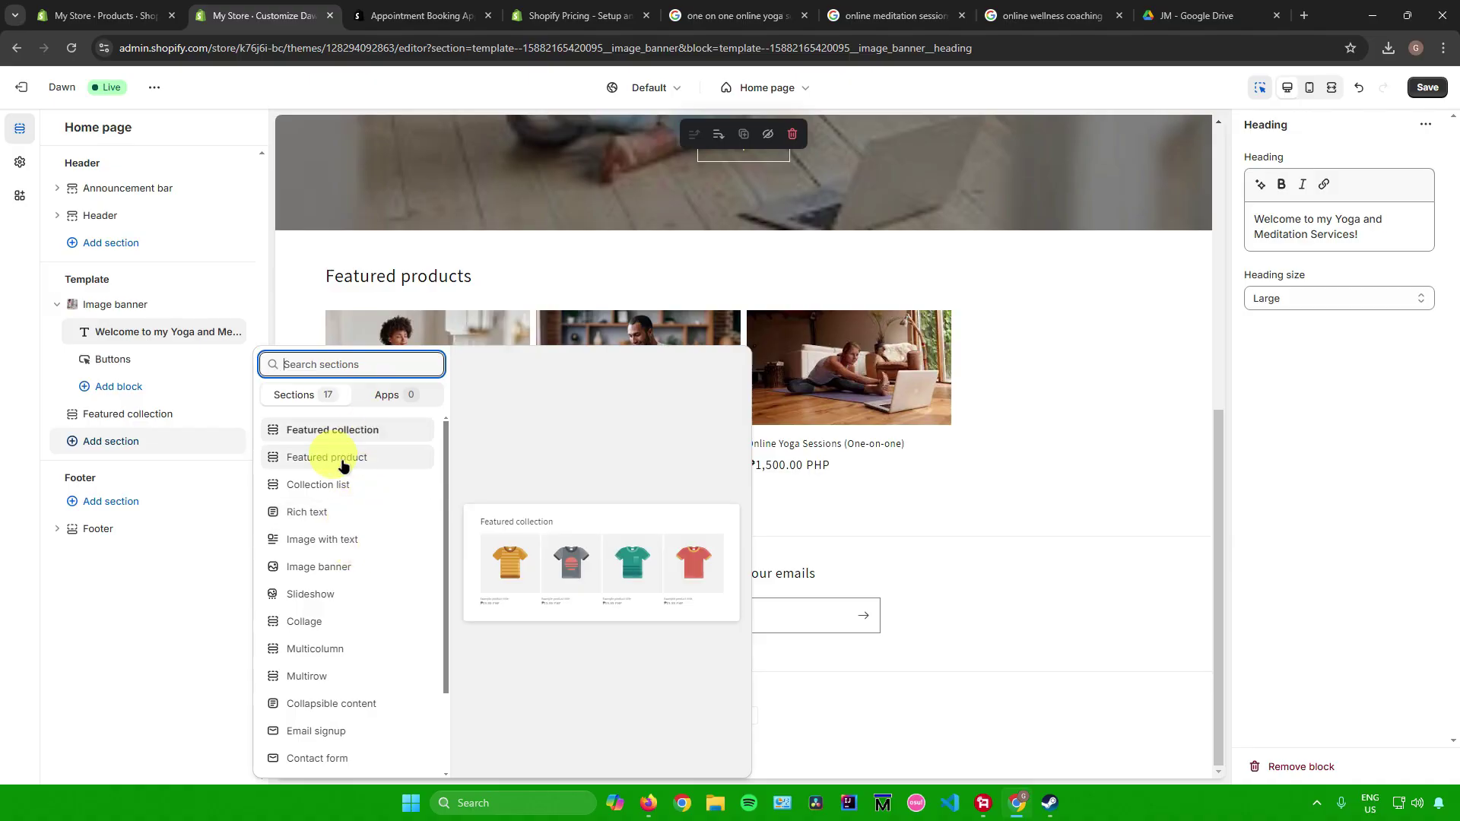
{"action": "scroll", "coordinate": [342, 509], "scroll_direction": "down", "scroll_amount": 2}
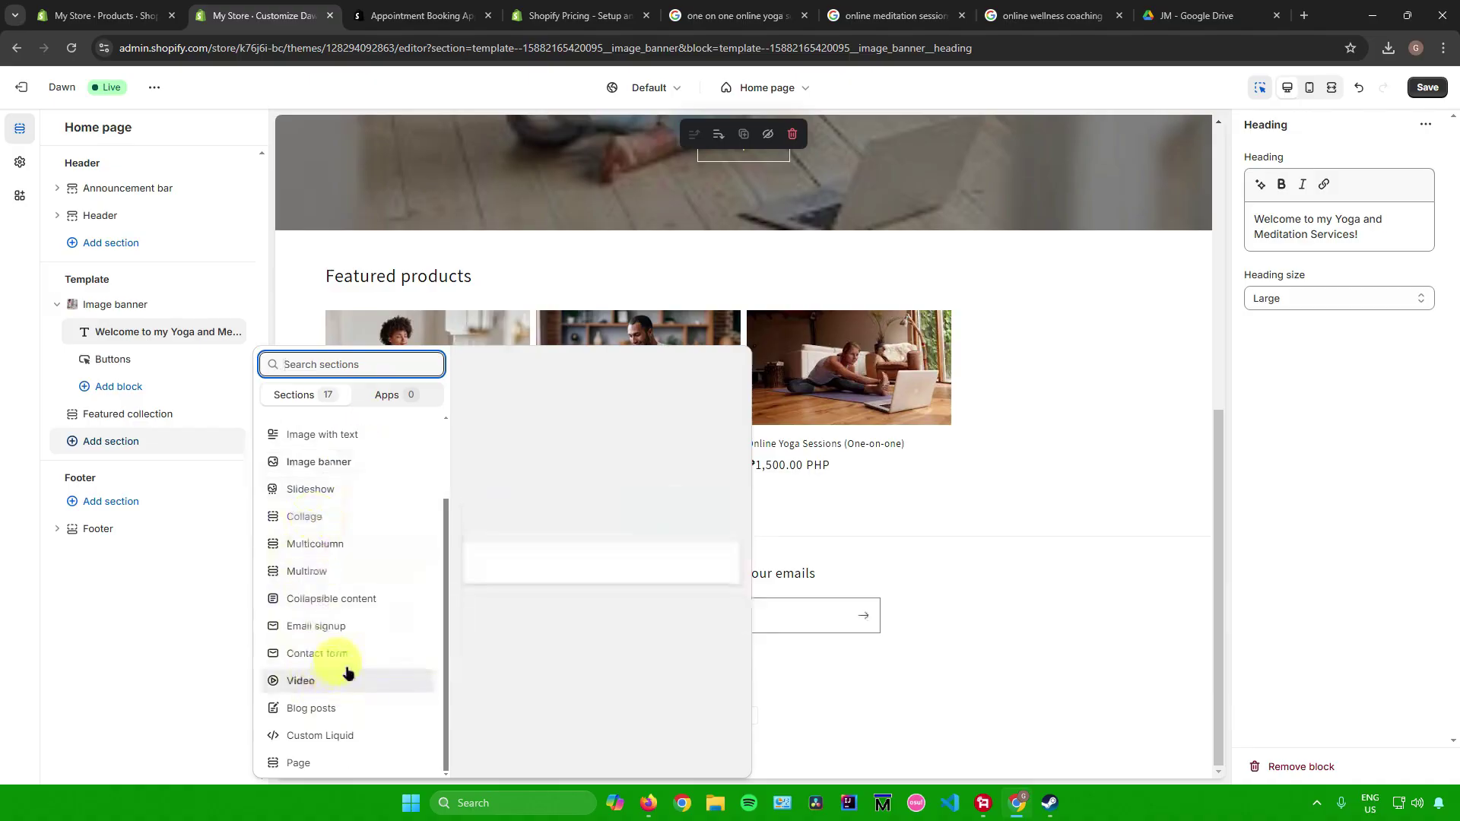
{"action": "scroll", "coordinate": [341, 544], "scroll_direction": "up", "scroll_amount": 2}
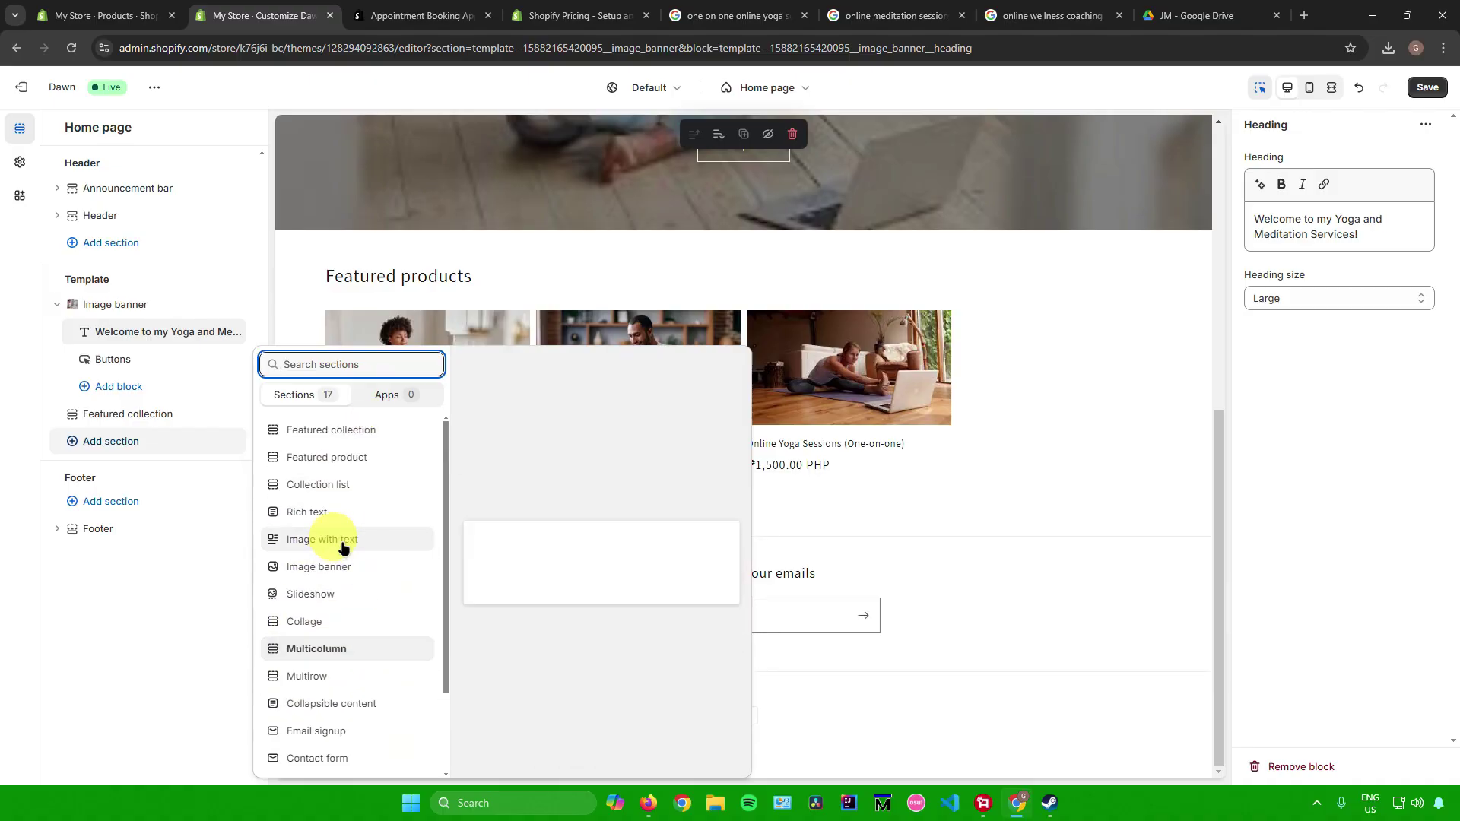
{"action": "left_click", "coordinate": [373, 457]}
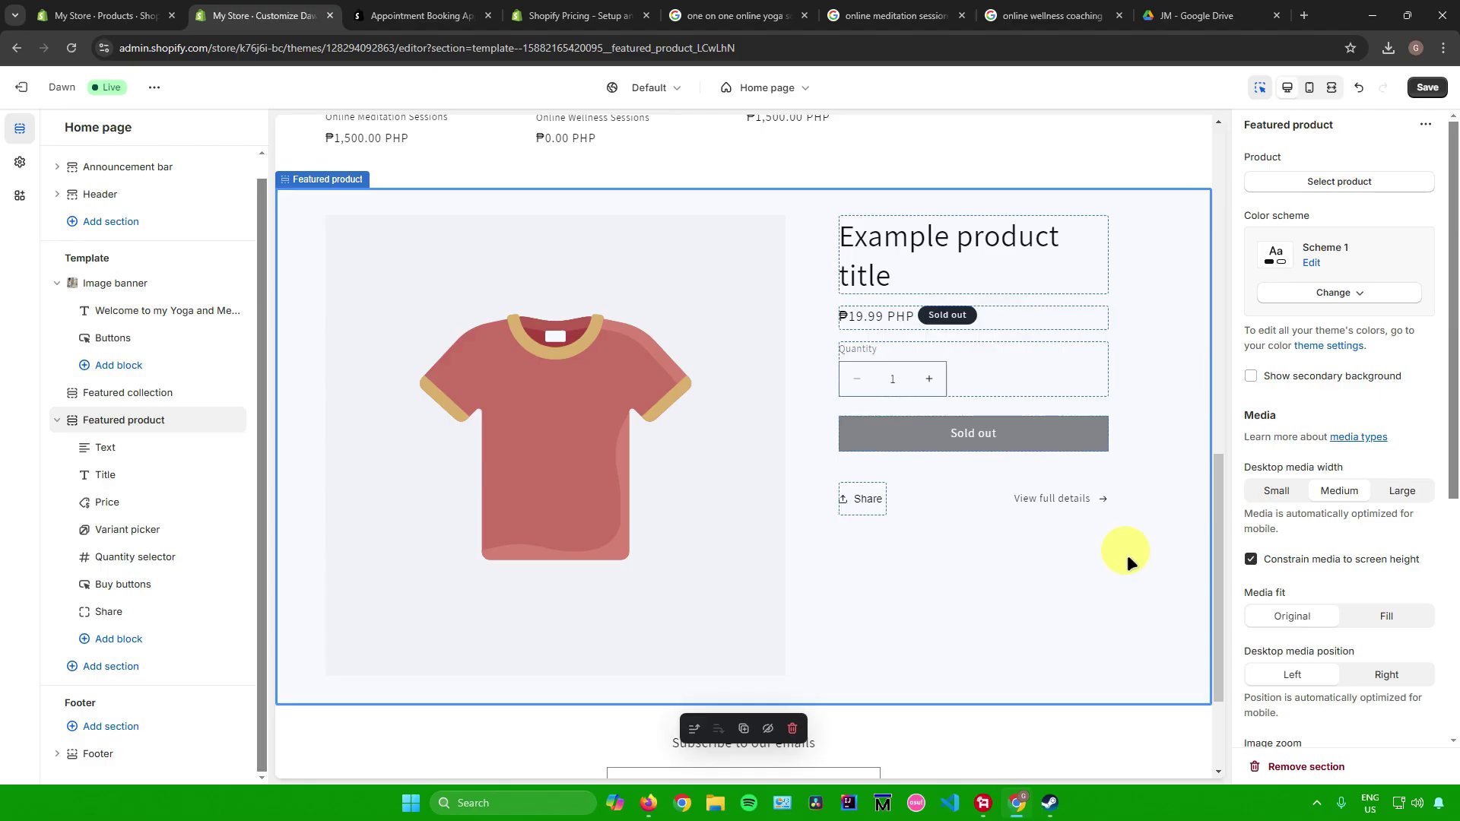
{"action": "left_click", "coordinate": [1332, 178]}
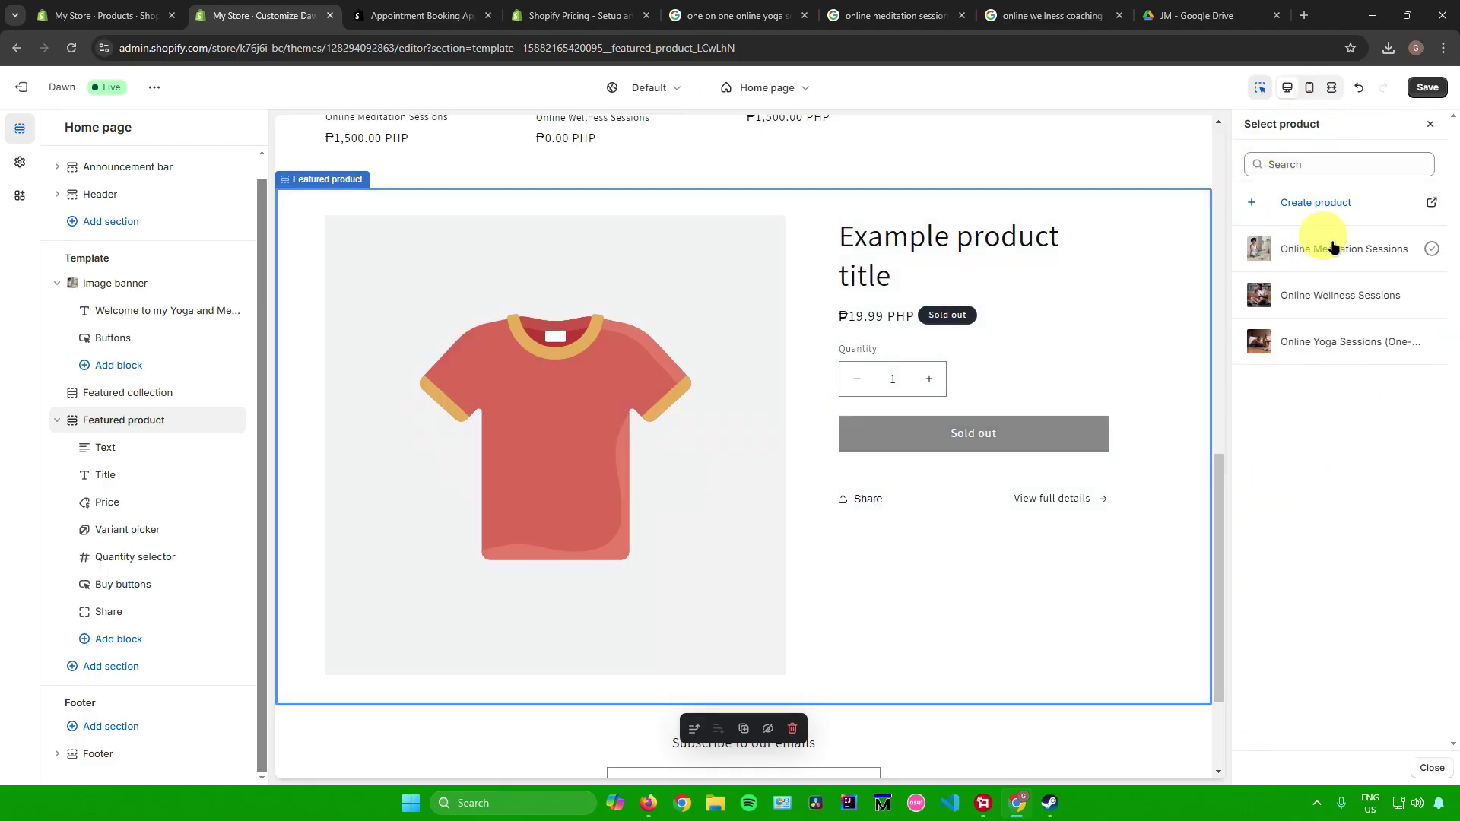
{"action": "left_click", "coordinate": [1363, 345]}
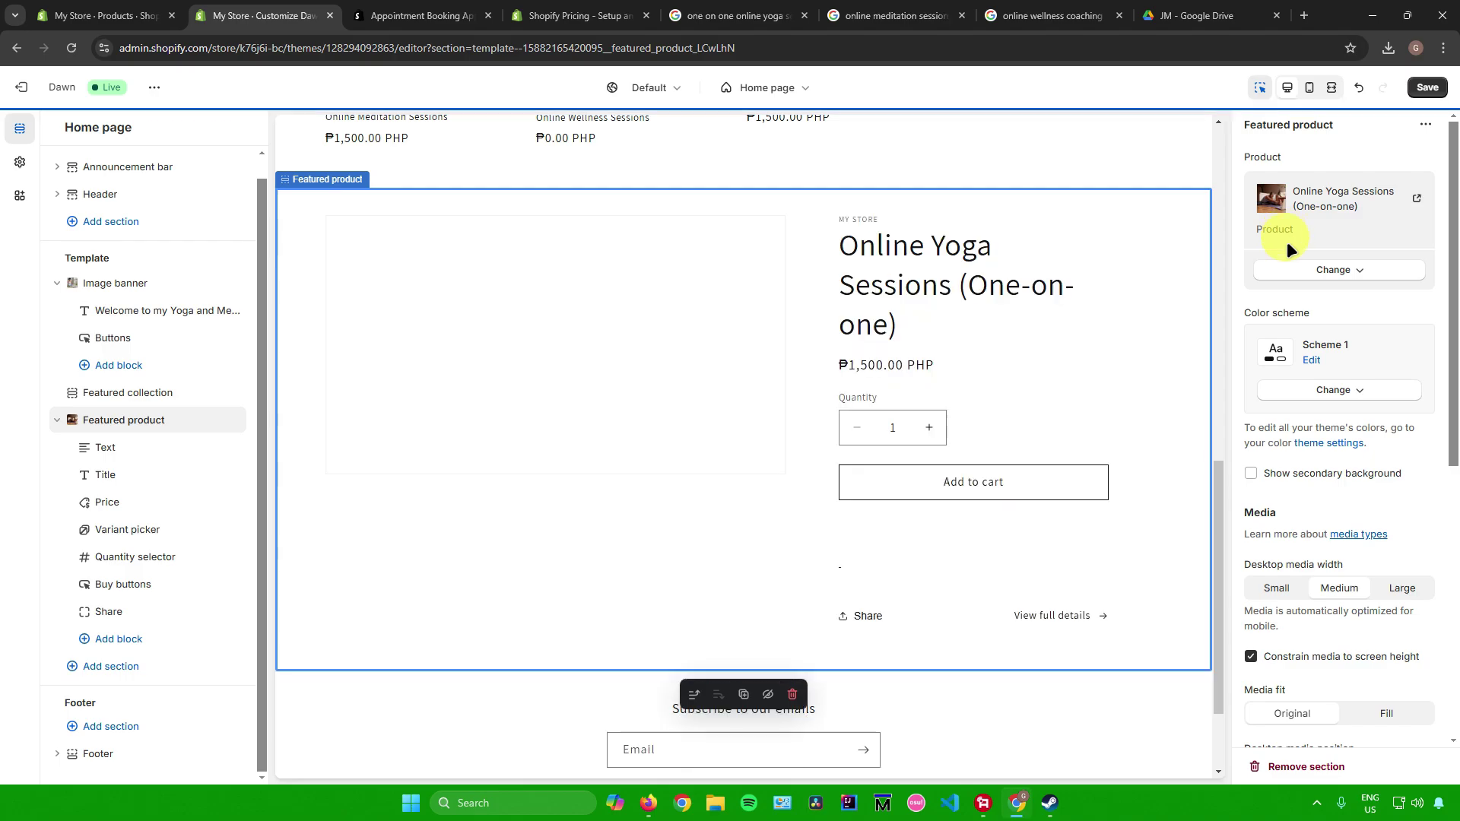
{"action": "scroll", "coordinate": [1308, 411], "scroll_direction": "down", "scroll_amount": 5}
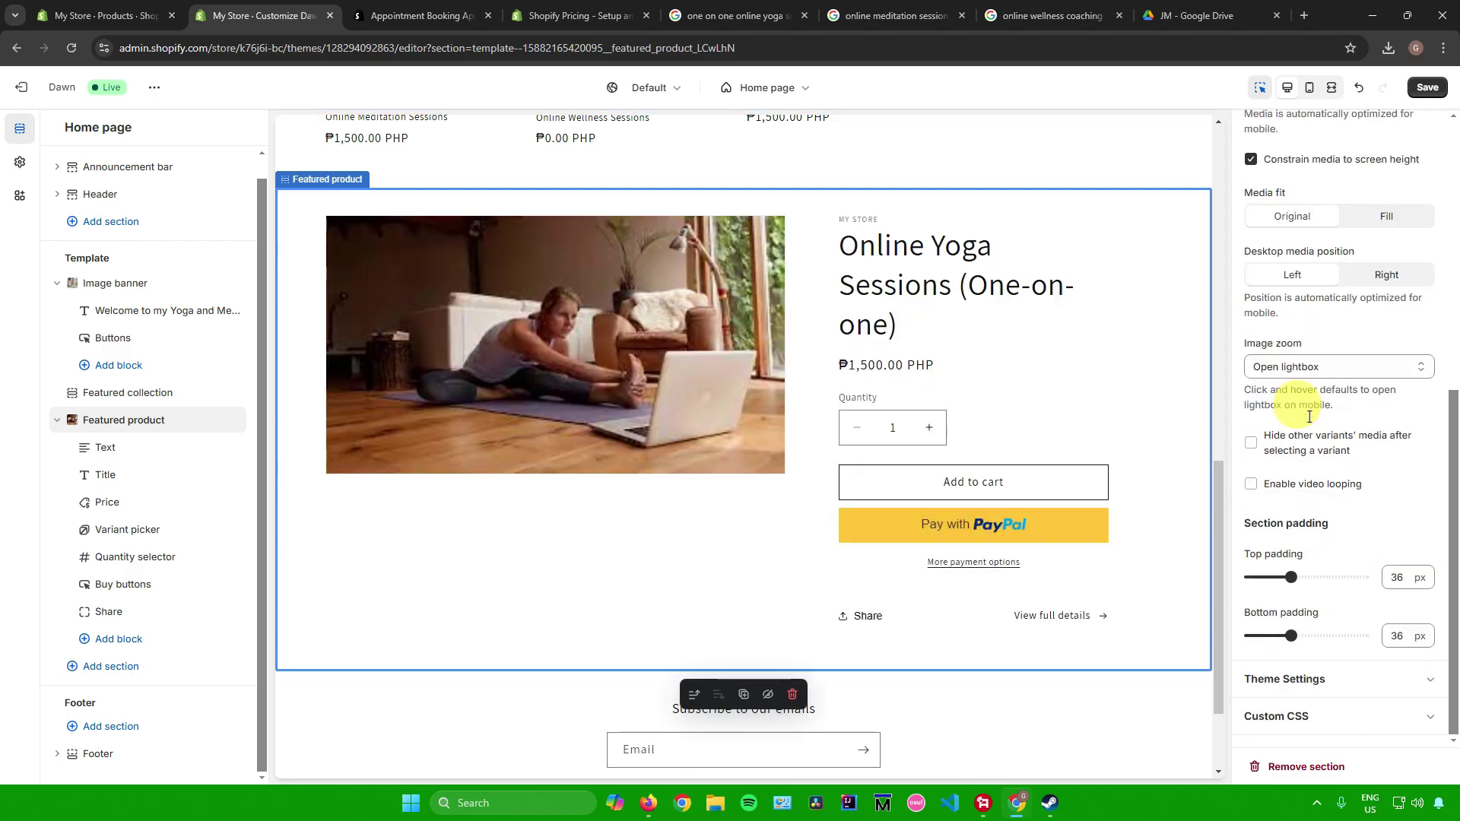
{"action": "scroll", "coordinate": [1306, 412], "scroll_direction": "up", "scroll_amount": 5}
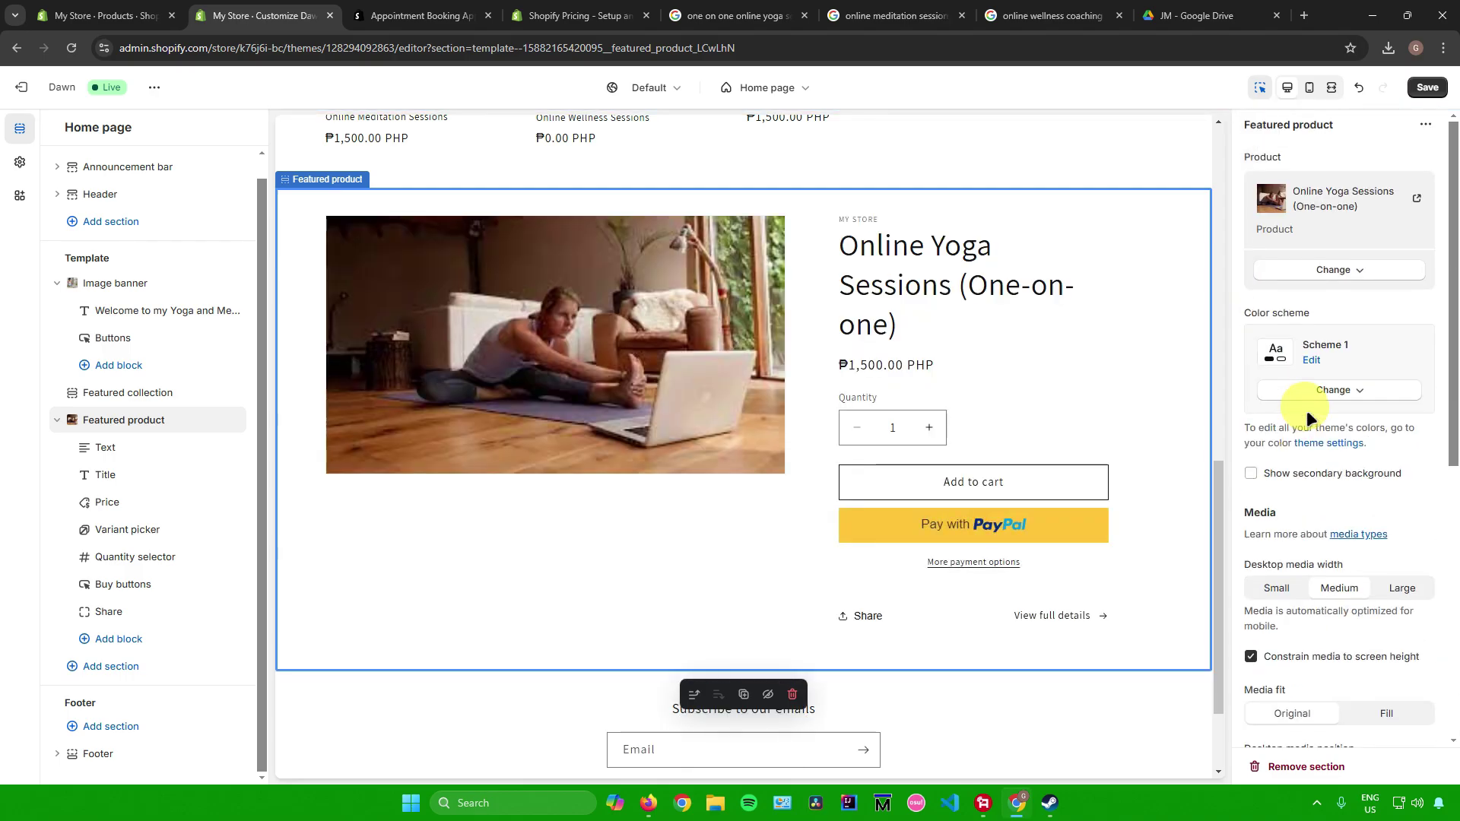
Review the list of customizable store pages and the home page preview, and save the theme changes
{"action": "scroll", "coordinate": [922, 352], "scroll_direction": "up", "scroll_amount": 10}
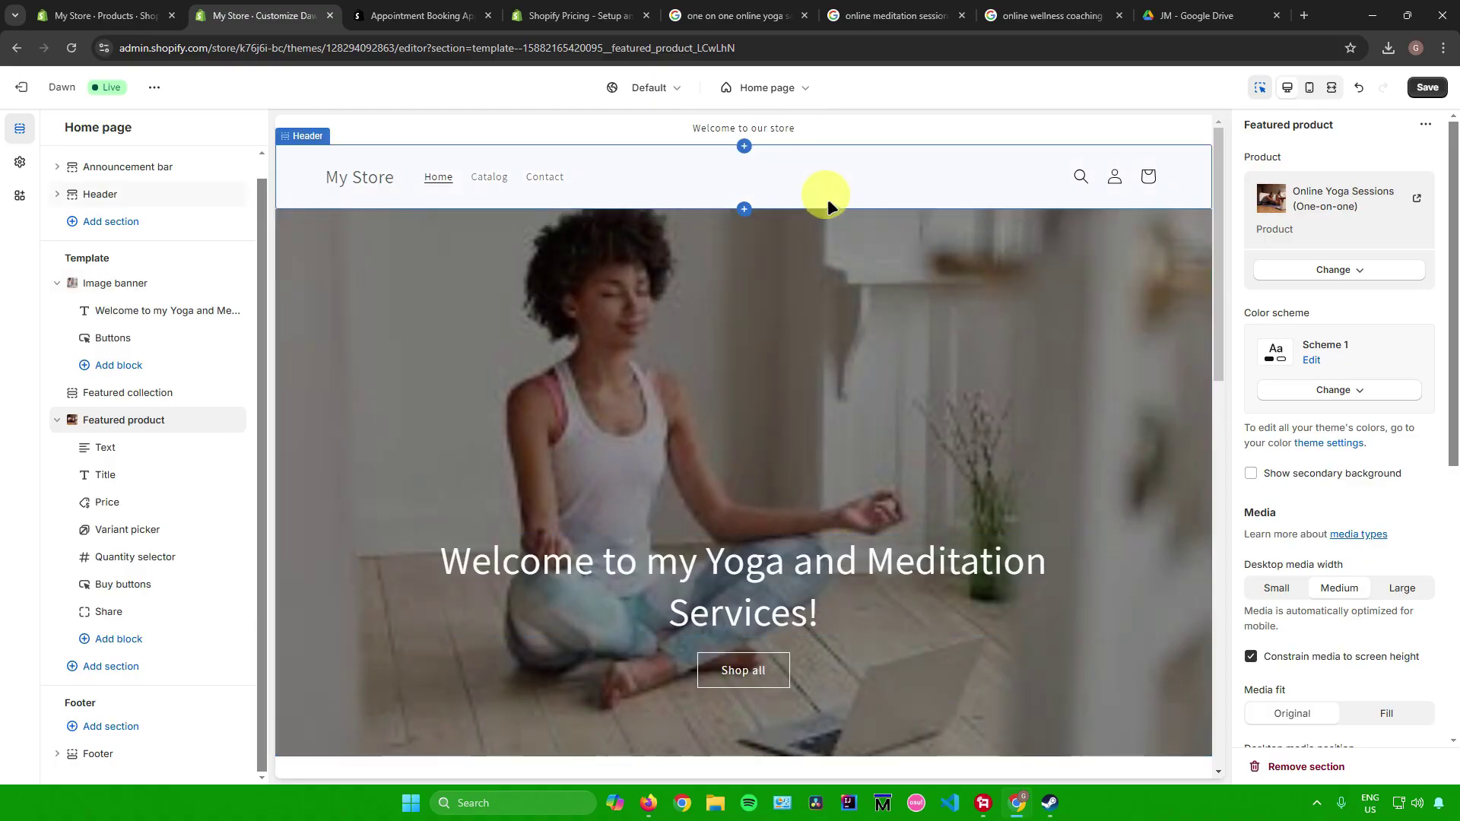
{"action": "left_click", "coordinate": [765, 89]}
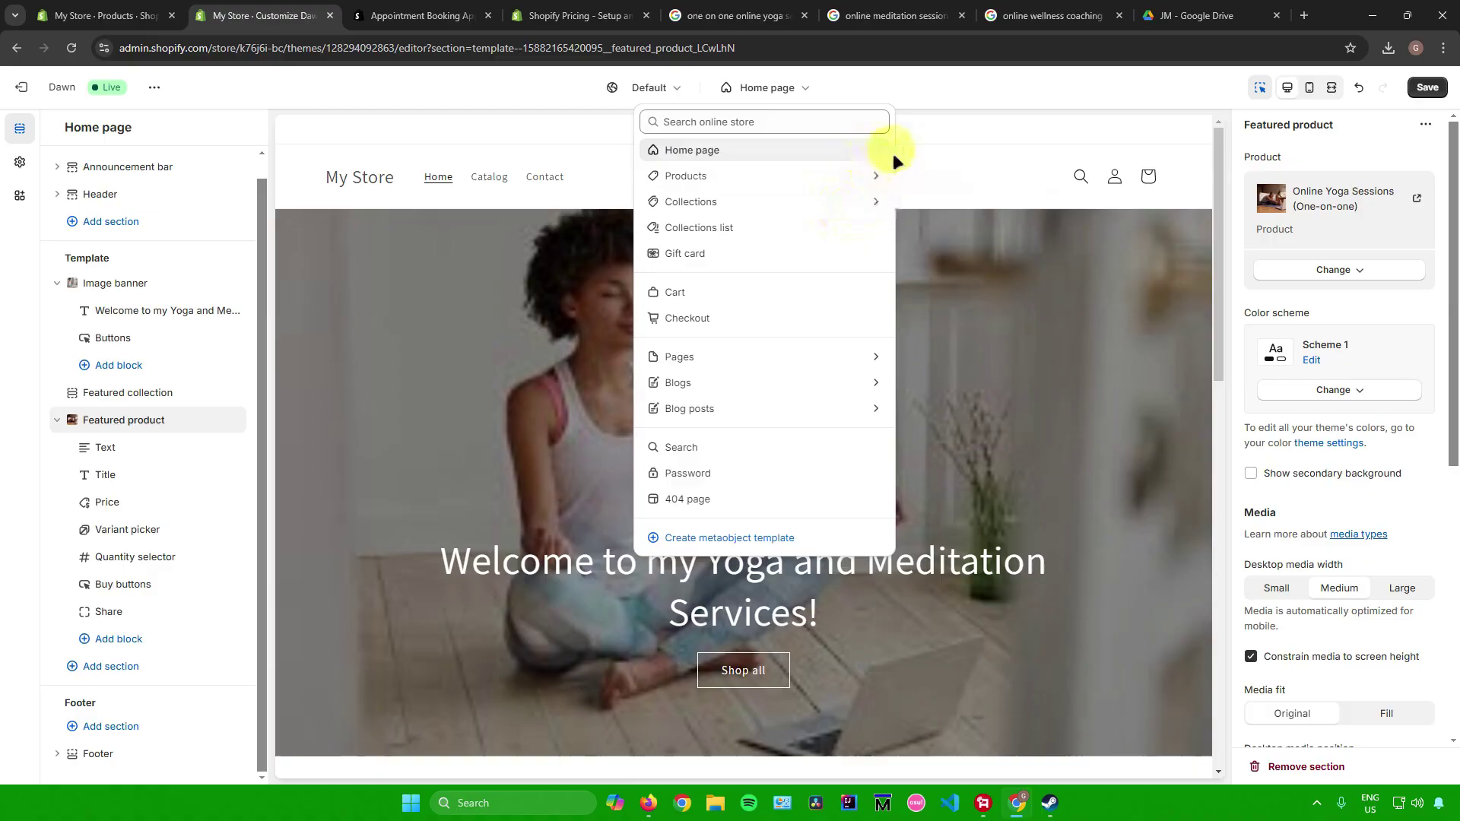
{"action": "left_click", "coordinate": [939, 88]}
{"action": "scroll", "coordinate": [848, 261], "scroll_direction": "down", "scroll_amount": 10}
{"action": "scroll", "coordinate": [848, 261], "scroll_direction": "up", "scroll_amount": 4}
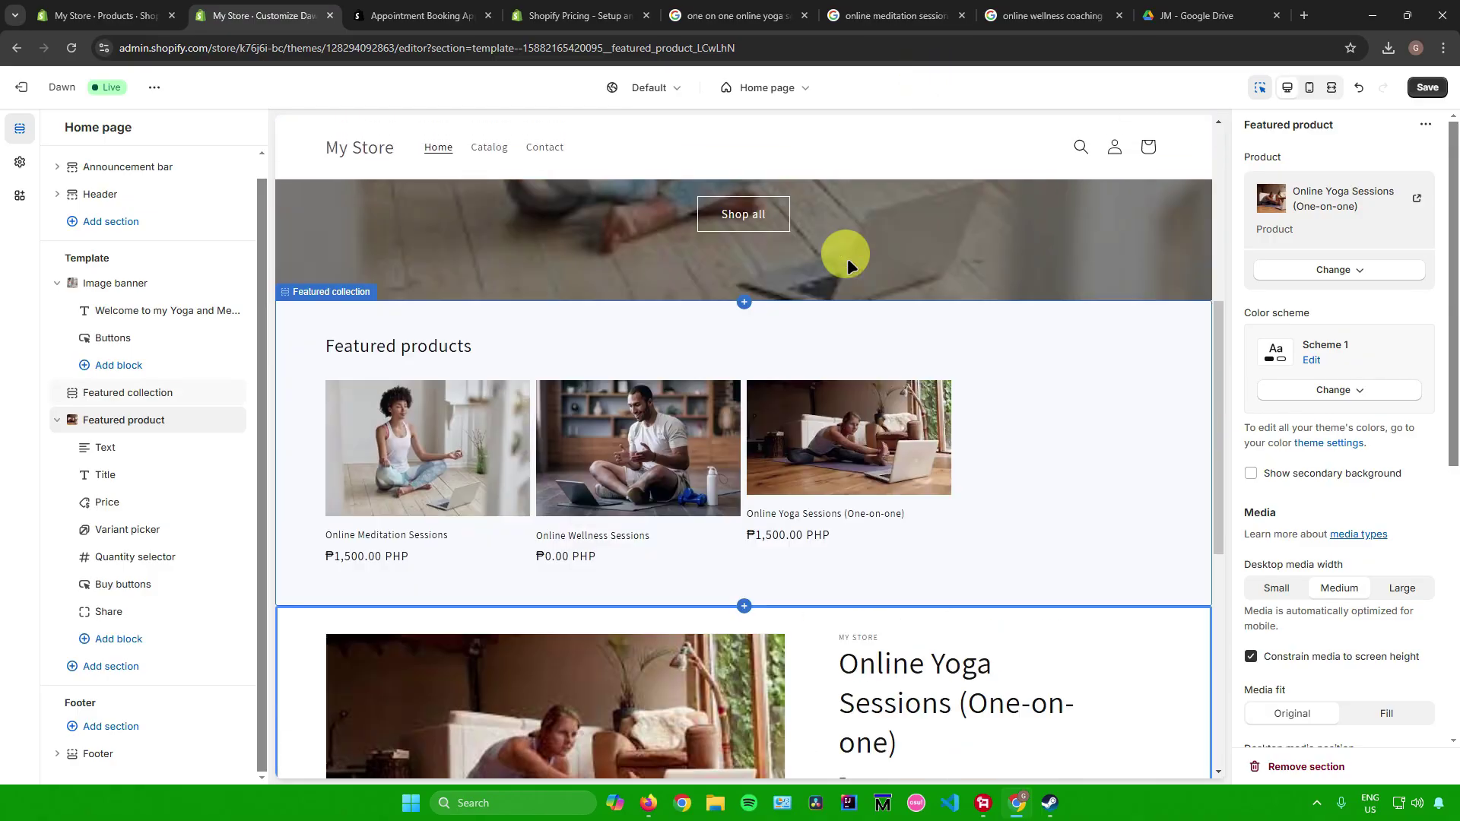
{"action": "left_click", "coordinate": [1427, 87]}
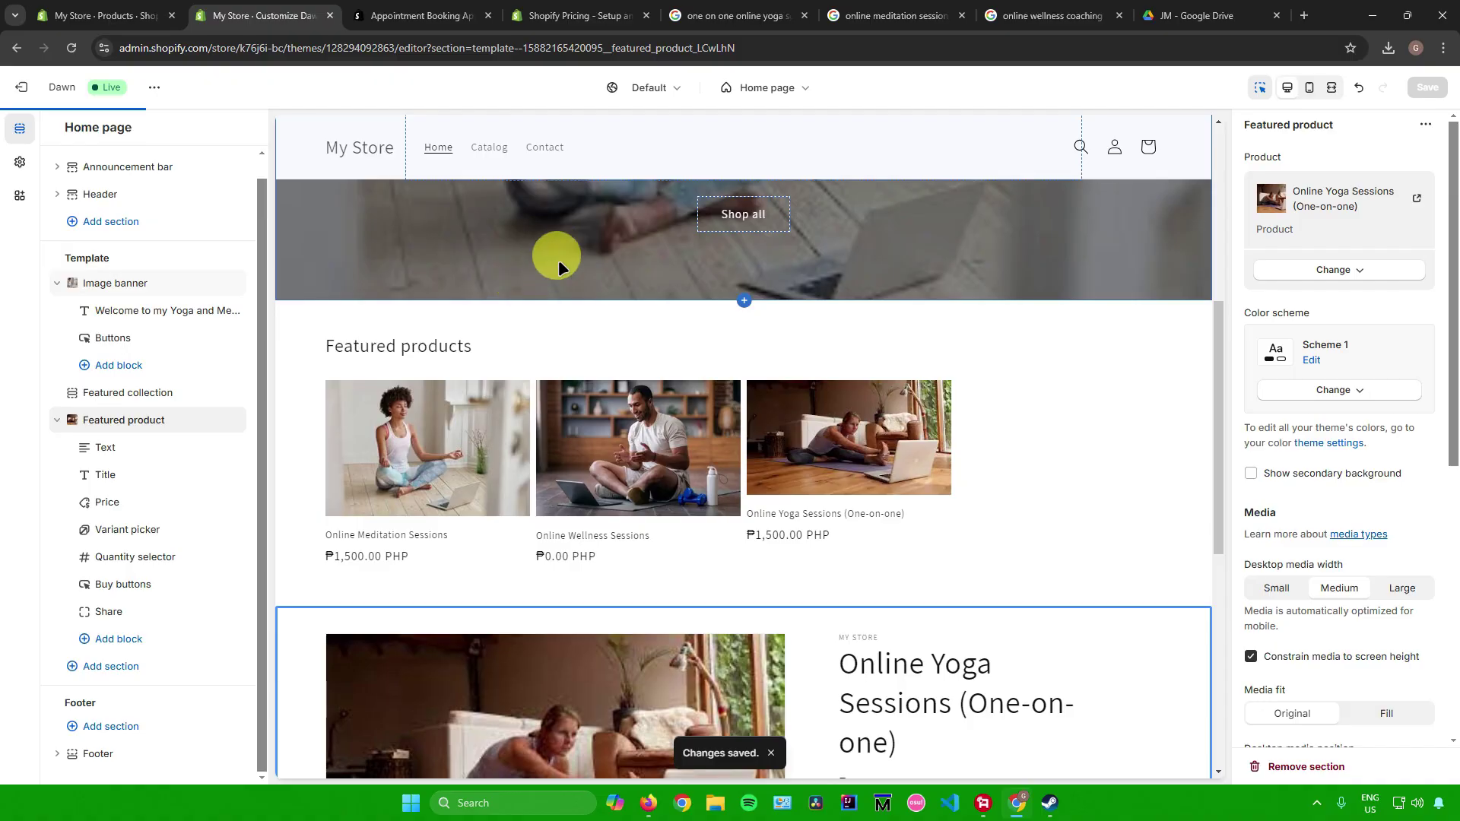
Leave the theme editor and preview the live Dawn theme's home page down to its featured product section
{"action": "left_click", "coordinate": [23, 88]}
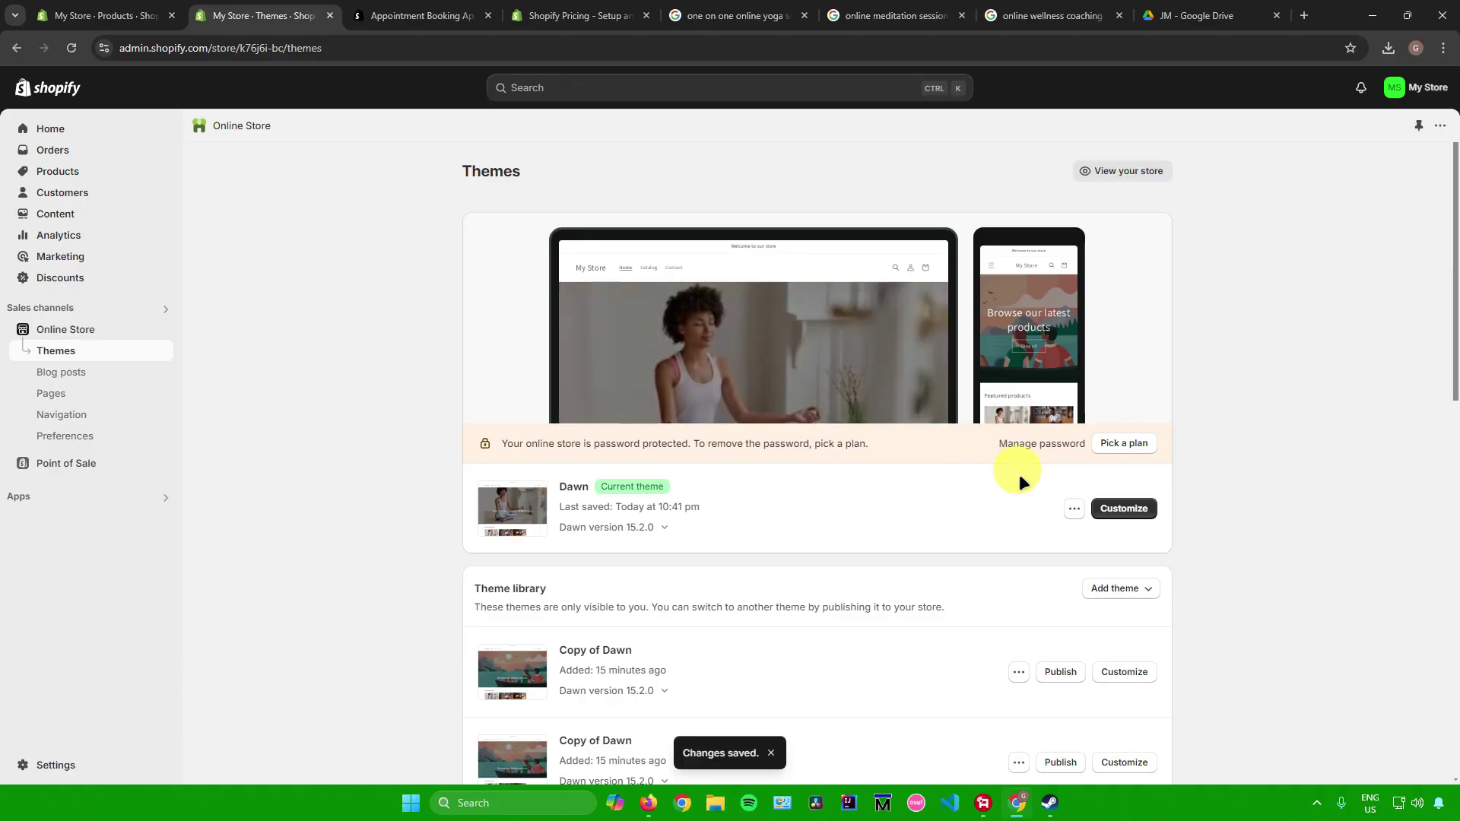
{"action": "left_click", "coordinate": [1072, 515]}
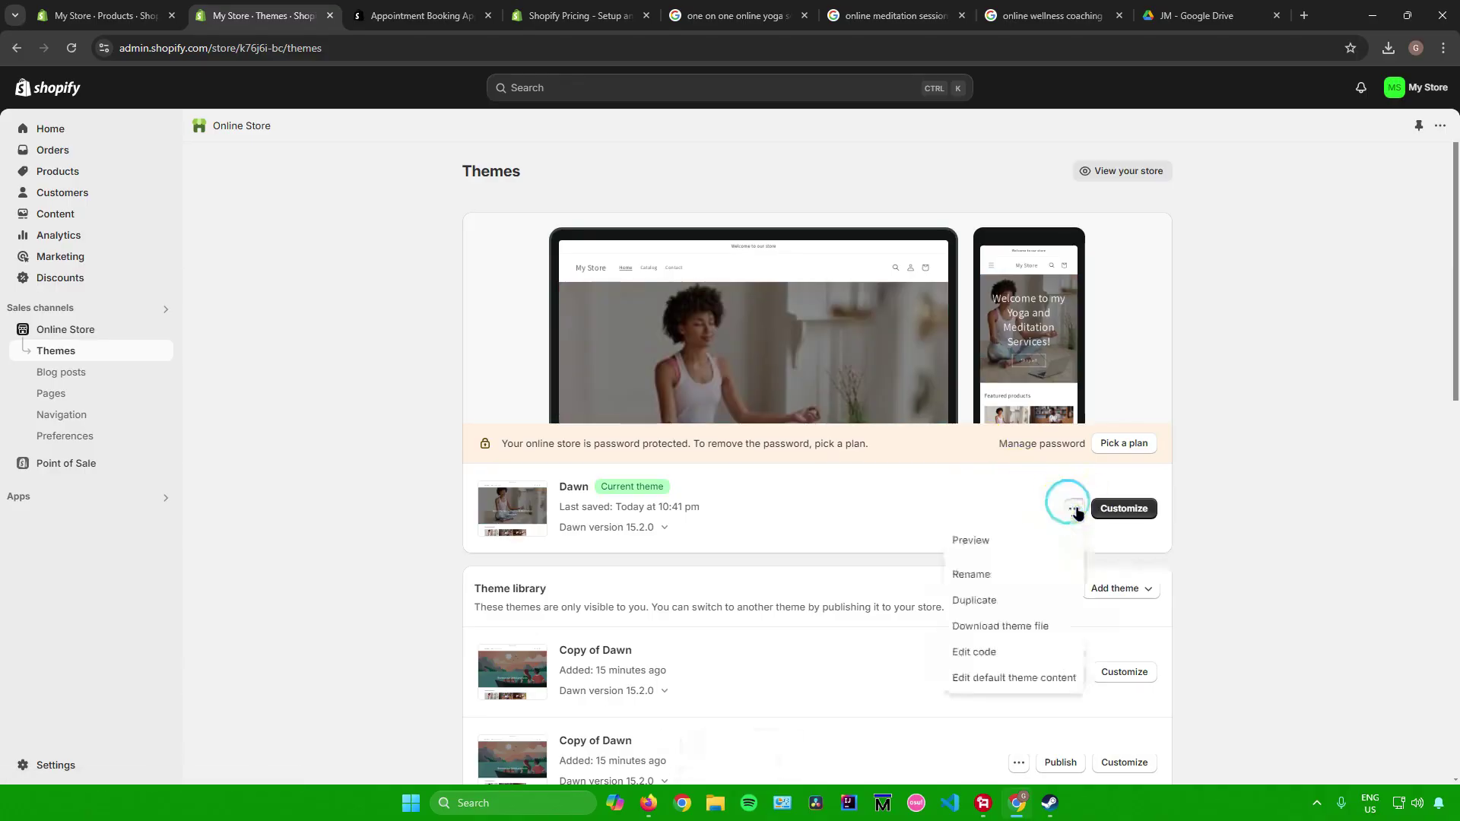
{"action": "left_click", "coordinate": [977, 541]}
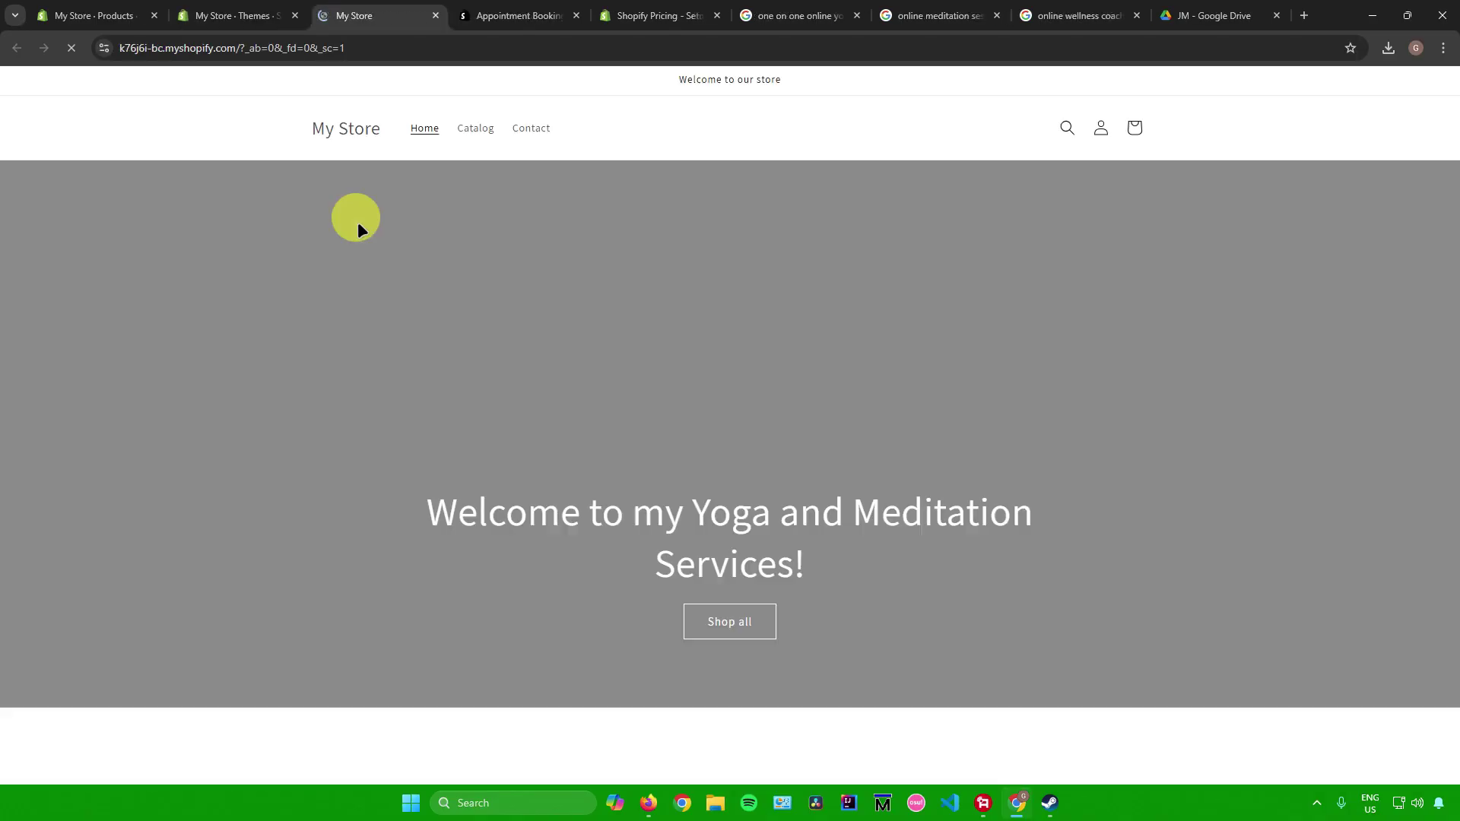
{"action": "scroll", "coordinate": [651, 365], "scroll_direction": "down", "scroll_amount": 6}
{"action": "scroll", "coordinate": [656, 379], "scroll_direction": "down", "scroll_amount": 5}
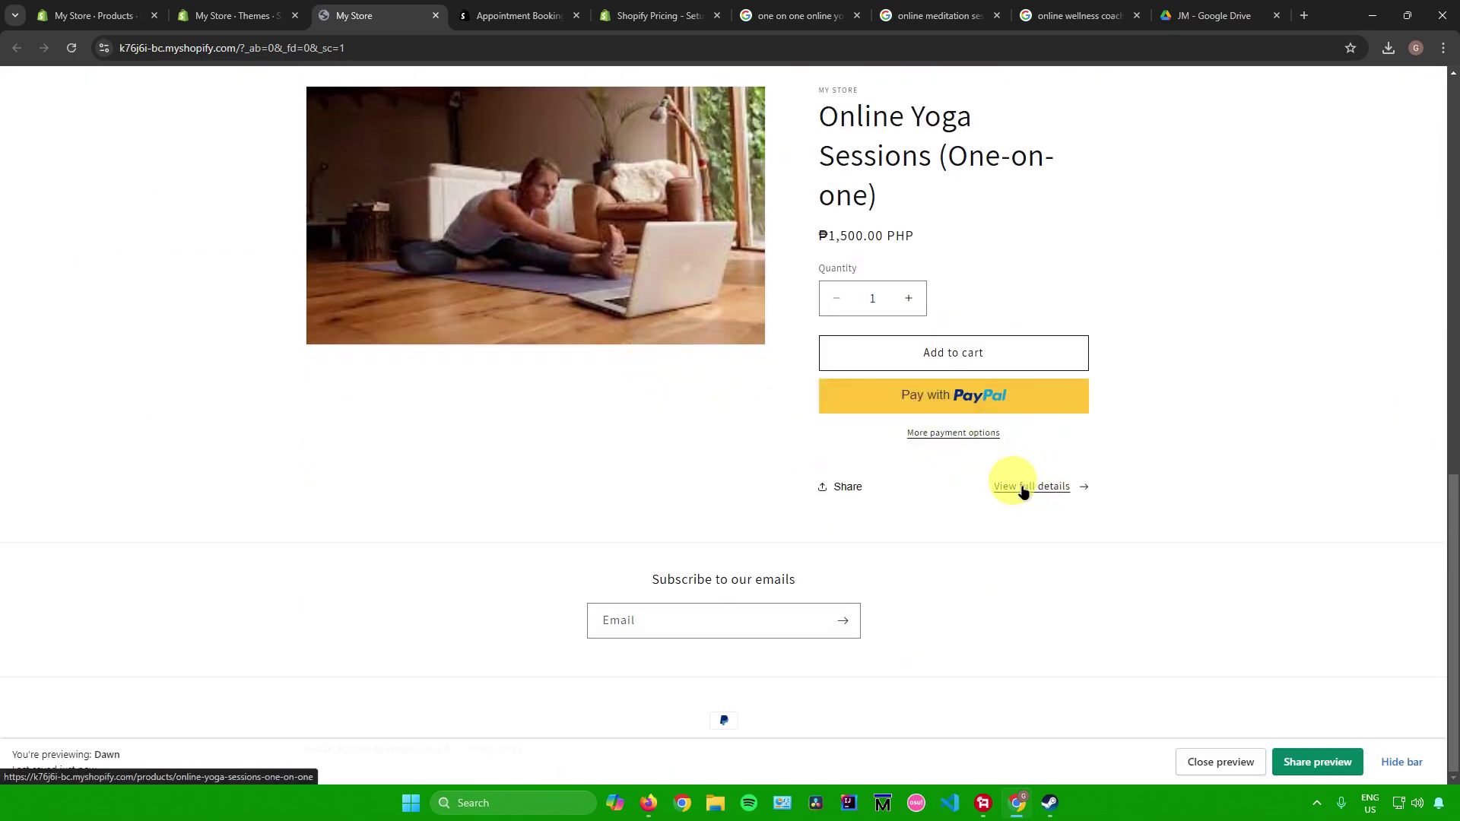
View the full details of Online Yoga Sessions (One-on-one), check its appointment scheduling window, and close the store preview
{"action": "left_click", "coordinate": [1000, 456]}
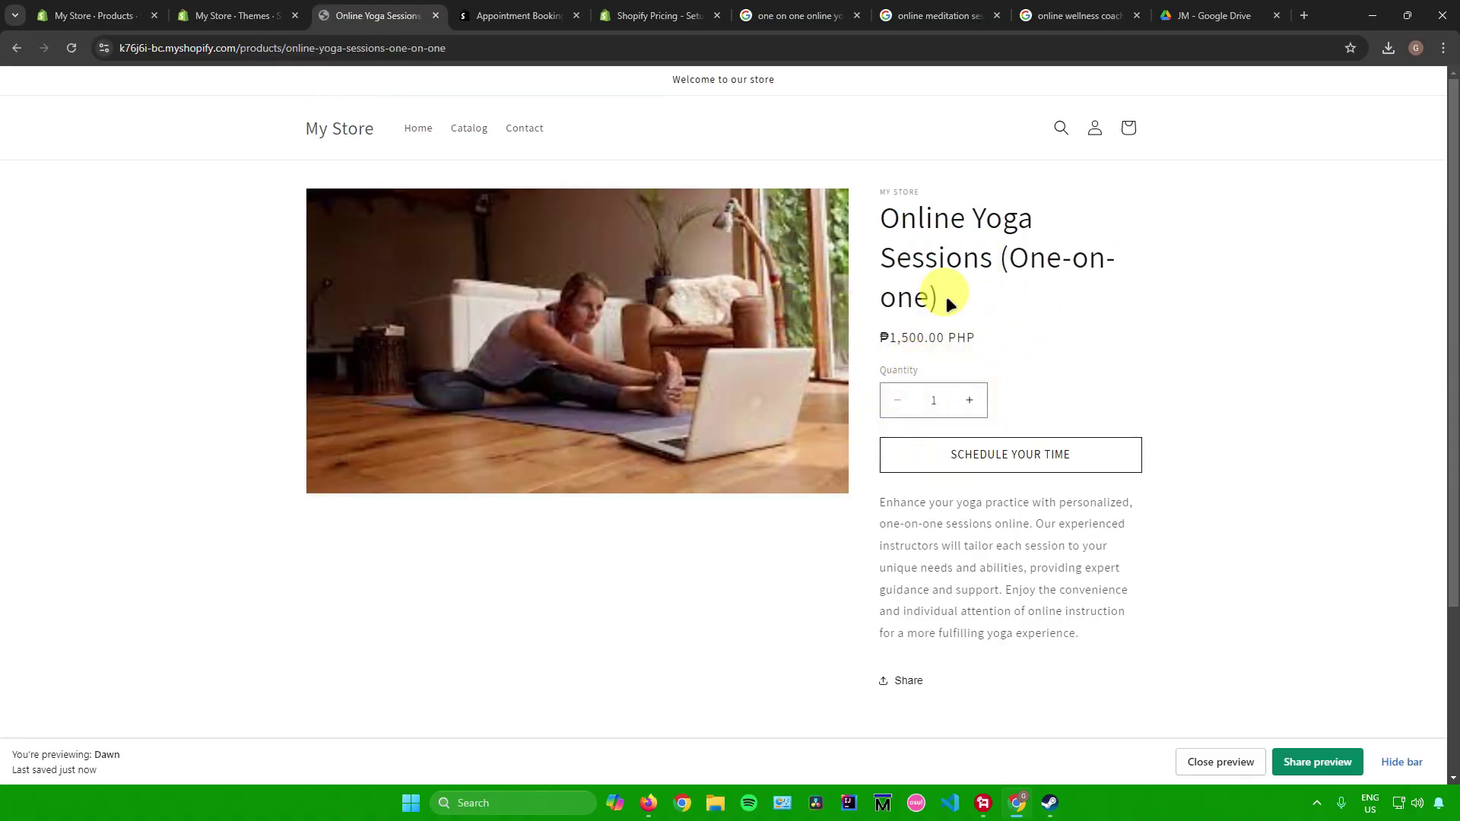
{"action": "left_click", "coordinate": [1014, 459]}
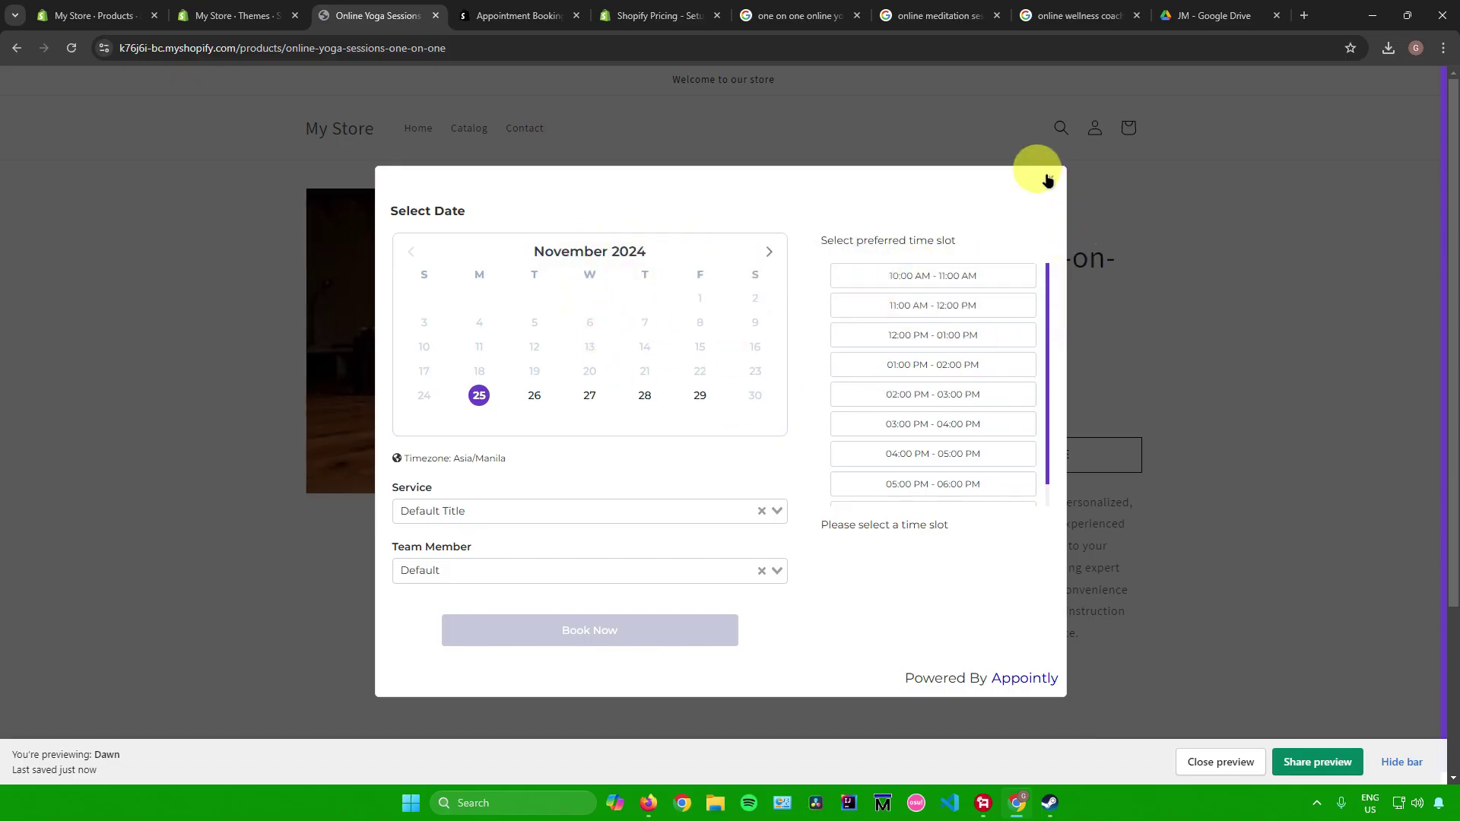
{"action": "key", "text": "ctrl+w"}
Review the store's Analytics dashboard and look through its list of available reports
{"action": "left_click", "coordinate": [77, 242]}
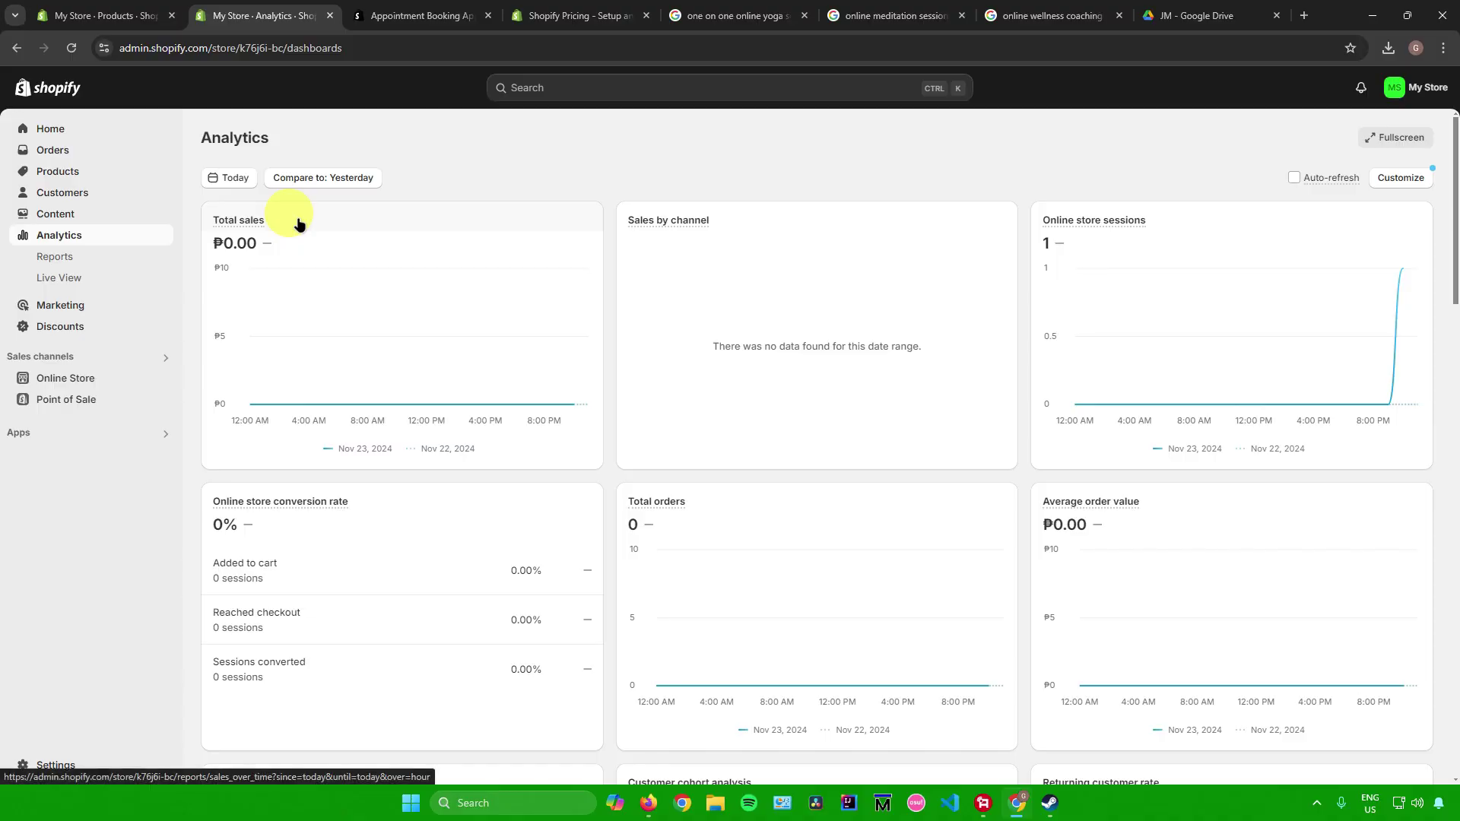
{"action": "mouse_move", "coordinate": [619, 219]}
{"action": "left_click_drag", "start_coordinate": [619, 220], "coordinate": [707, 272]}
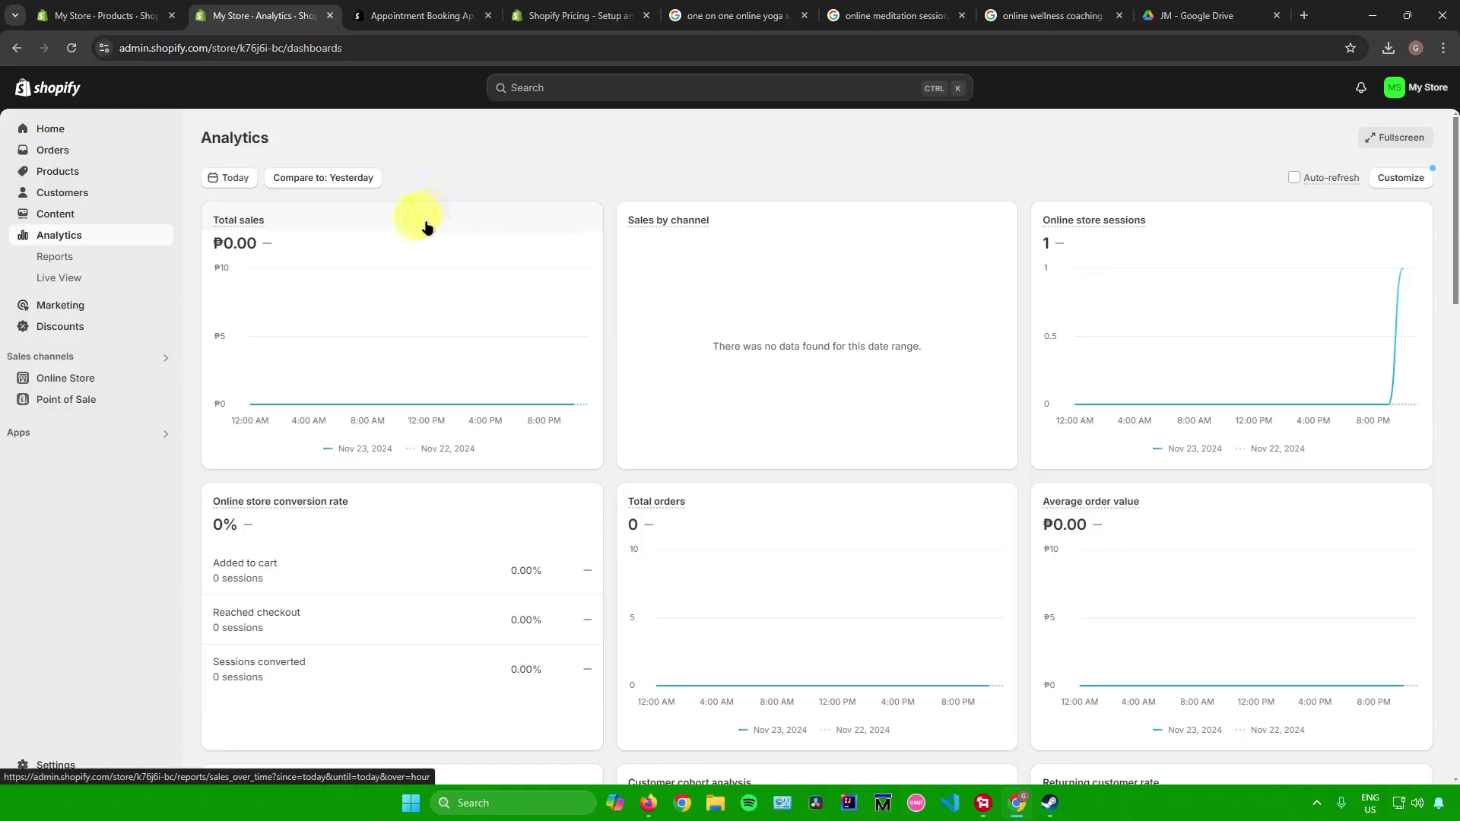
{"action": "left_click", "coordinate": [84, 267]}
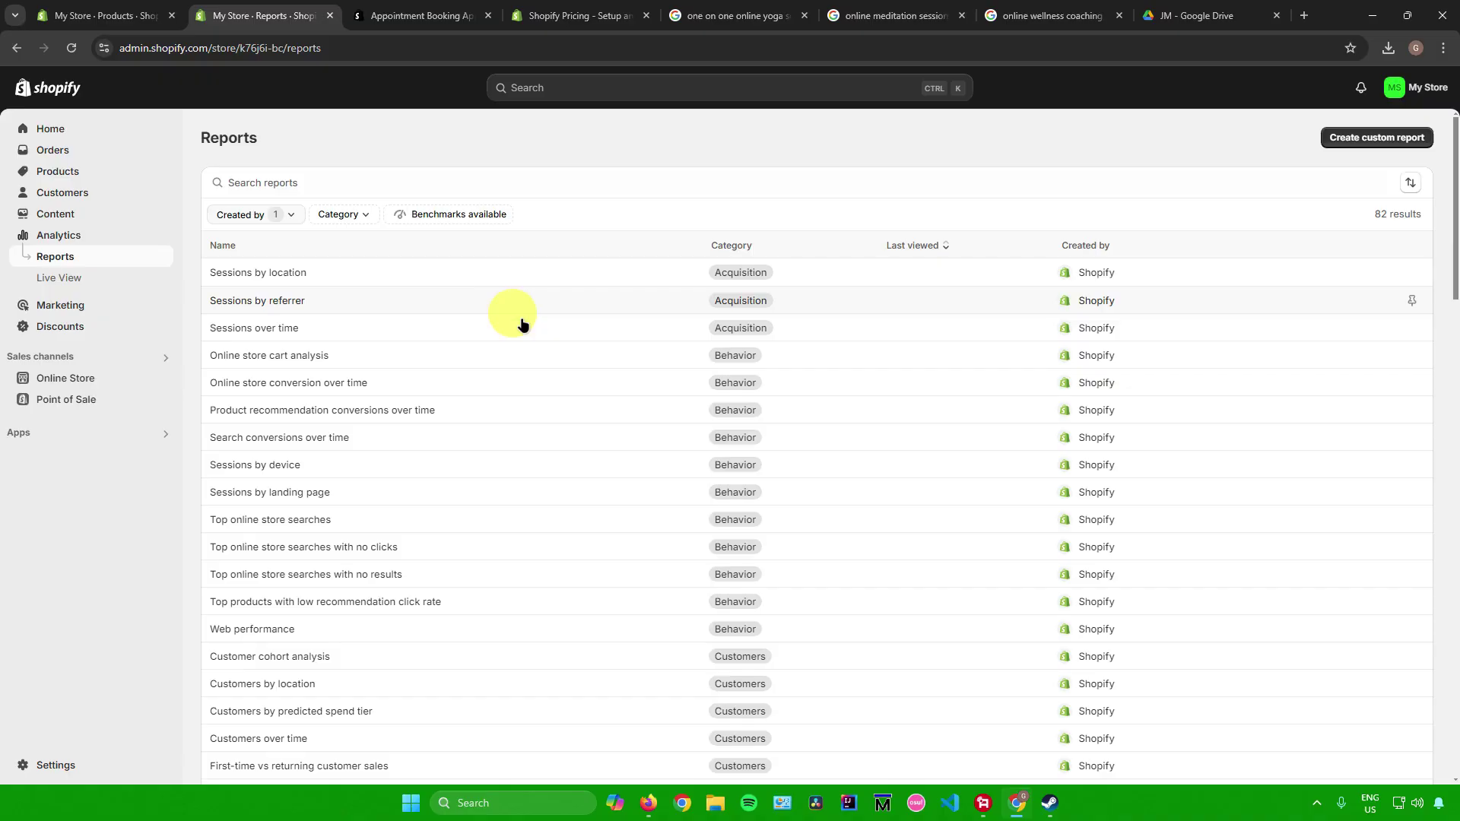
{"action": "scroll", "coordinate": [554, 336], "scroll_direction": "down", "scroll_amount": 5}
{"action": "scroll", "coordinate": [554, 342], "scroll_direction": "up", "scroll_amount": 5}
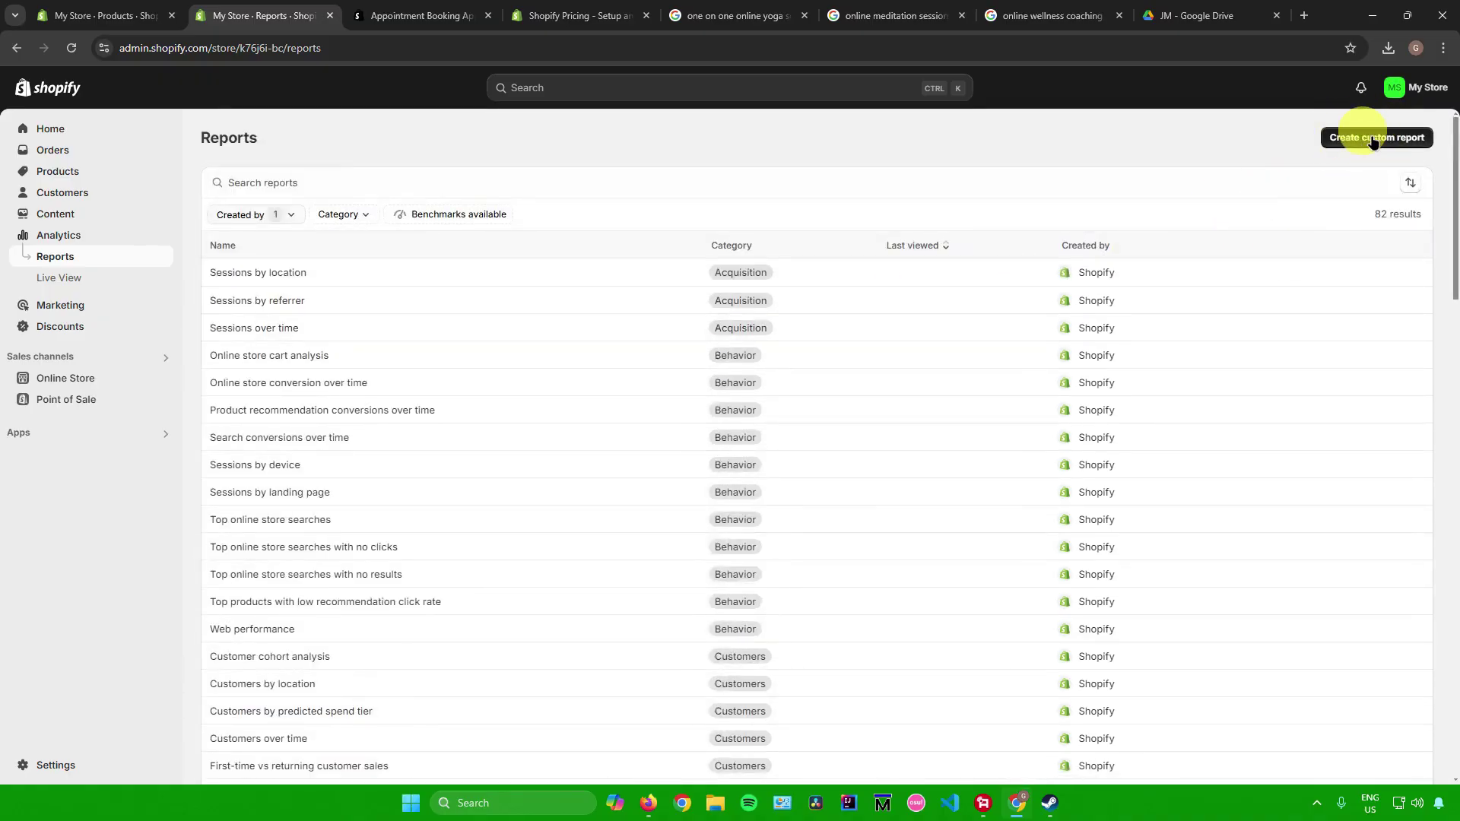
Examine the store's Live View and rotate its globe from Africa toward Asia
{"action": "left_click", "coordinate": [58, 277]}
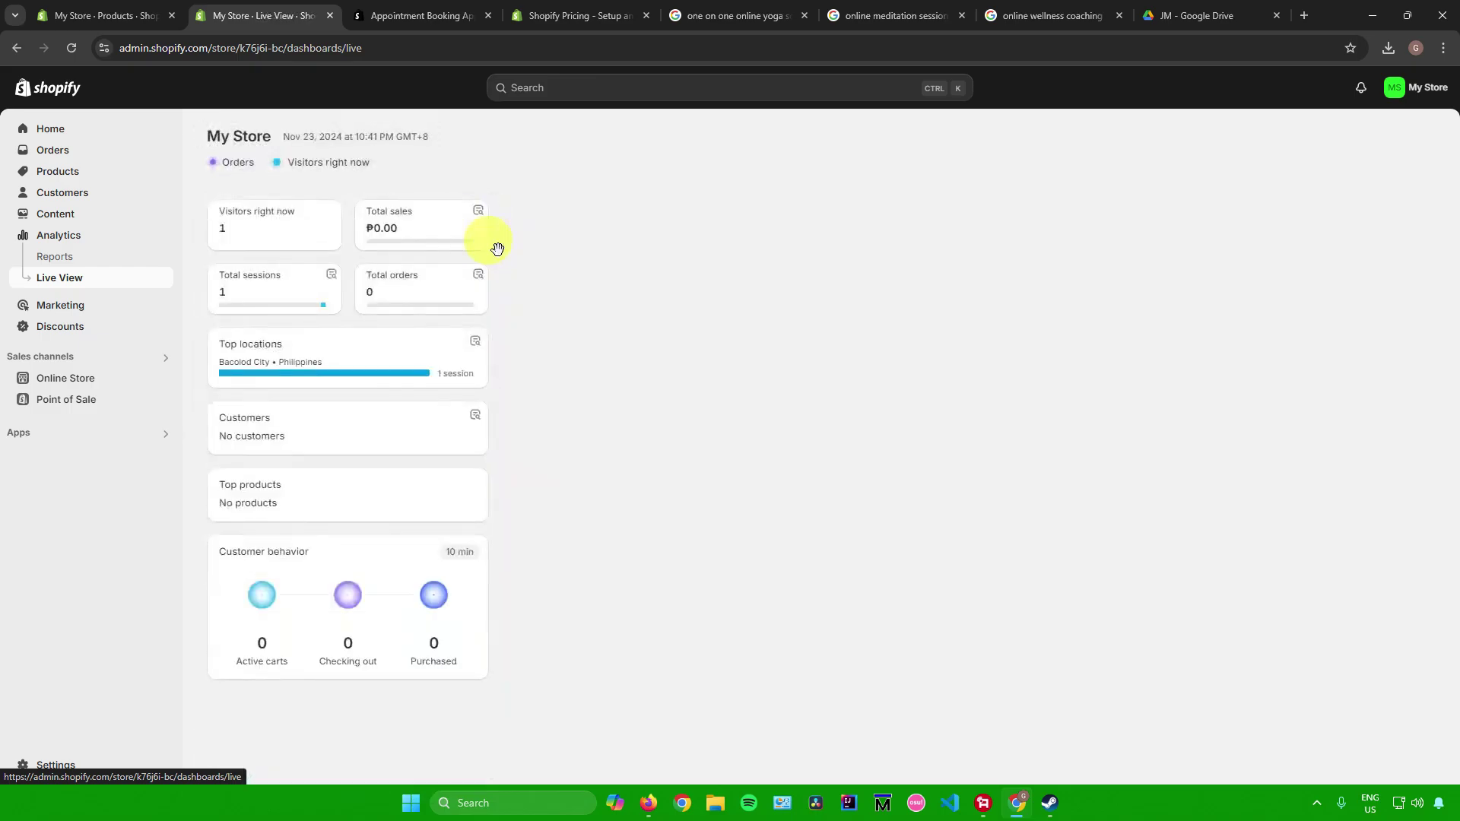
{"action": "left_click_drag", "start_coordinate": [858, 276], "coordinate": [759, 244]}
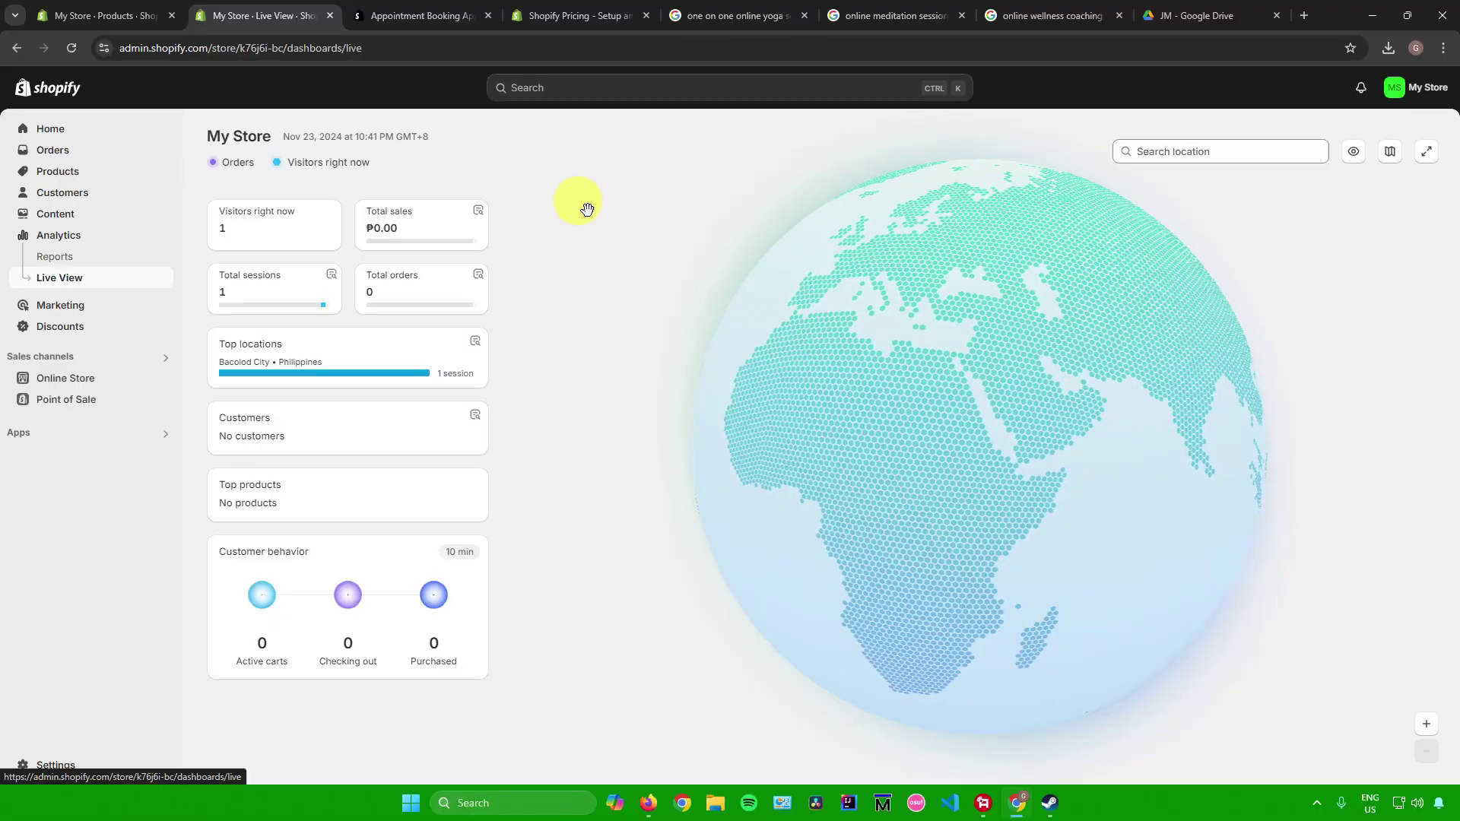
{"action": "left_click_drag", "start_coordinate": [852, 339], "coordinate": [632, 336]}
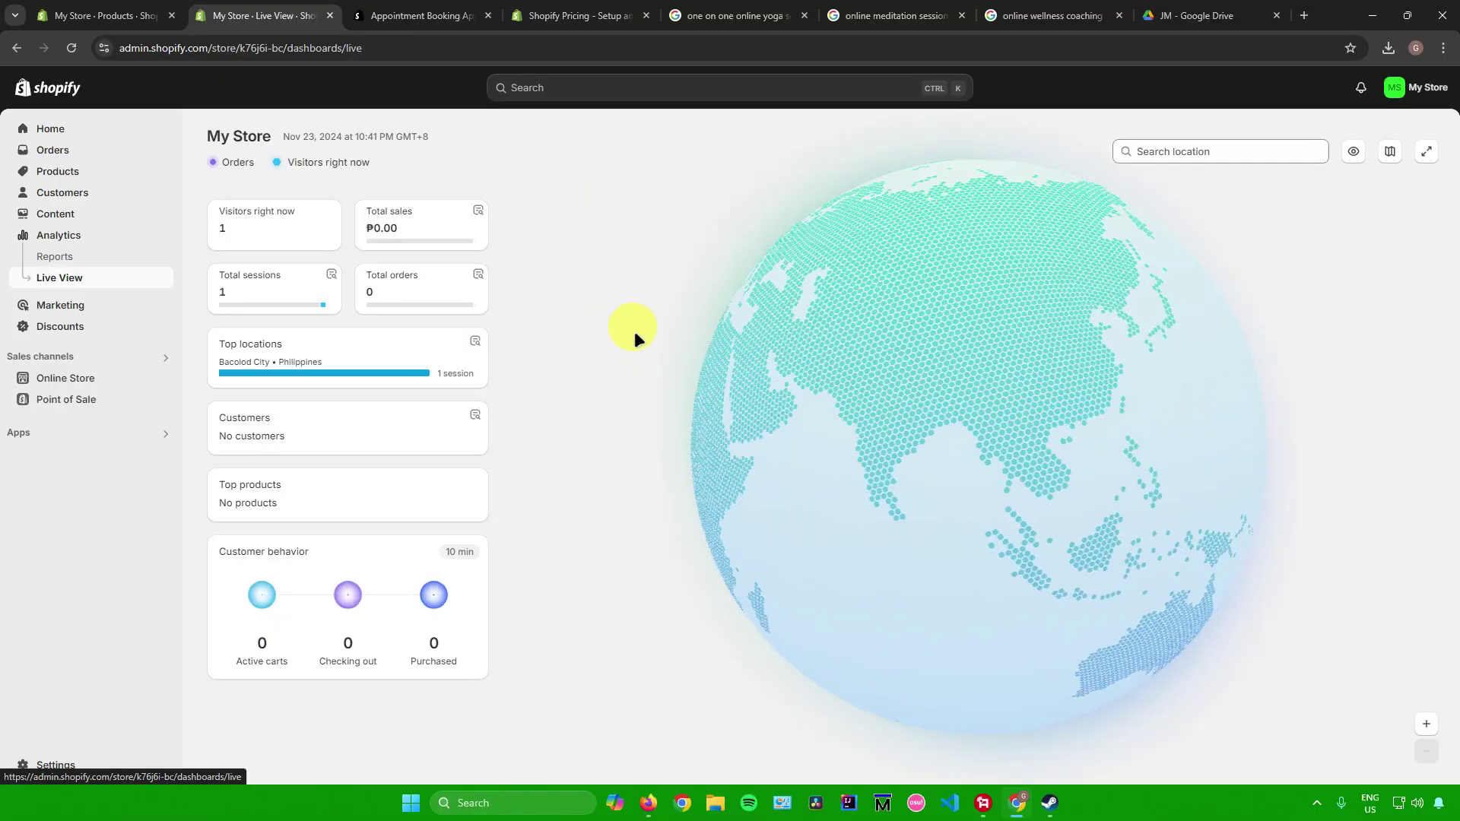
Start an Amount off order discount using the Discount code method and generate a random code for it
{"action": "left_click", "coordinate": [79, 378]}
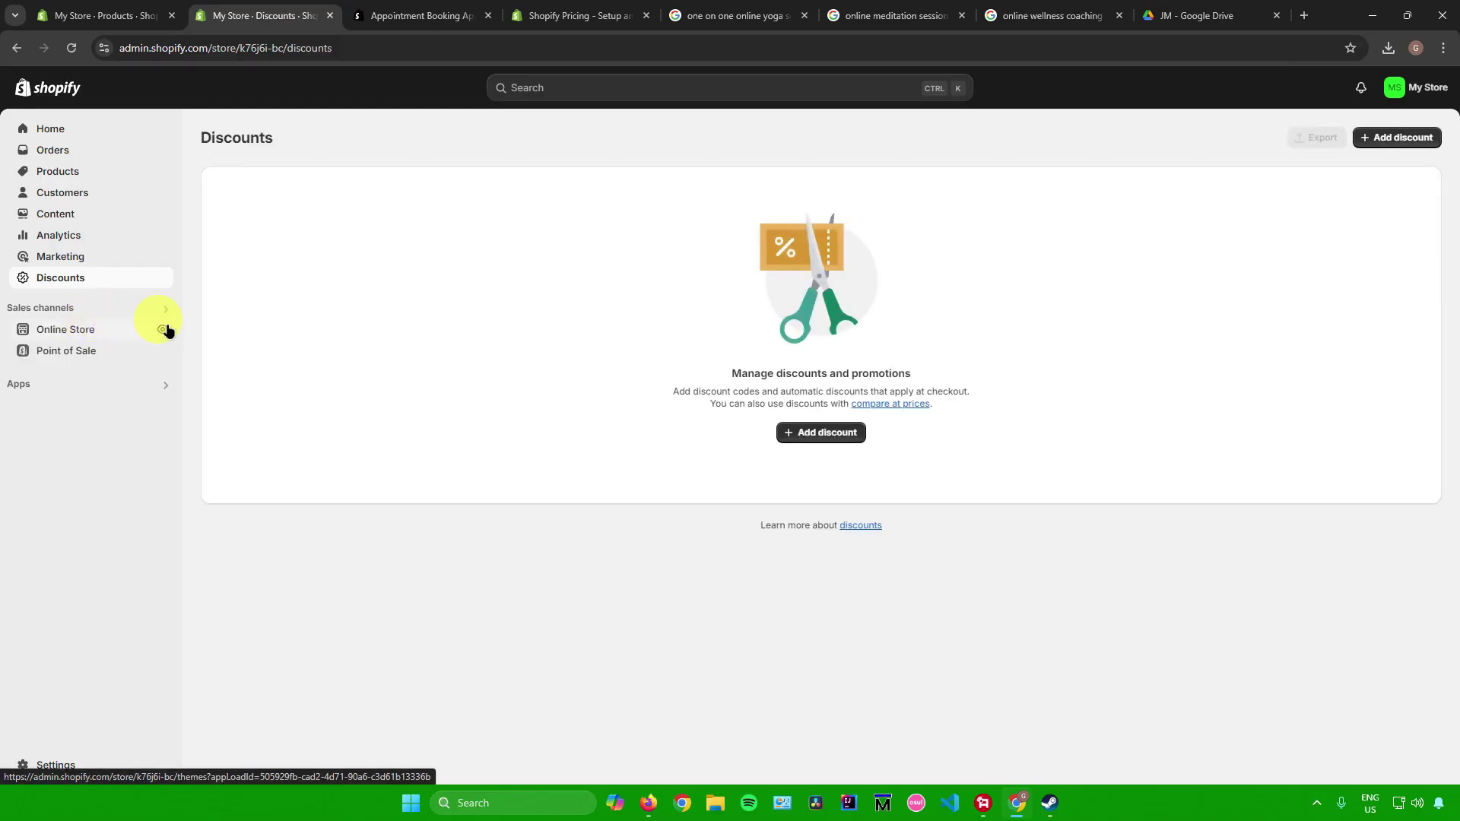
{"action": "left_click", "coordinate": [806, 431]}
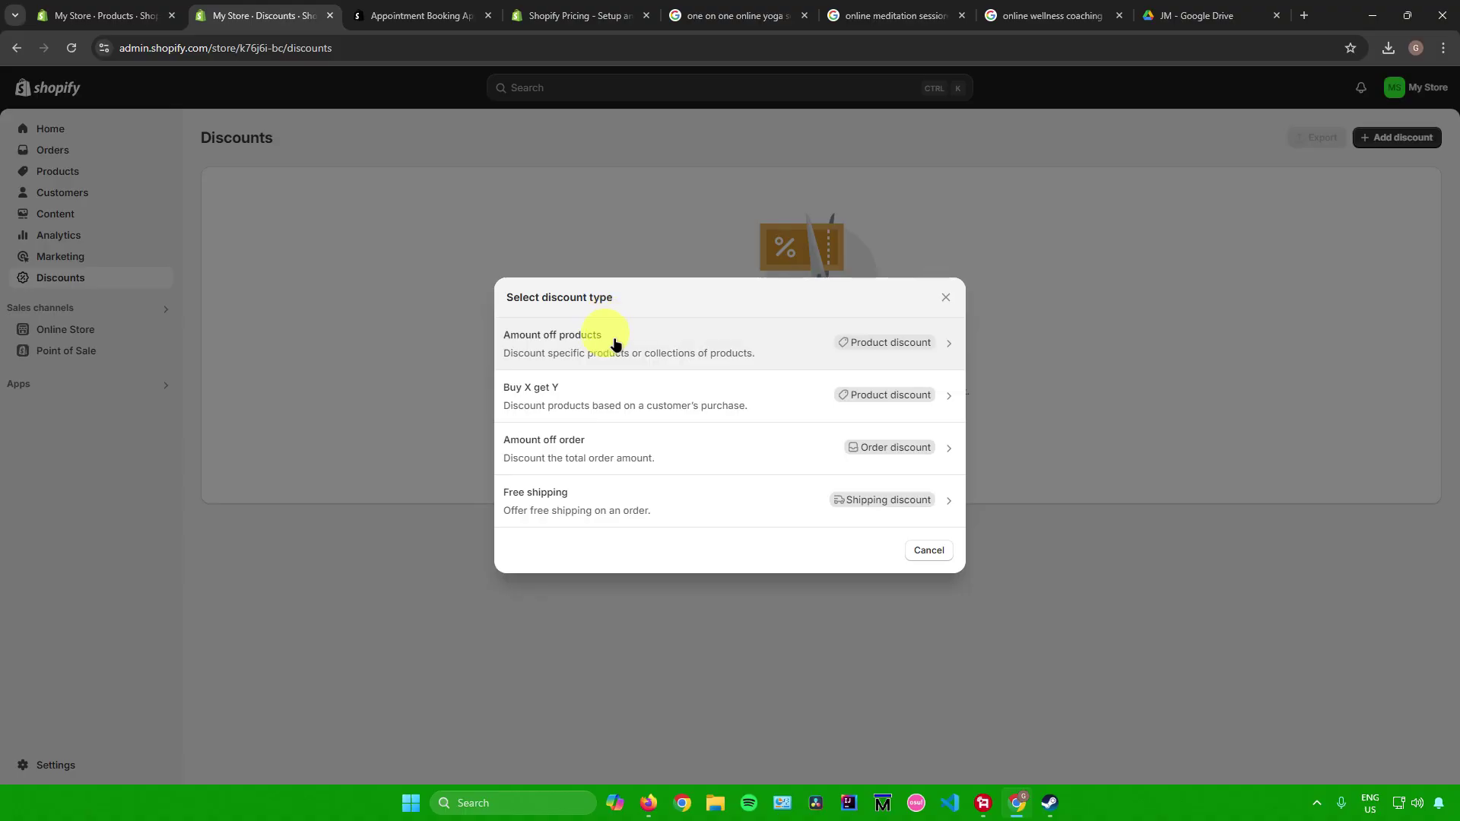
{"action": "left_click", "coordinate": [600, 456]}
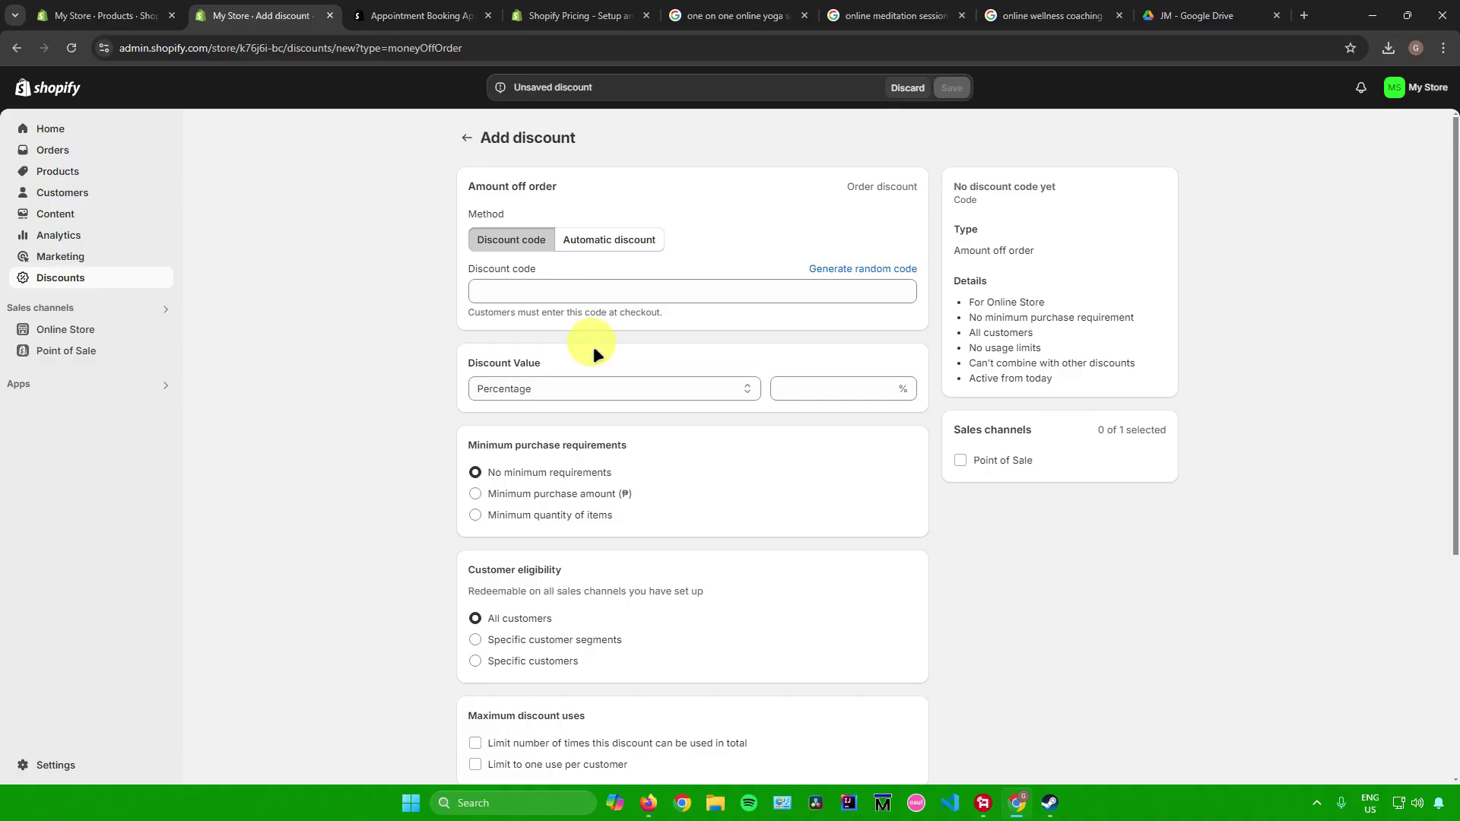
{"action": "left_click", "coordinate": [473, 213]}
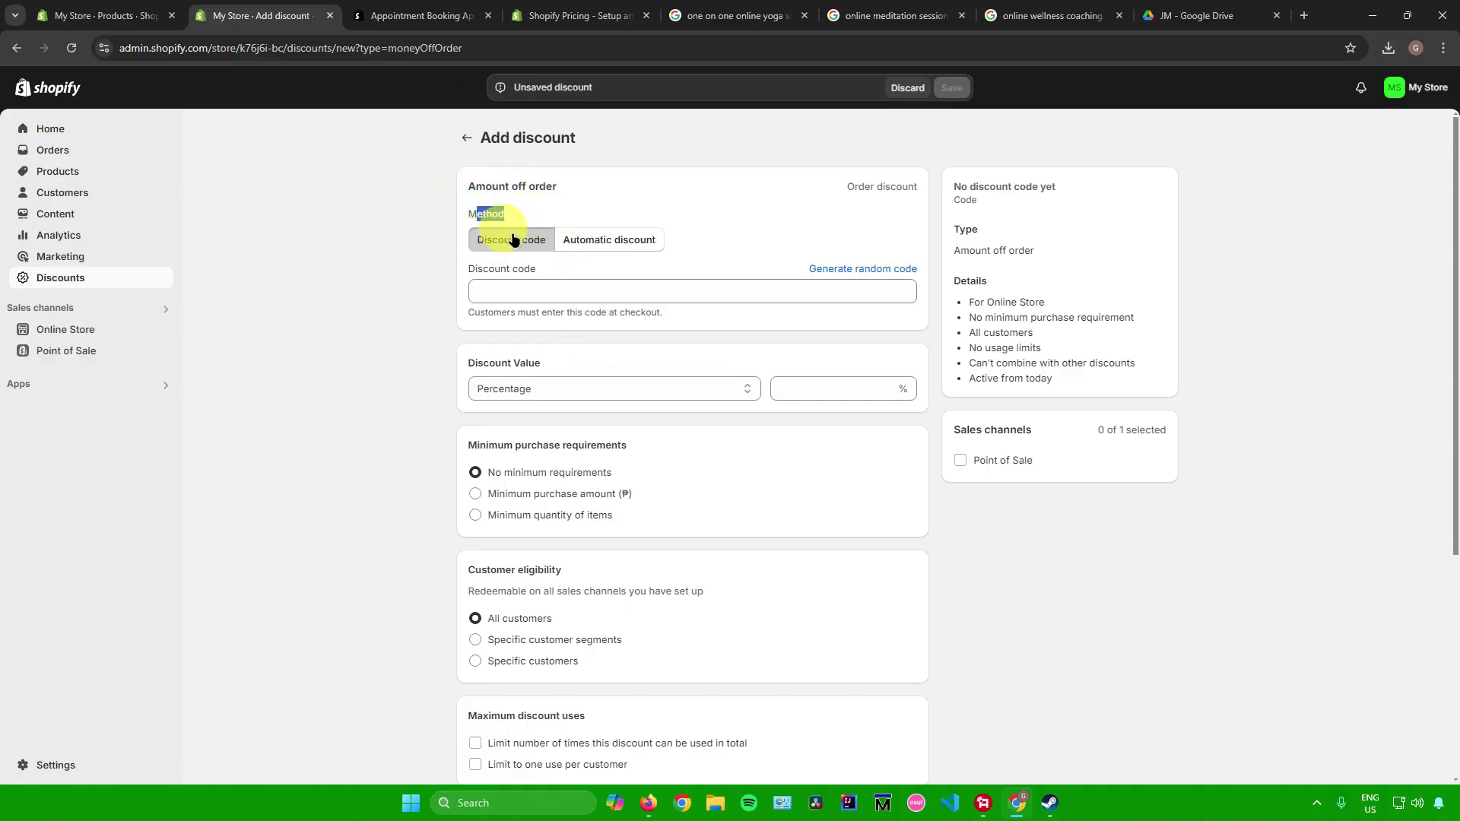
{"action": "left_click", "coordinate": [602, 241]}
{"action": "left_click", "coordinate": [524, 242]}
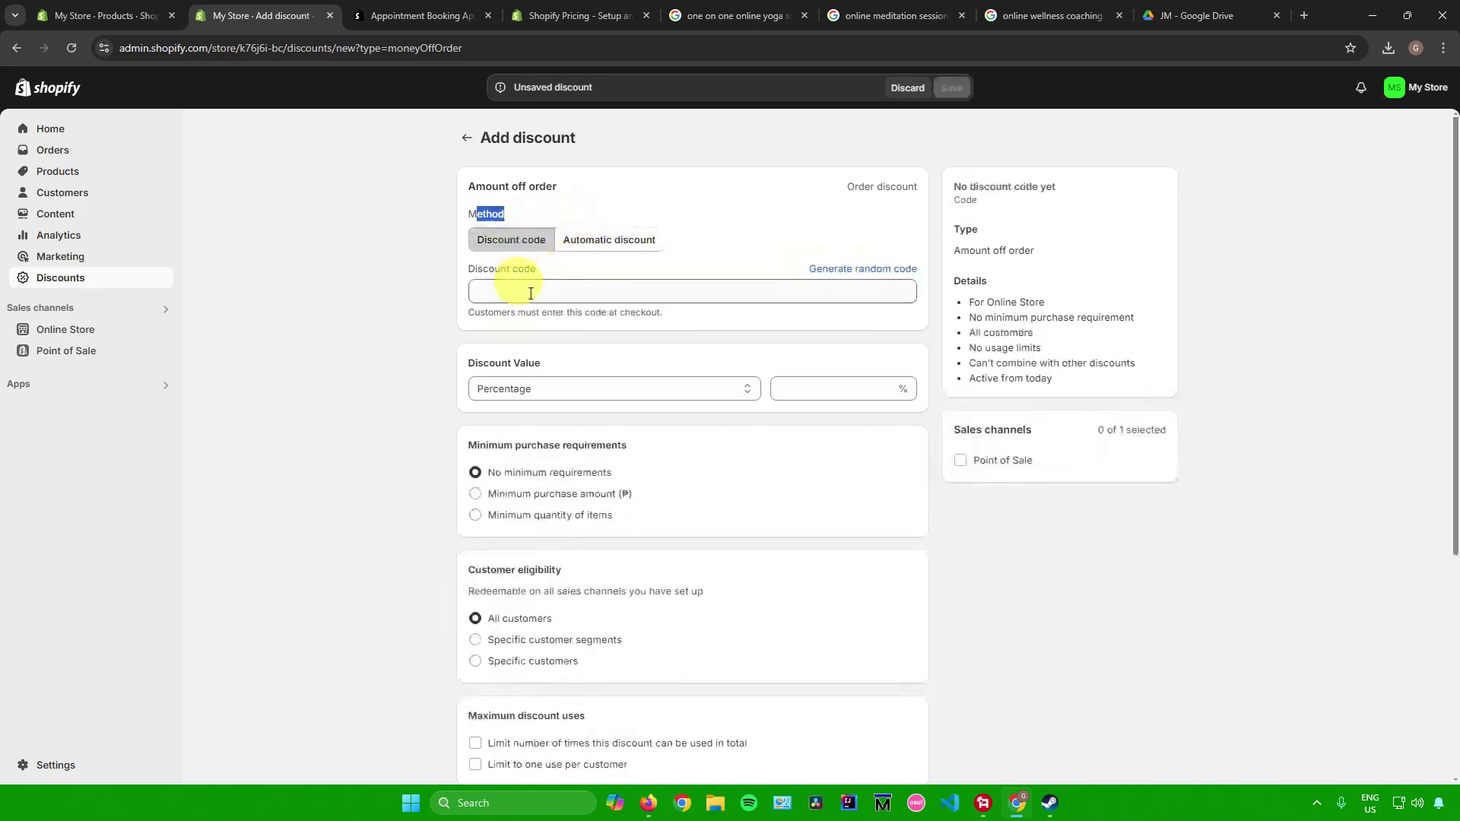
{"action": "left_click", "coordinate": [548, 271]}
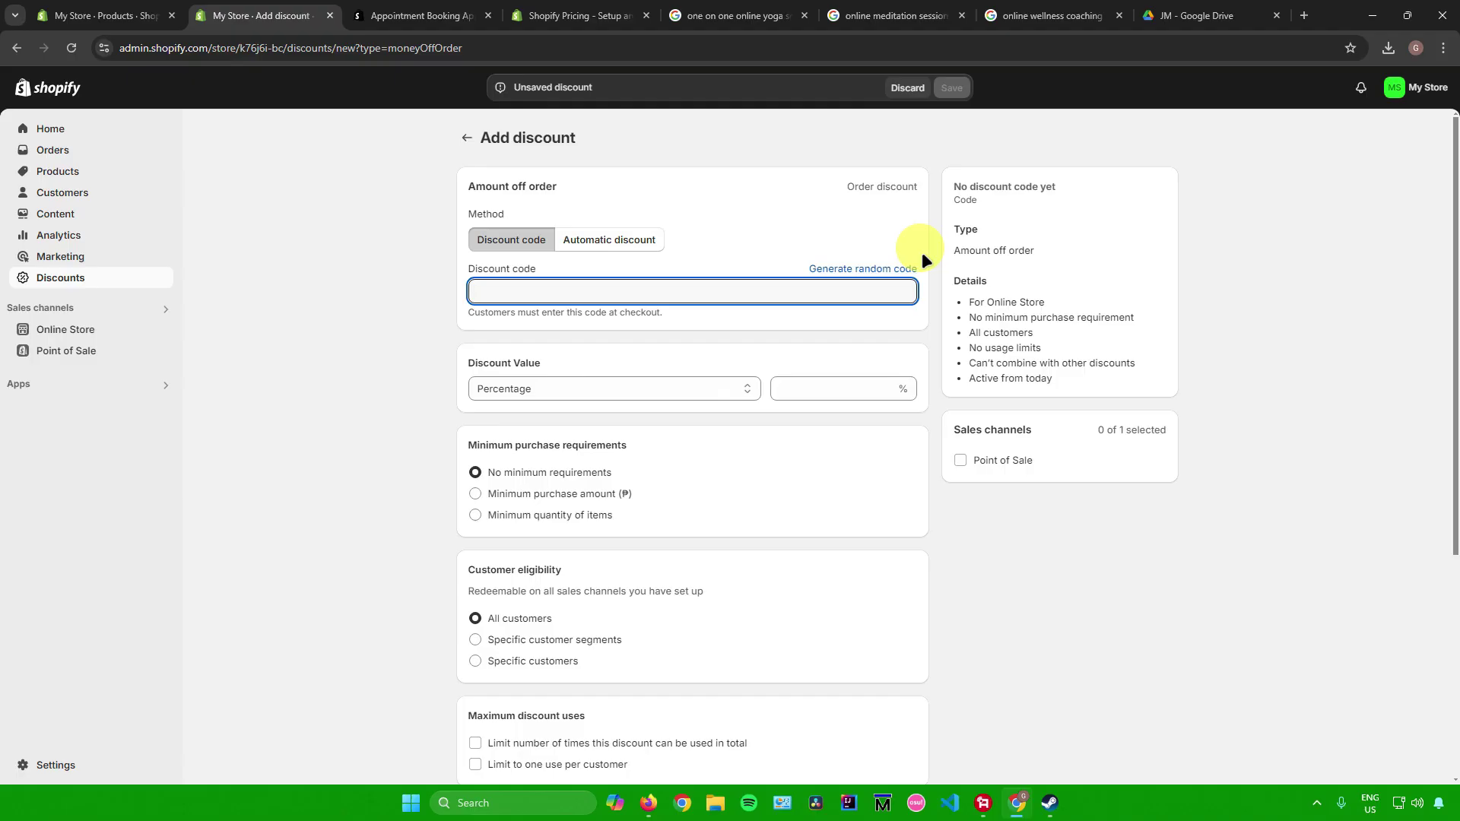
{"action": "left_click", "coordinate": [878, 272]}
Set the order discount's value to a percentage of 5%
{"action": "left_click", "coordinate": [597, 386]}
{"action": "left_click", "coordinate": [573, 383]}
{"action": "left_click", "coordinate": [575, 386]}
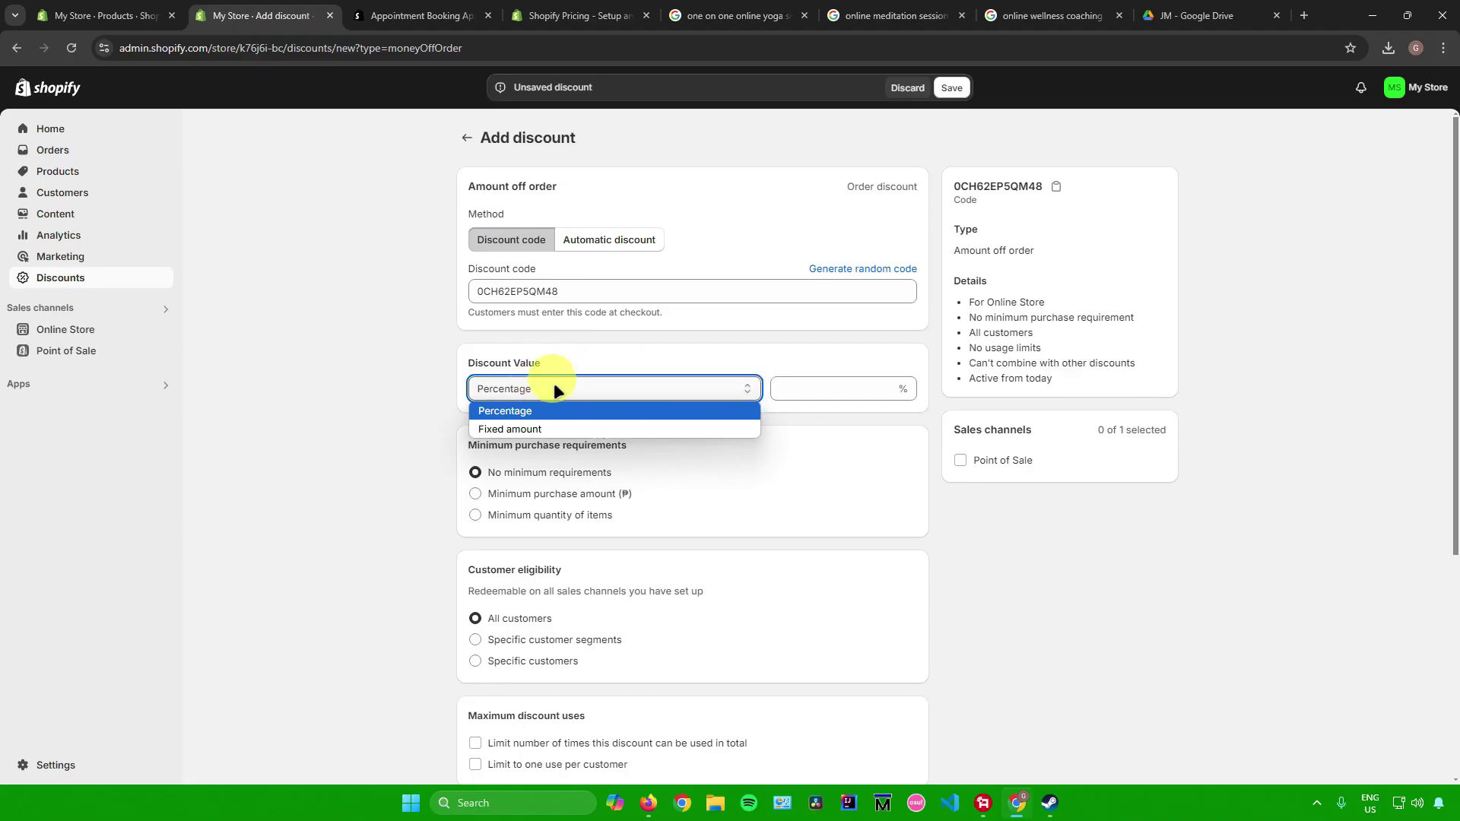
{"action": "left_click", "coordinate": [567, 410]}
{"action": "left_click", "coordinate": [805, 382]}
{"action": "type", "text": "5"}
{"action": "left_click", "coordinate": [1031, 589]}
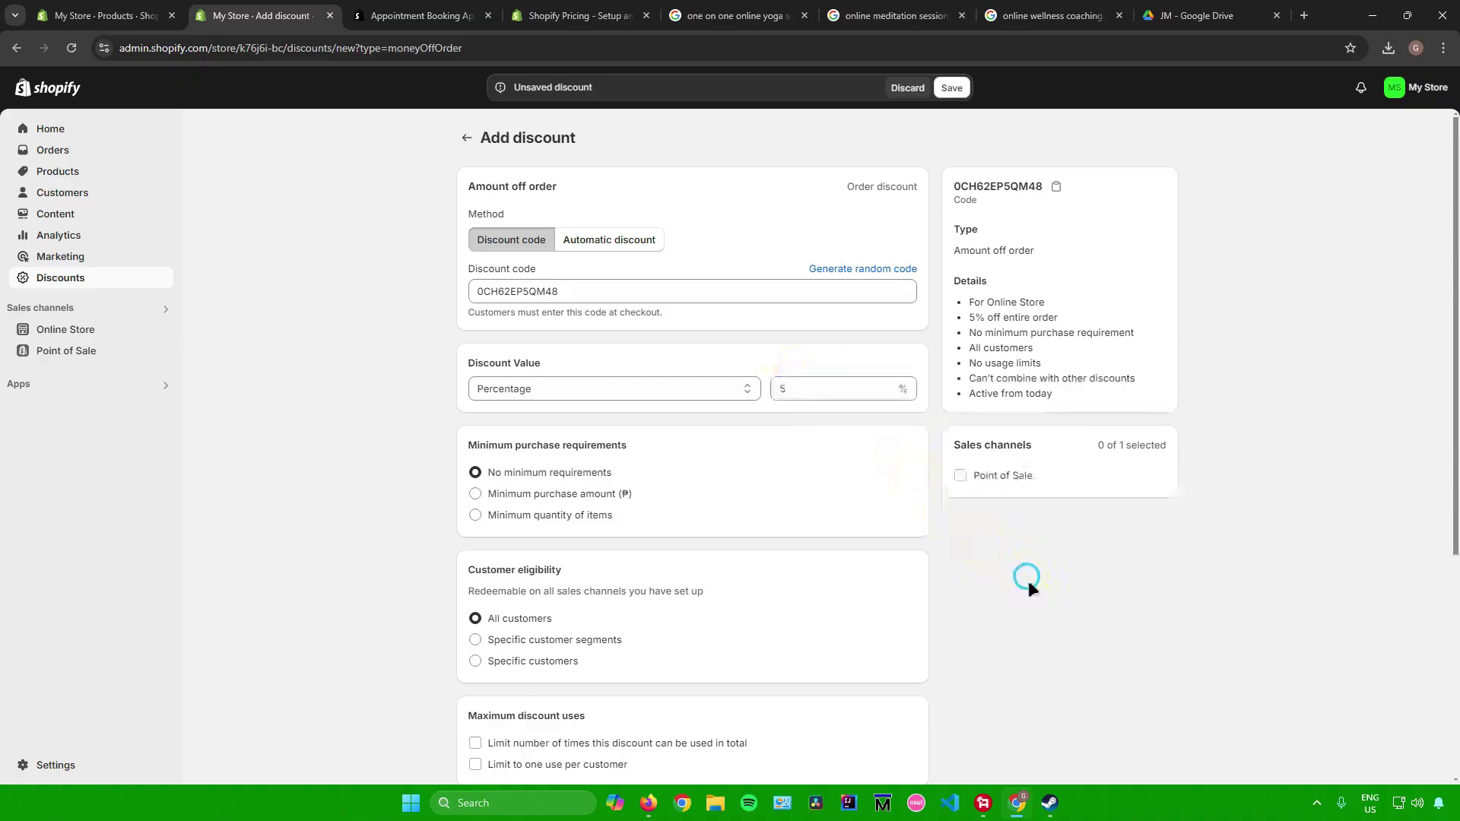
Review the discount's minimum purchase requirements, customer eligibility, maximum uses and combinations options
{"action": "left_click_drag", "start_coordinate": [473, 444], "coordinate": [638, 450]}
{"action": "scroll", "coordinate": [639, 450], "scroll_direction": "down", "scroll_amount": 2}
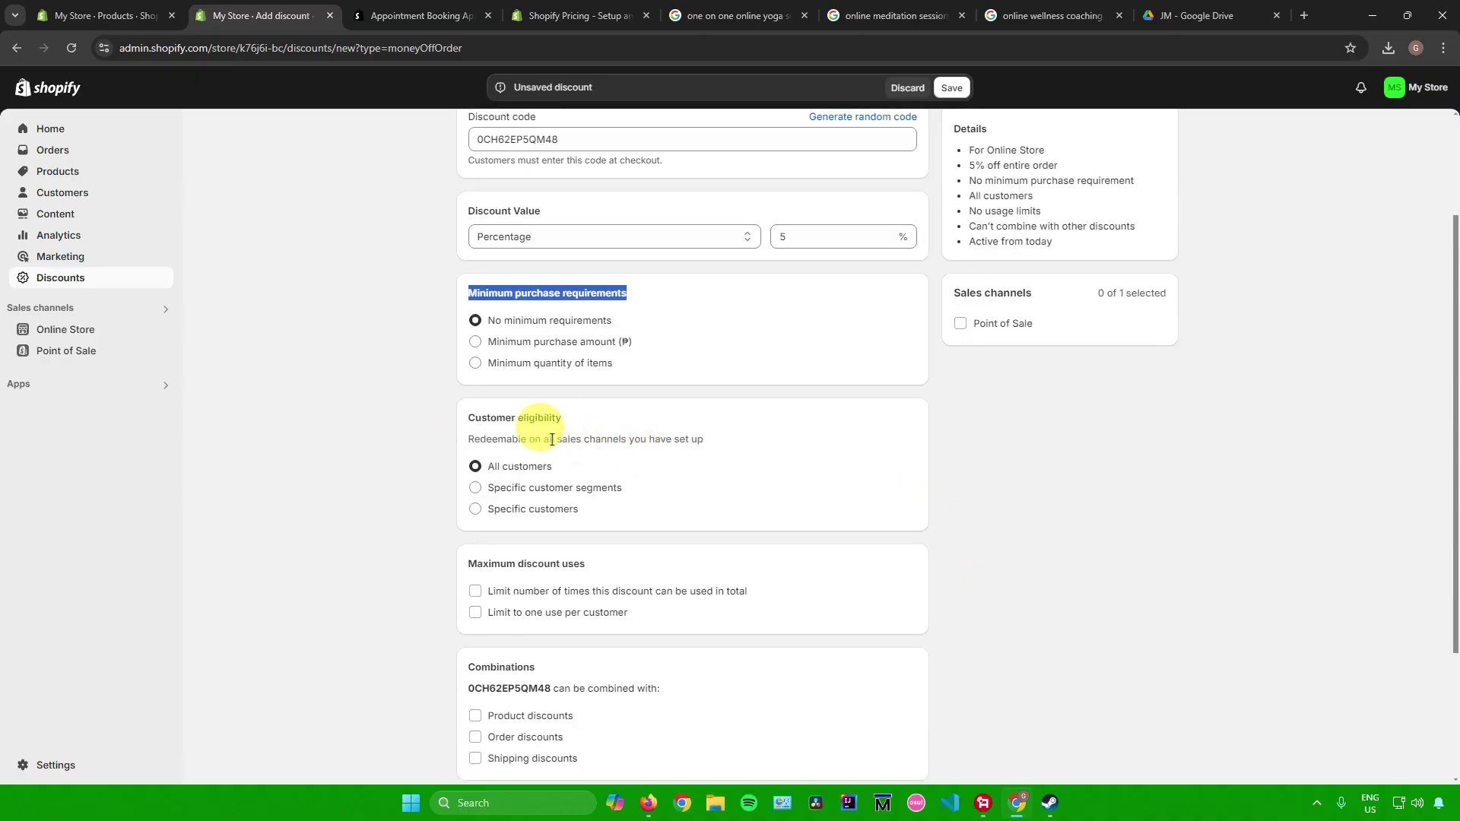
{"action": "left_click_drag", "start_coordinate": [463, 417], "coordinate": [552, 419]}
{"action": "left_click_drag", "start_coordinate": [465, 293], "coordinate": [627, 293]}
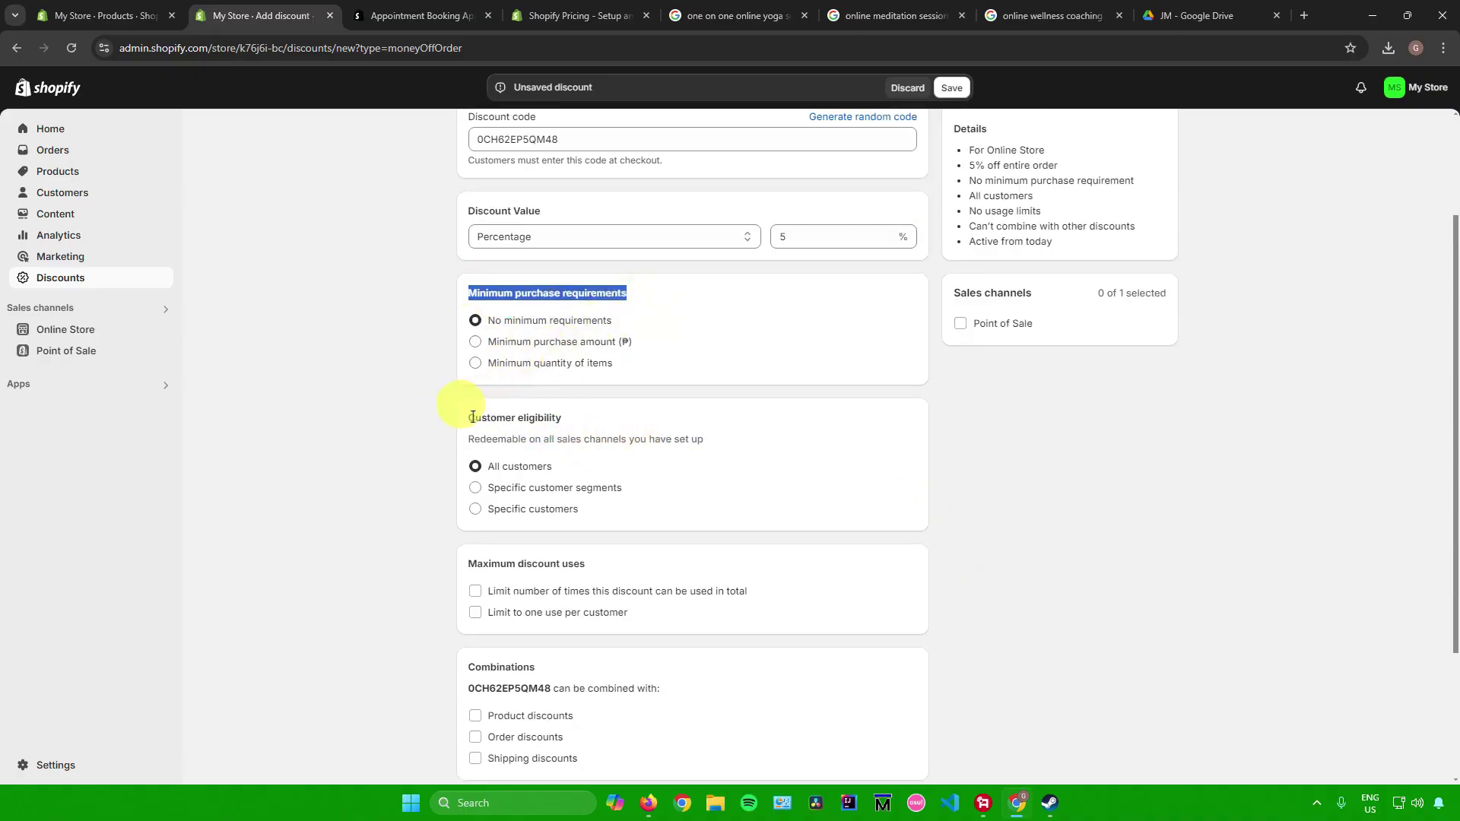
{"action": "left_click_drag", "start_coordinate": [466, 416], "coordinate": [567, 420]}
{"action": "scroll", "coordinate": [509, 411], "scroll_direction": "down", "scroll_amount": 2}
{"action": "left_click_drag", "start_coordinate": [467, 417], "coordinate": [547, 456]}
{"action": "scroll", "coordinate": [476, 467], "scroll_direction": "down", "scroll_amount": 1}
{"action": "left_click_drag", "start_coordinate": [468, 478], "coordinate": [547, 480]}
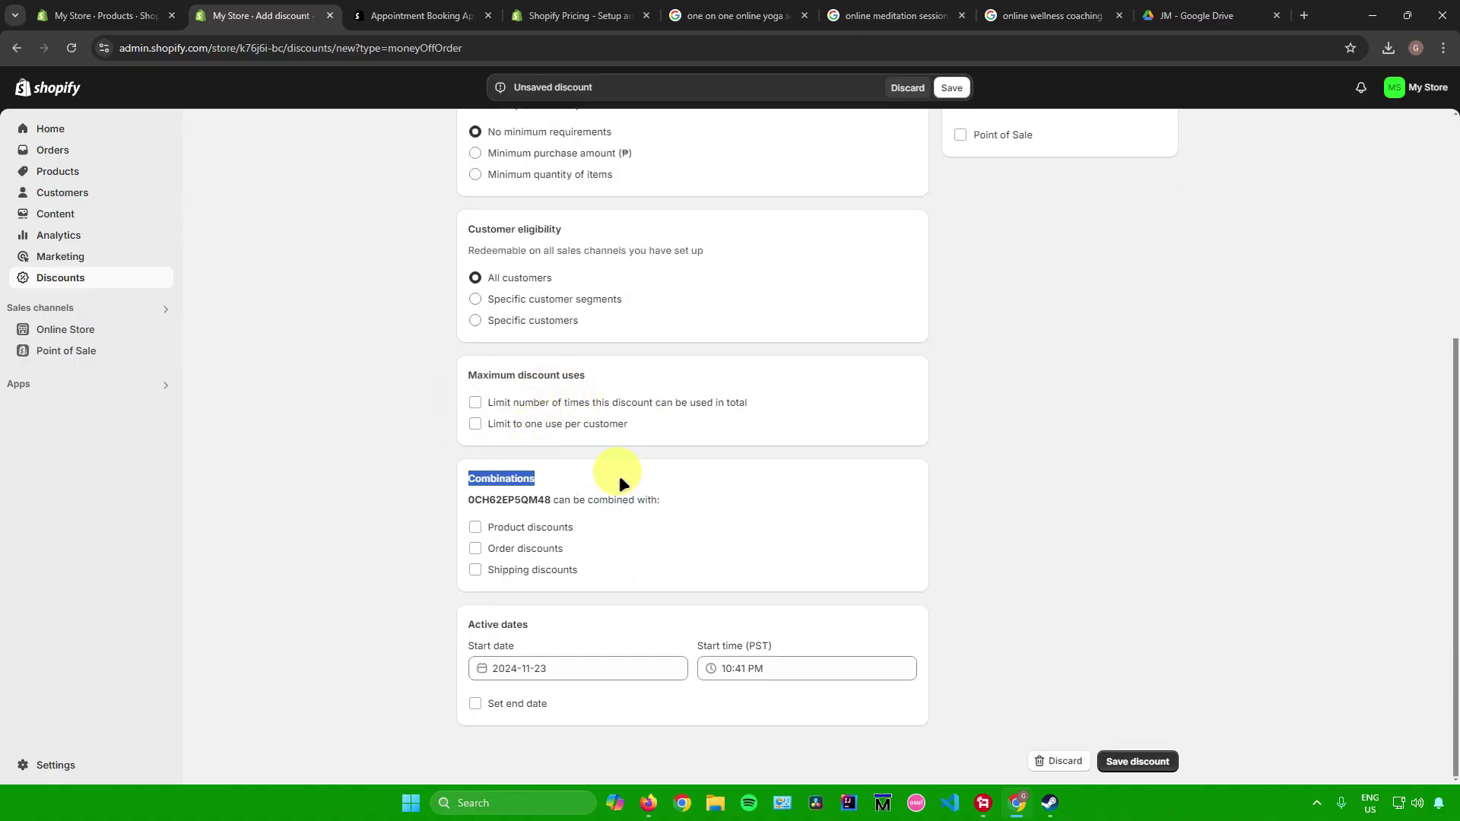
{"action": "scroll", "coordinate": [574, 449], "scroll_direction": "up", "scroll_amount": 3}
{"action": "scroll", "coordinate": [573, 450], "scroll_direction": "down", "scroll_amount": 3}
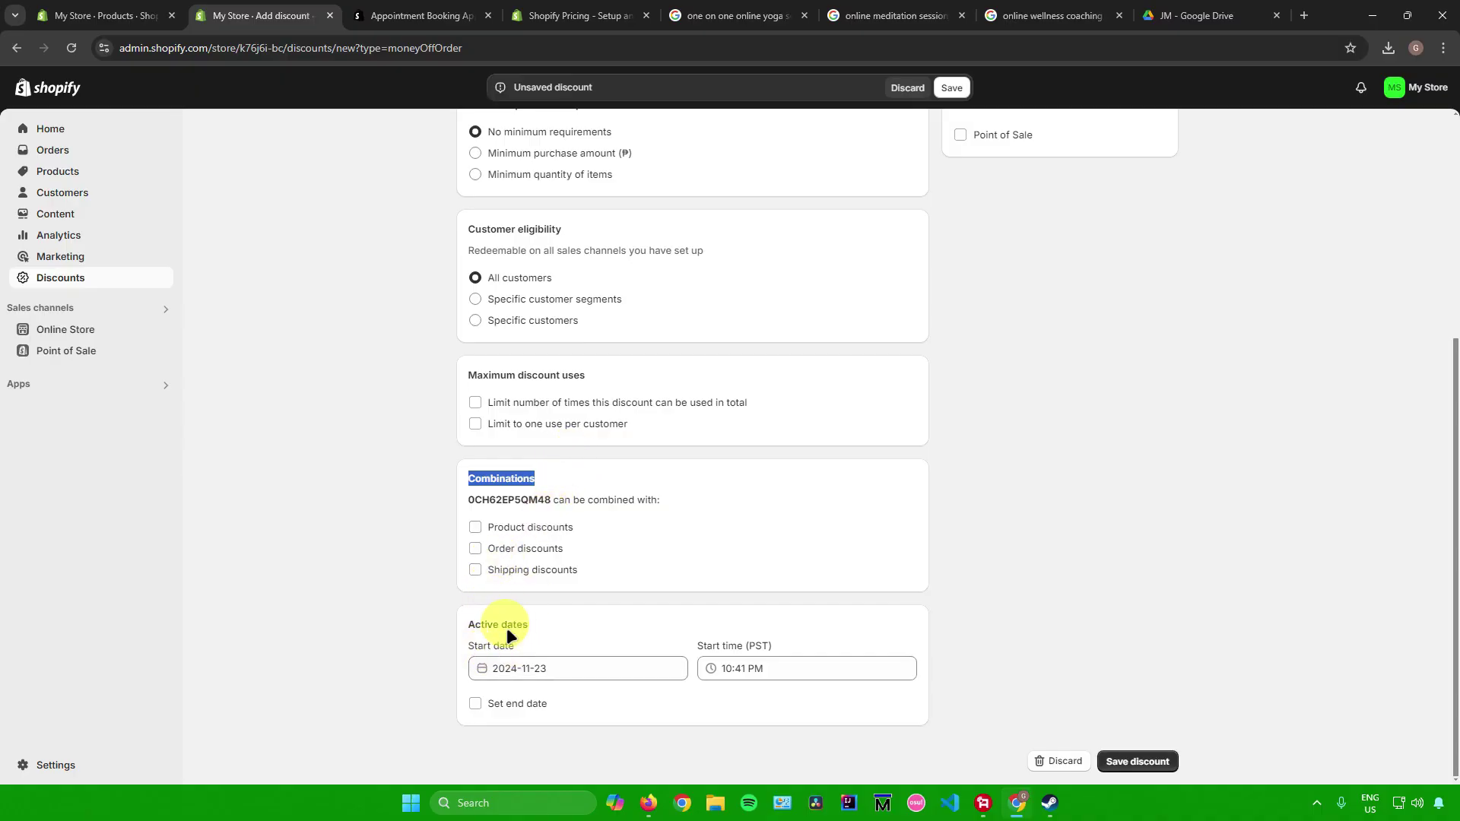
Enable an end date for the discount, check its active date and time fields, and save the discount
{"action": "left_click", "coordinate": [477, 701]}
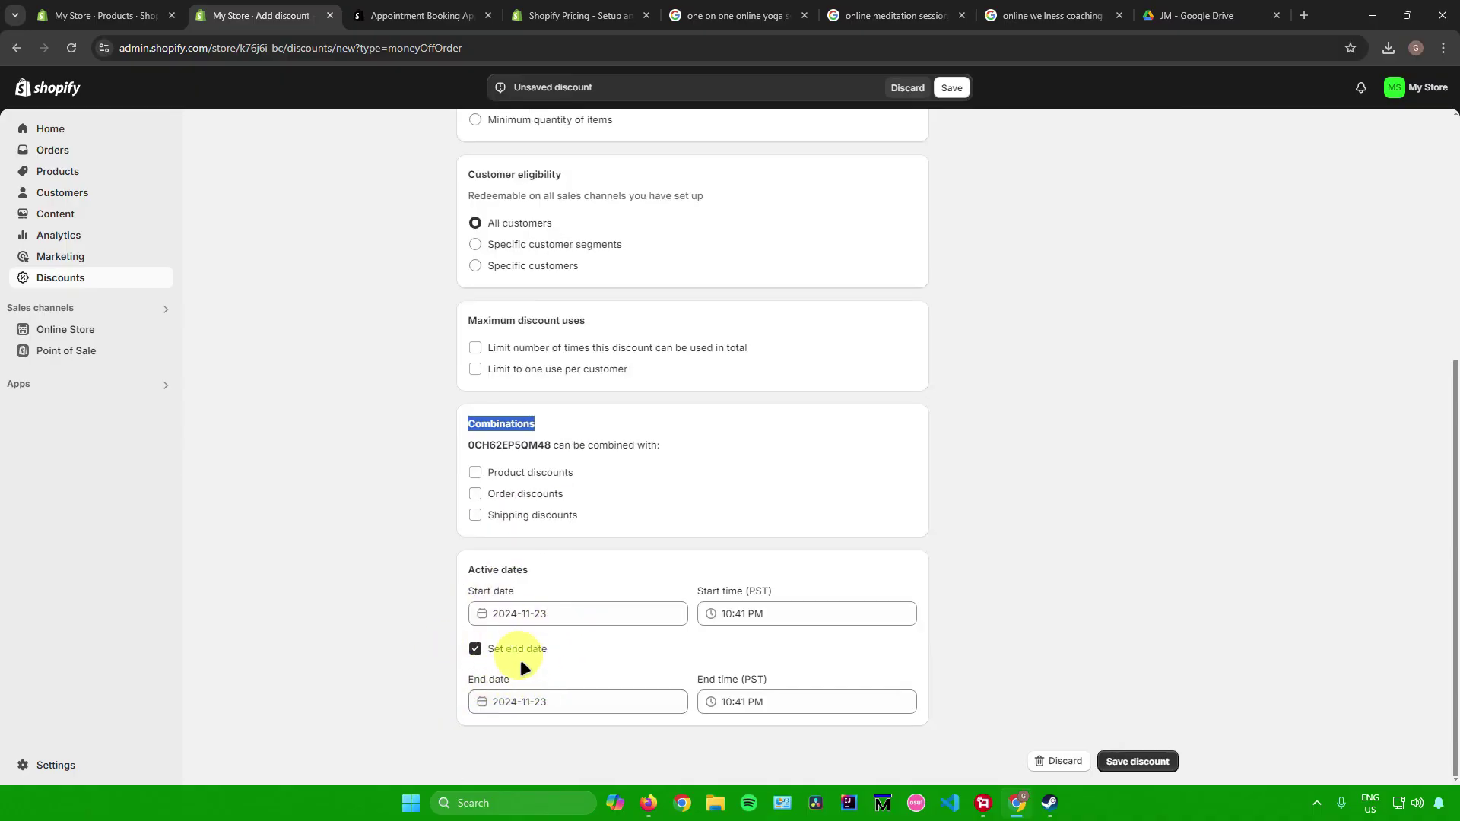
{"action": "left_click", "coordinate": [553, 613]}
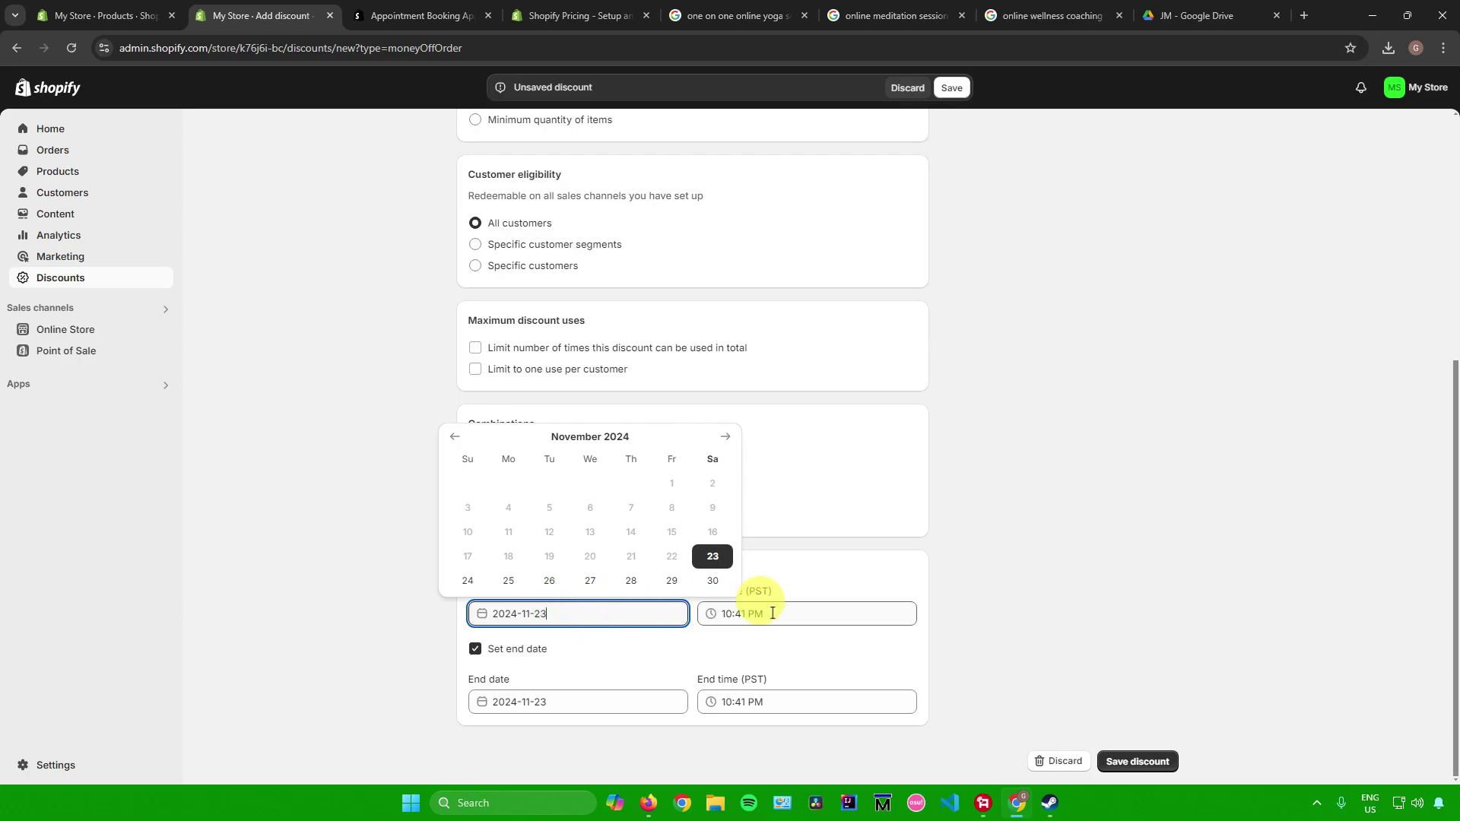
{"action": "left_click", "coordinate": [749, 614]}
{"action": "left_click", "coordinate": [840, 698]}
{"action": "left_click", "coordinate": [993, 617]}
{"action": "scroll", "coordinate": [914, 583], "scroll_direction": "up", "scroll_amount": 5}
{"action": "scroll", "coordinate": [914, 585], "scroll_direction": "down", "scroll_amount": 5}
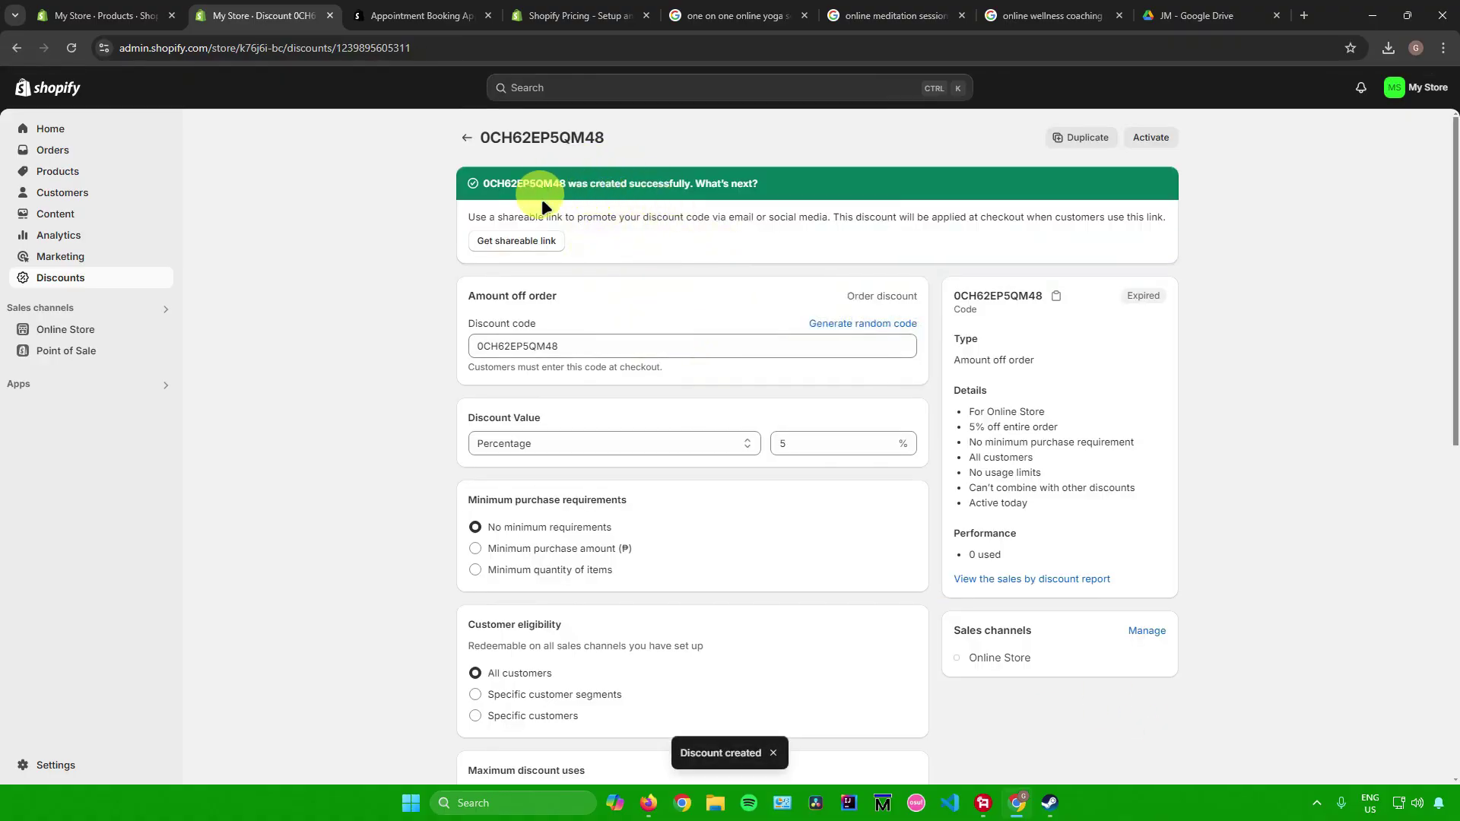
Read the note about promoting the discount with a shareable link and return to the store admin's Home page
{"action": "left_click_drag", "start_coordinate": [484, 217], "coordinate": [784, 213]}
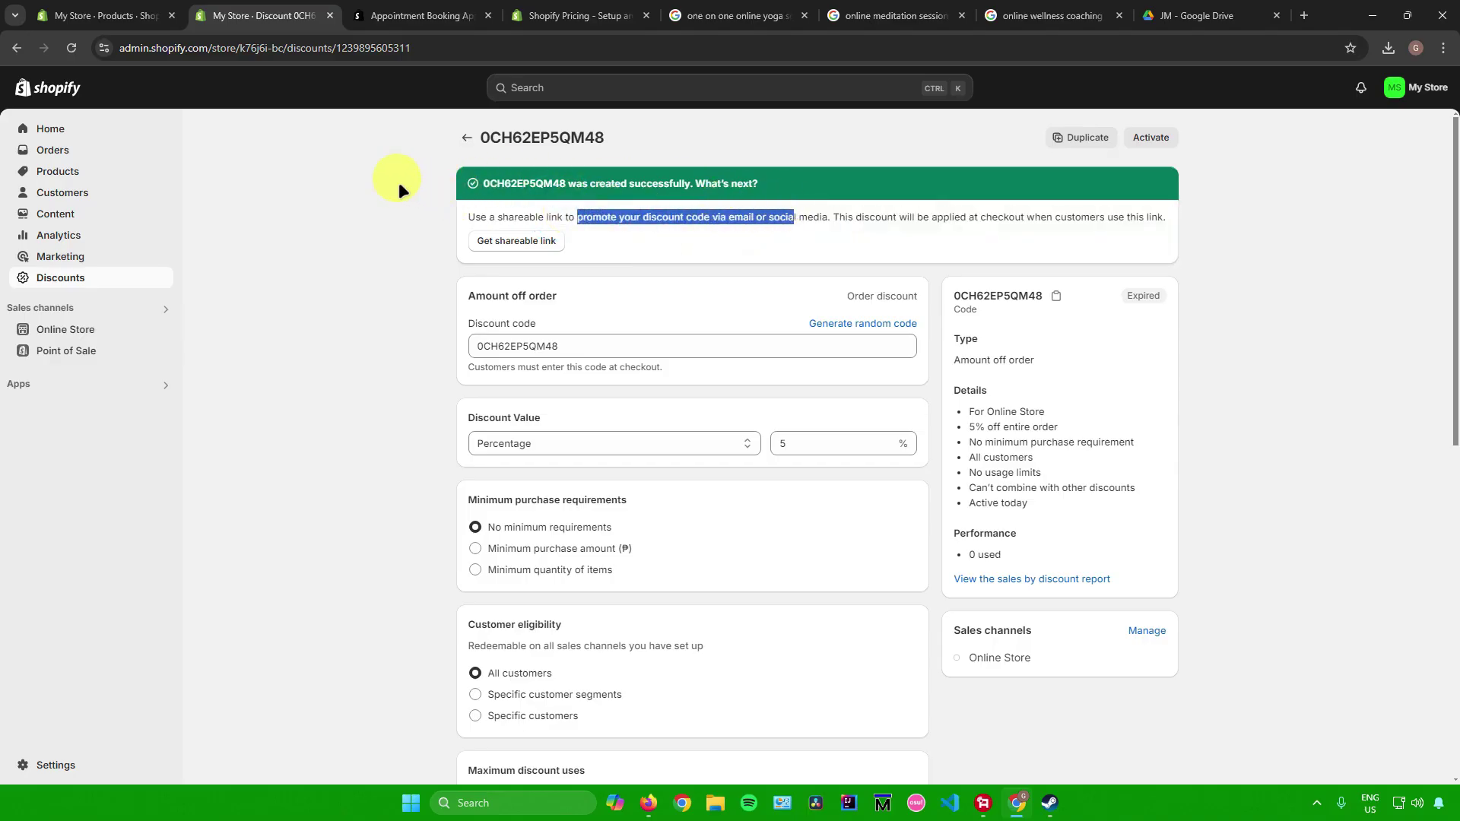
{"action": "left_click", "coordinate": [90, 134]}
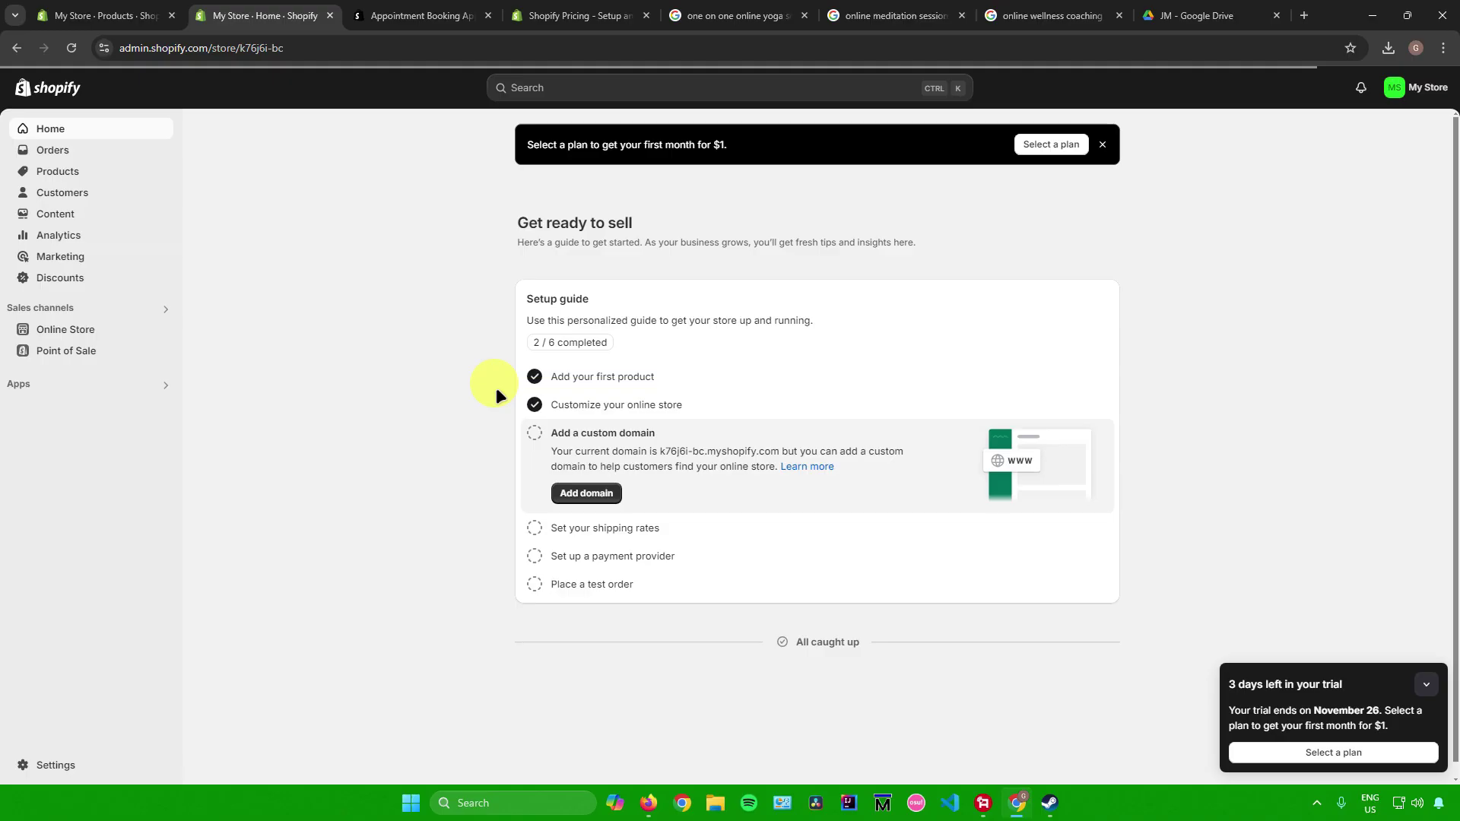